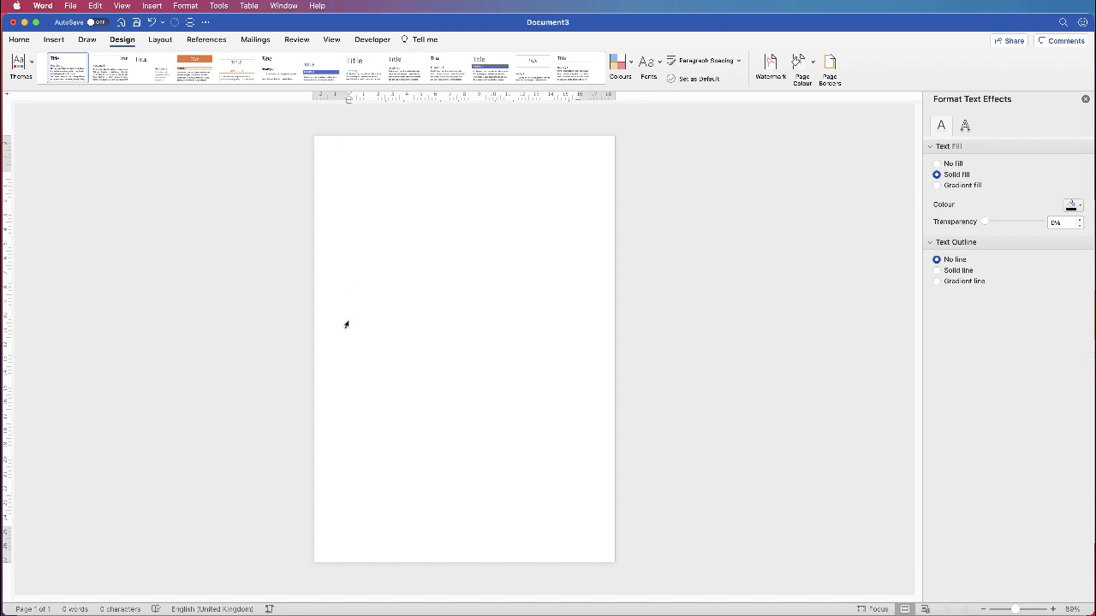
- Switch to Safari and look through the image results for "5 bright colour palettes" to find a five-colour scheme
key("super+Tab")
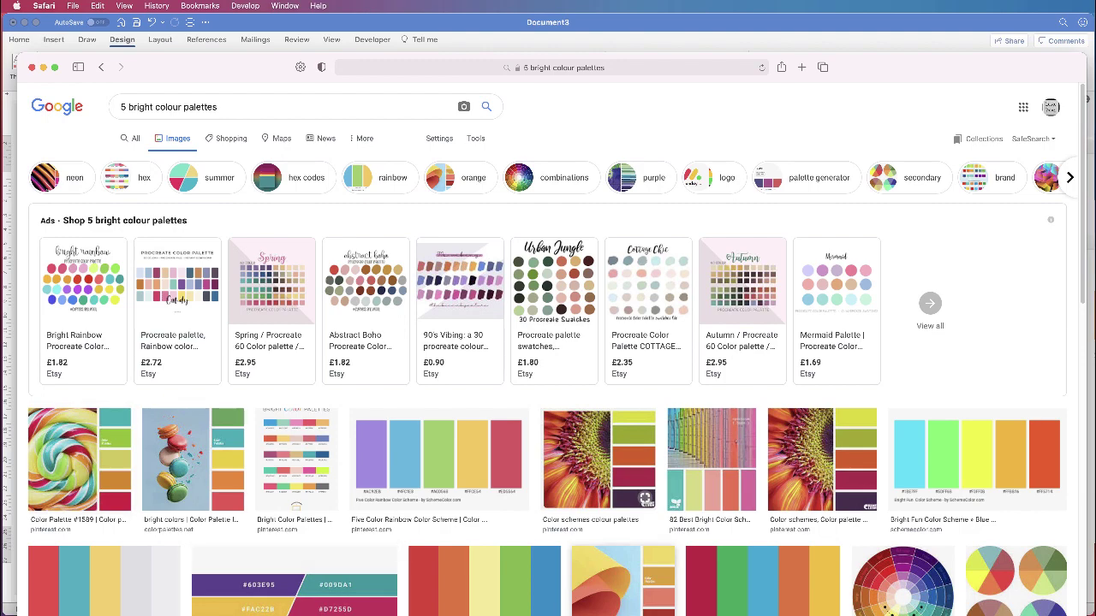
scroll(548, 351, "down", 2)
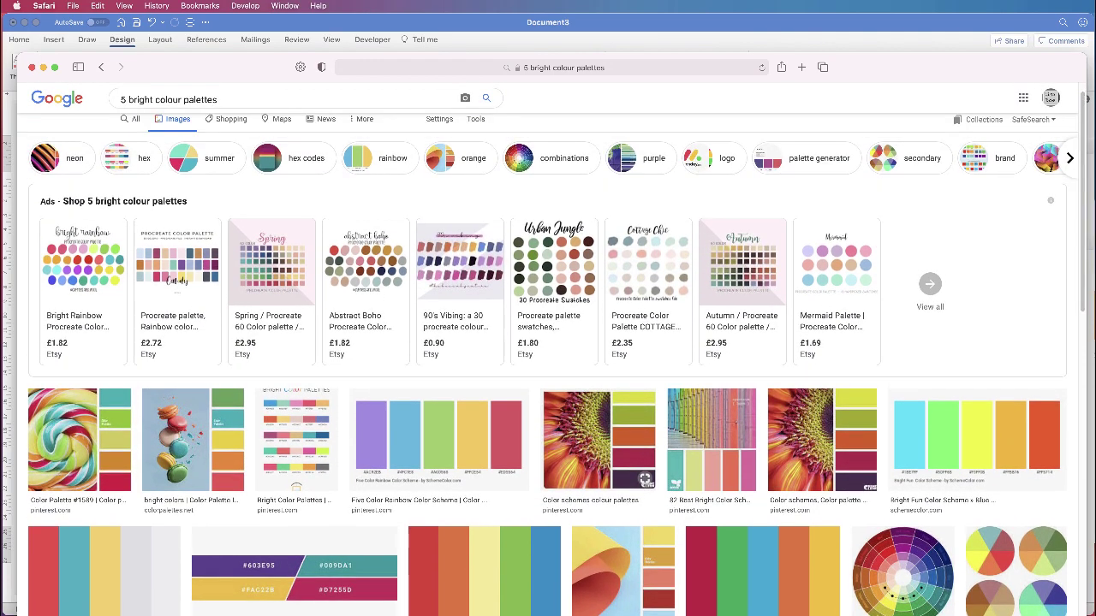
mouse_move(6, 116)
left_mouse_down()
mouse_move(1021, 115)
mouse_move(17, 203)
mouse_move(34, 120)
left_mouse_up()
scroll(548, 351, "down", 1)
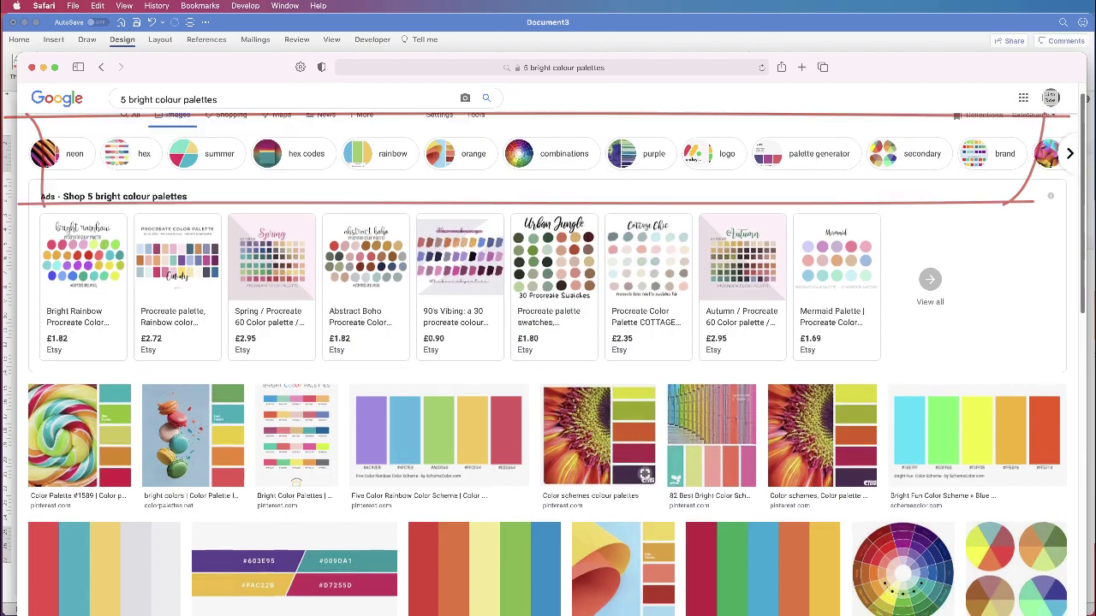
scroll(43, 324, "down", 10)
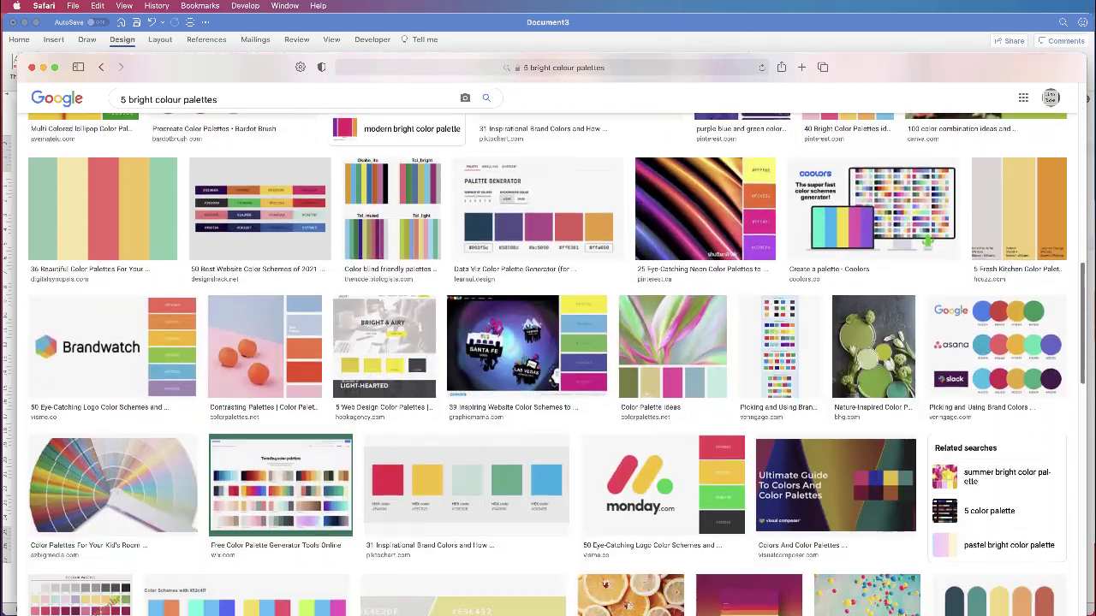
scroll(43, 324, "down", 10)
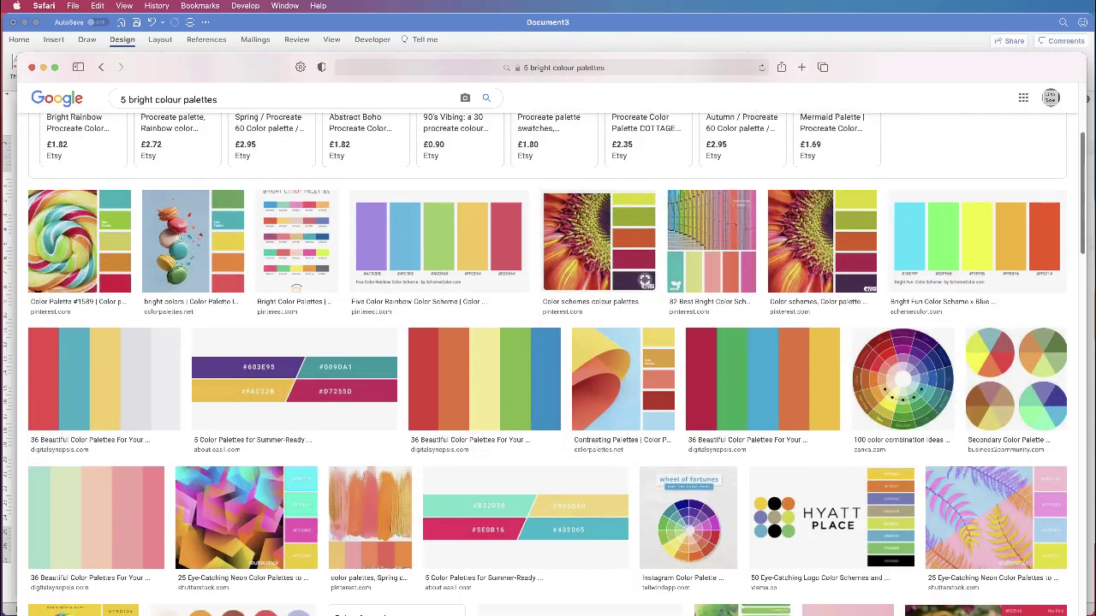
scroll(103, 376, "up", 1)
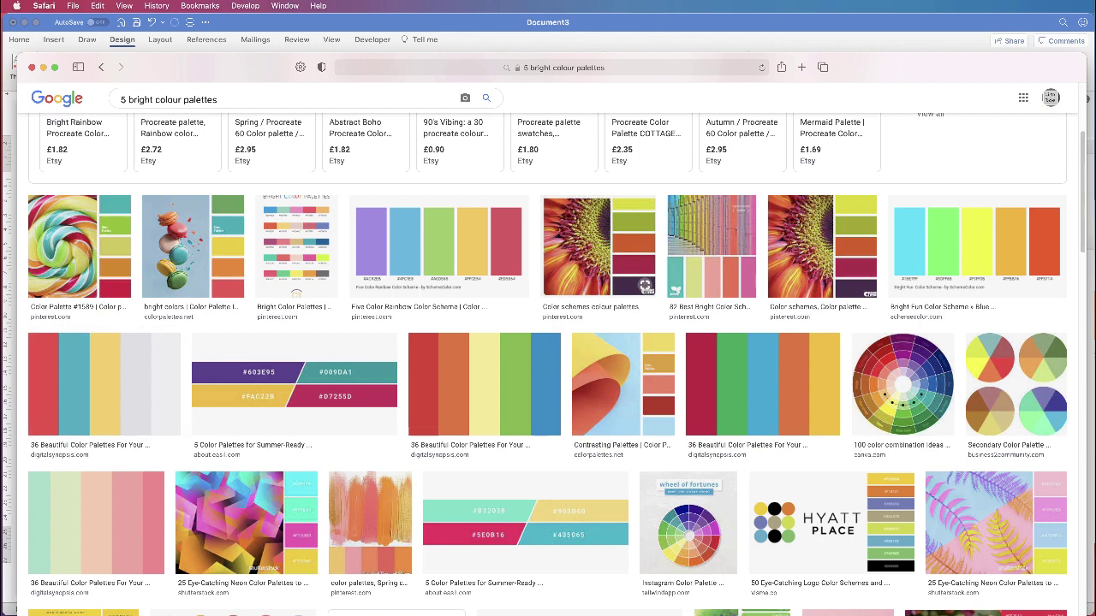
- Return to Word and place a picture of the teal, blue, green, yellow and pink palette on the blank page
key("super+h")
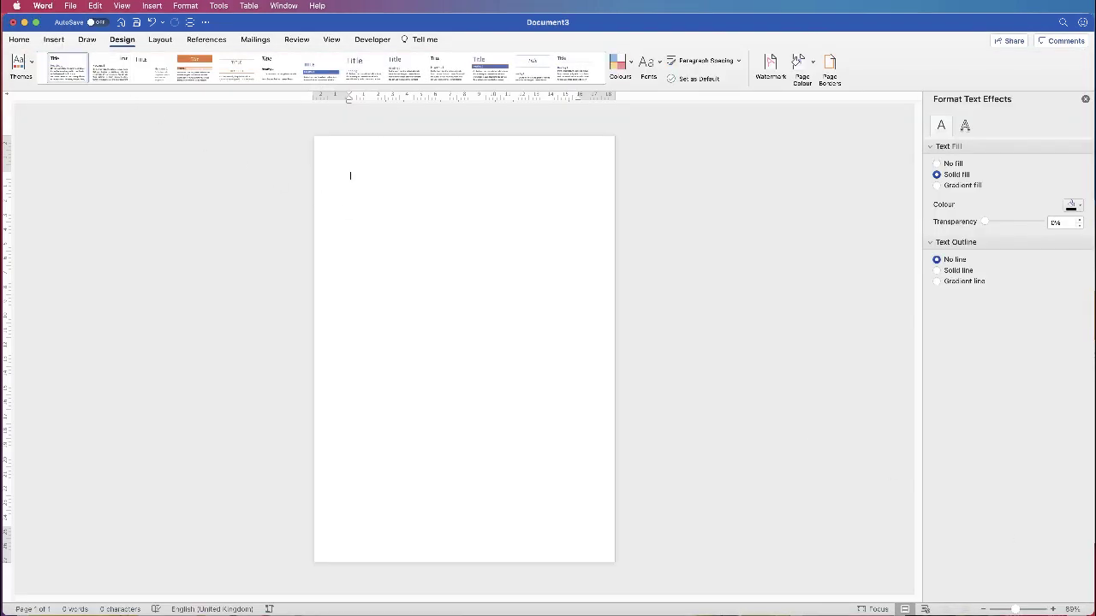
left_click_drag(717, 440, 485, 358)
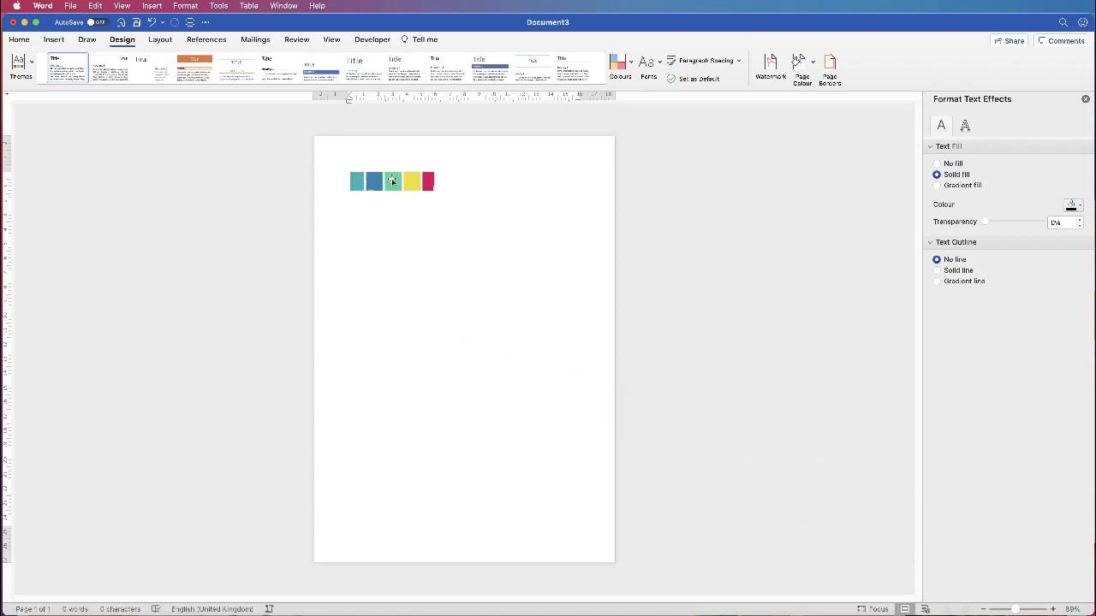
left_click(384, 182)
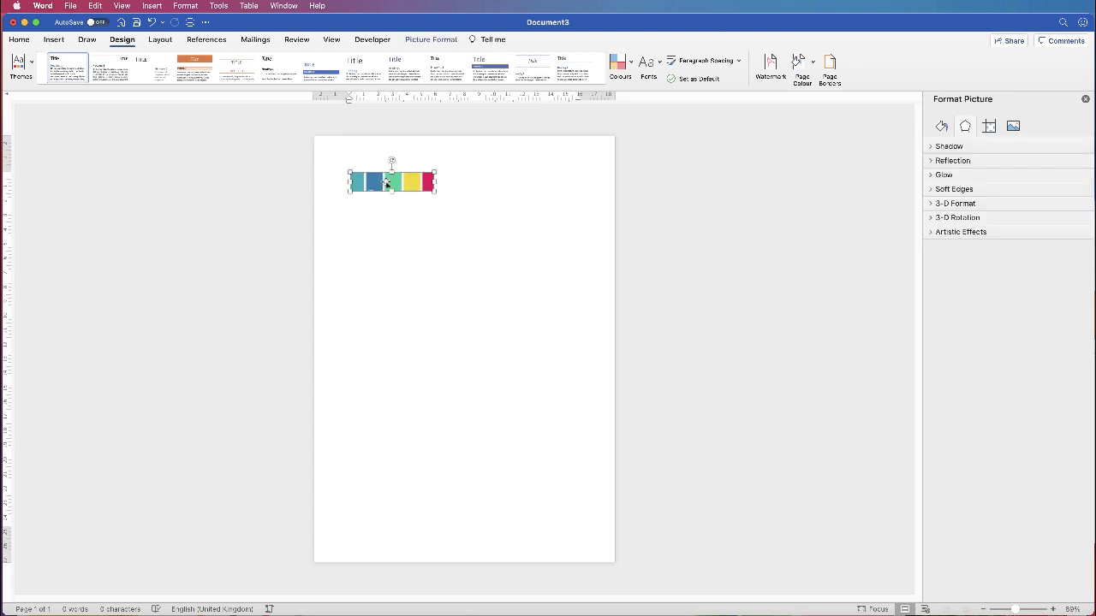
- Set the palette picture's text wrapping to In Front of Text so it can be positioned freely
left_click_drag(387, 183, 415, 183)
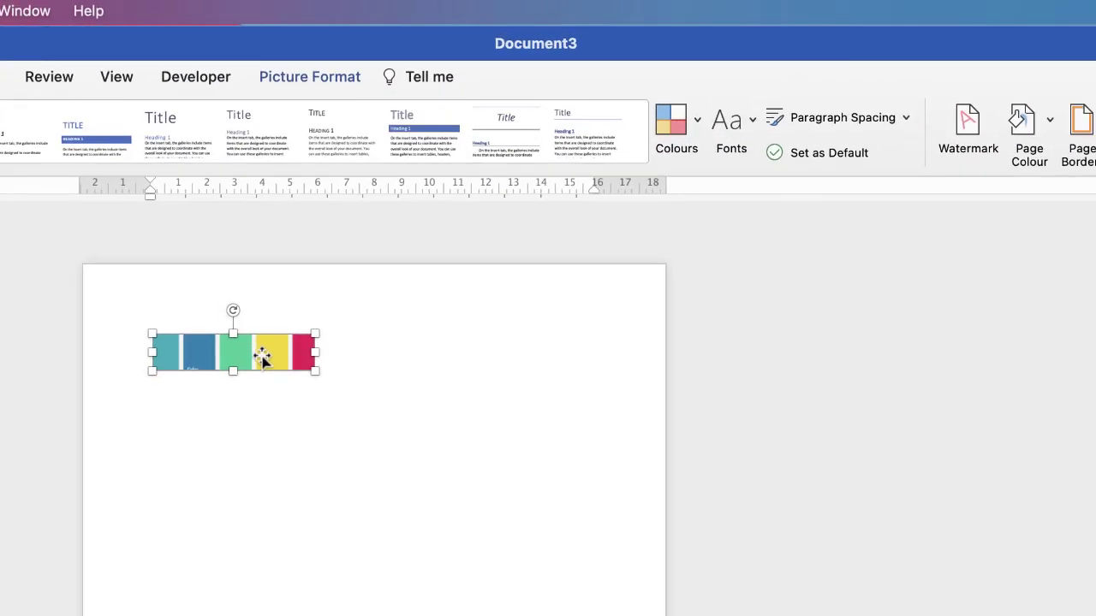
left_click(306, 79)
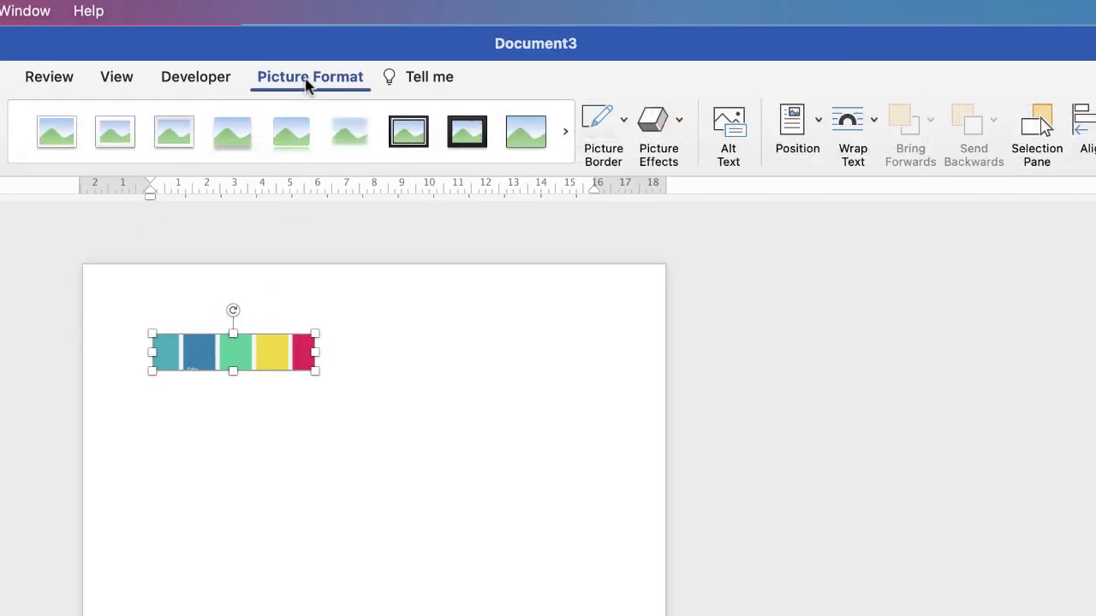
left_click(874, 128)
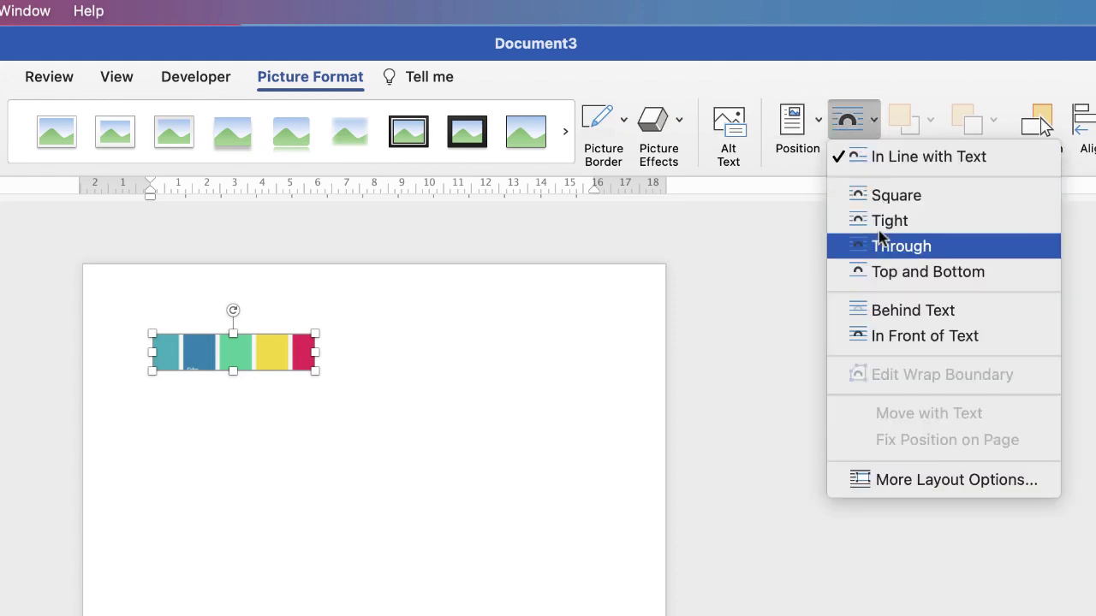
left_click(890, 339)
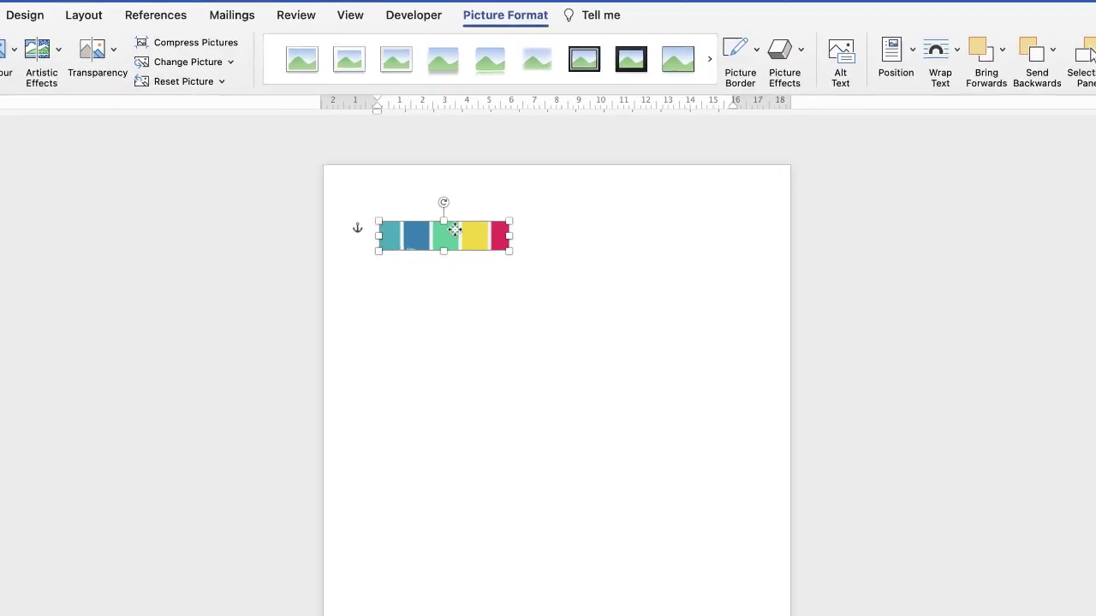
- Move the palette picture to the lower-right corner of the page and deselect it
left_click_drag(221, 351, 354, 351)
left_click_drag(546, 229, 419, 615)
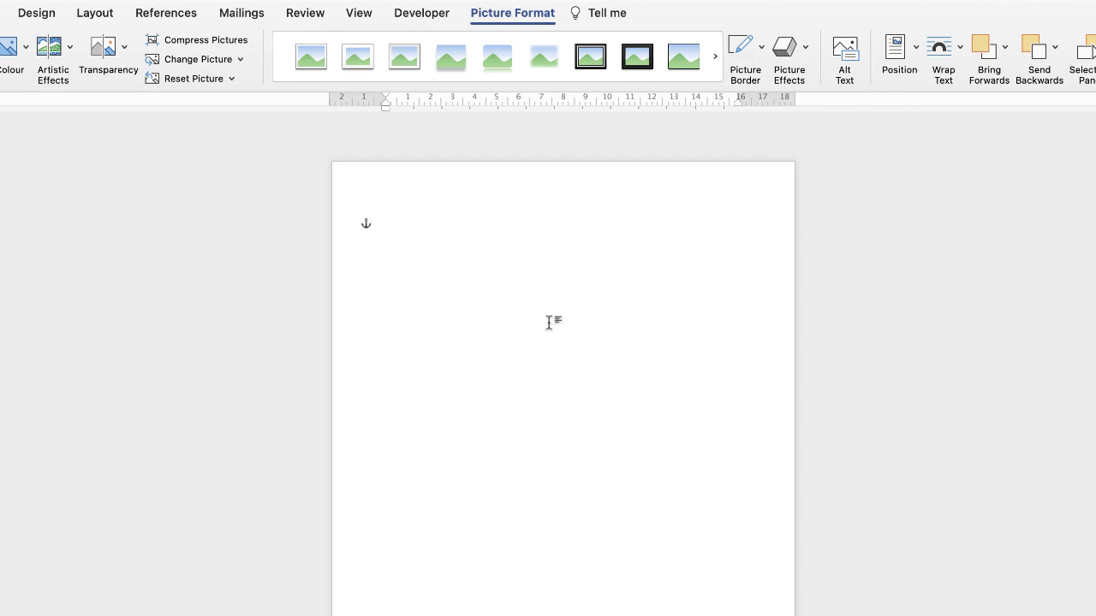
left_click(501, 516)
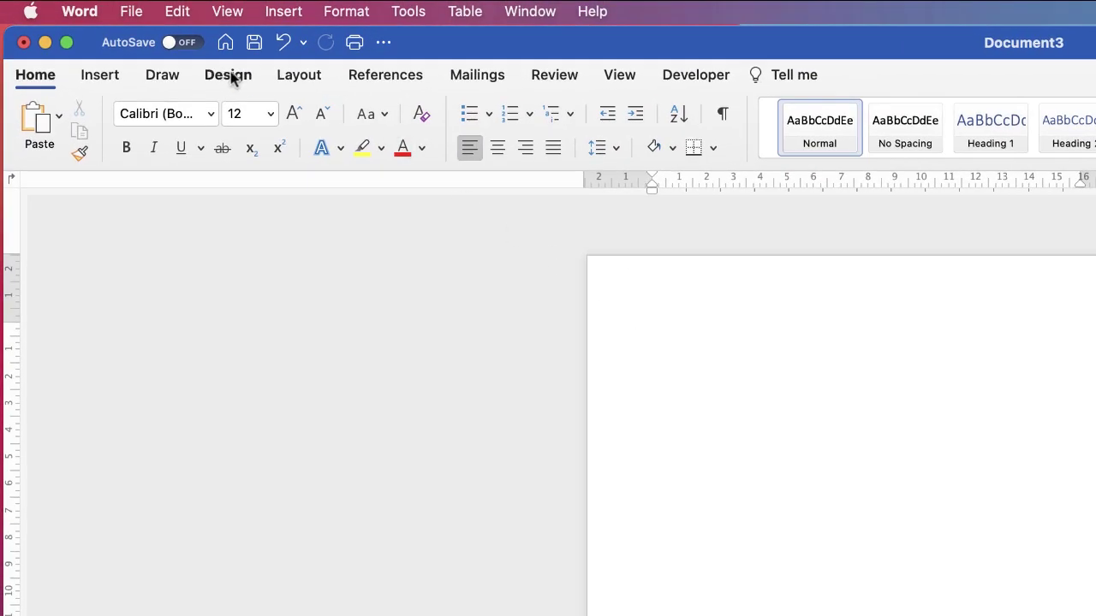
- Set the page colour to the blue sampled from the palette picture with the eyedropper
left_click(227, 76)
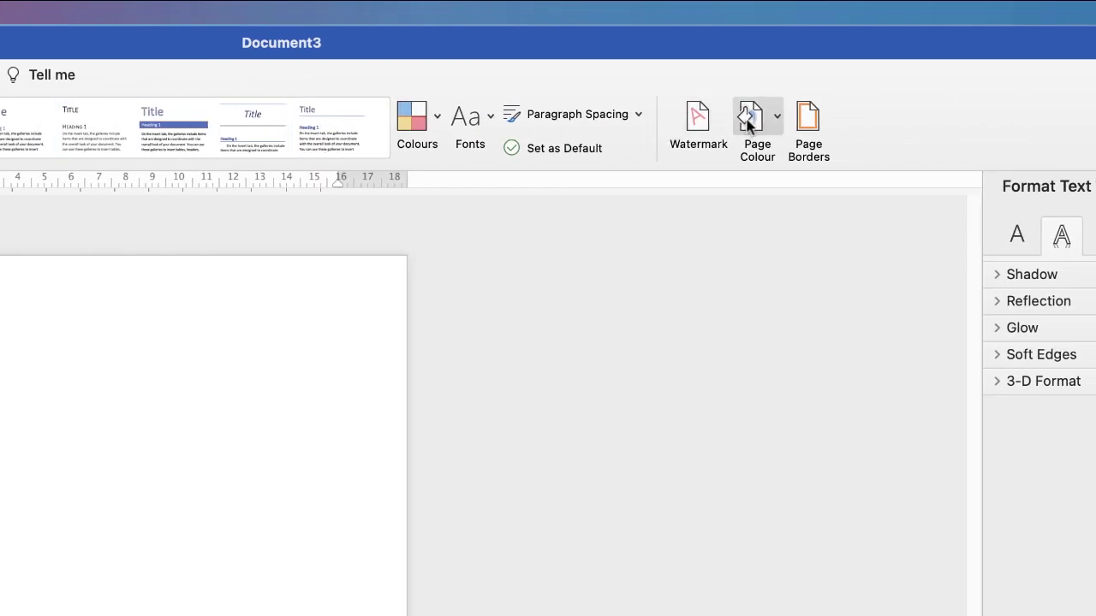
left_click(778, 120)
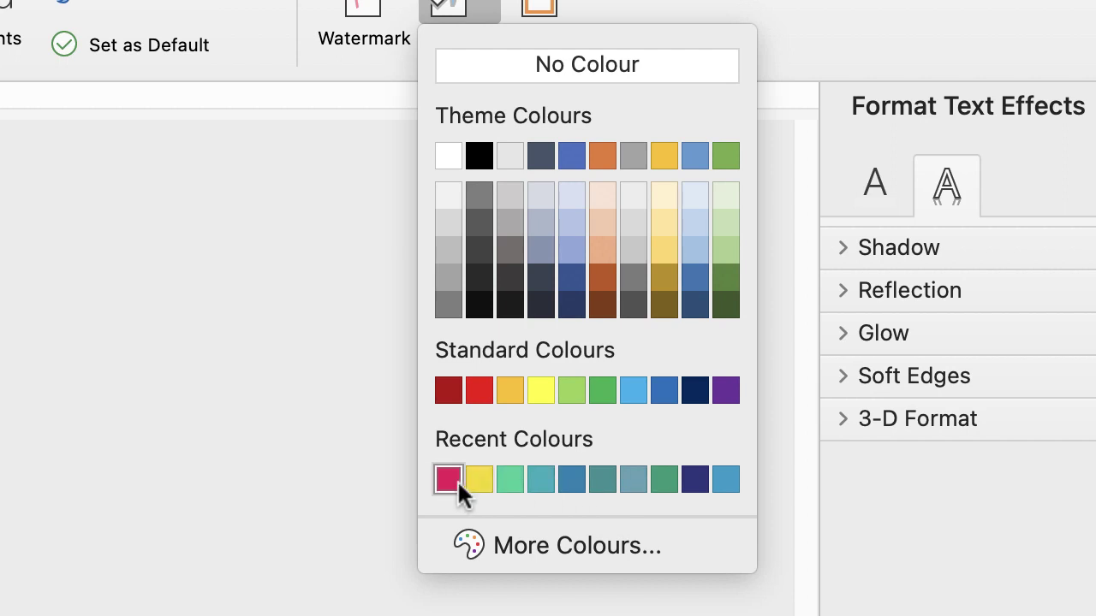
left_click(476, 543)
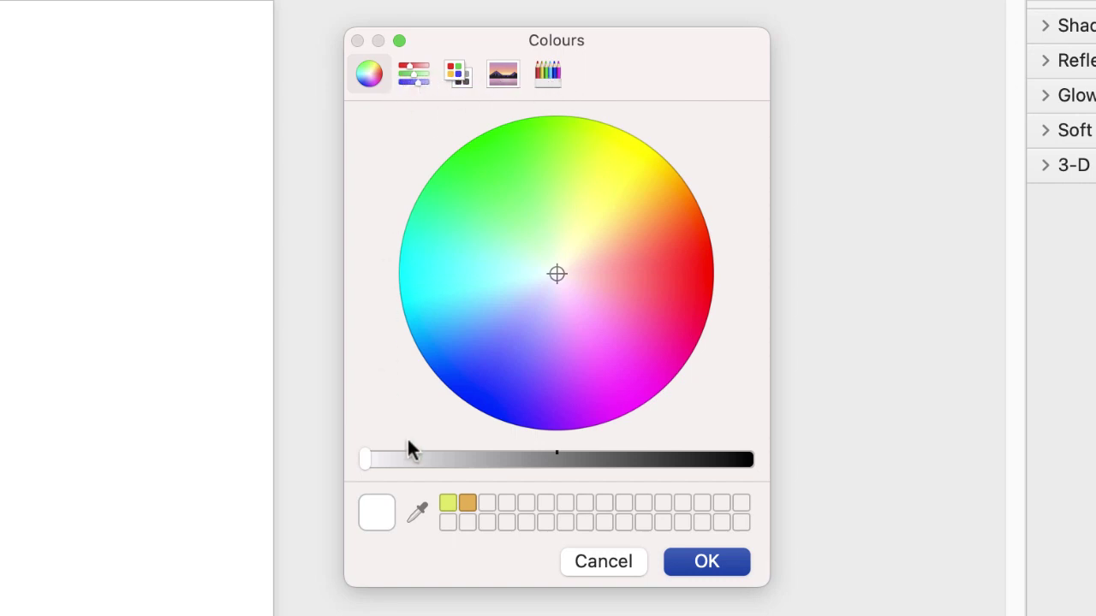
left_click(417, 512)
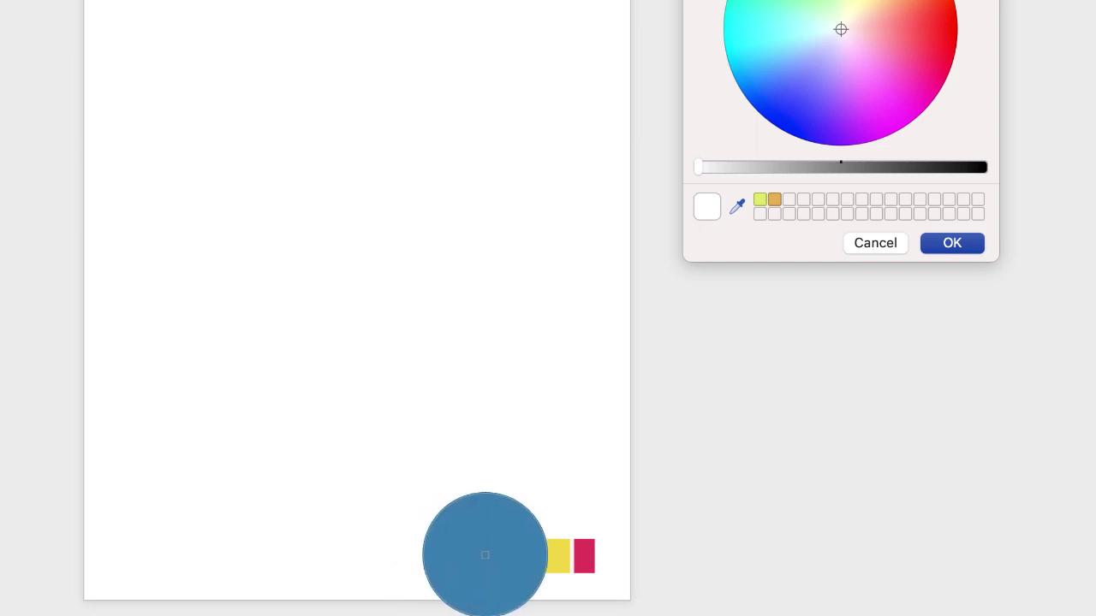
left_click(486, 555)
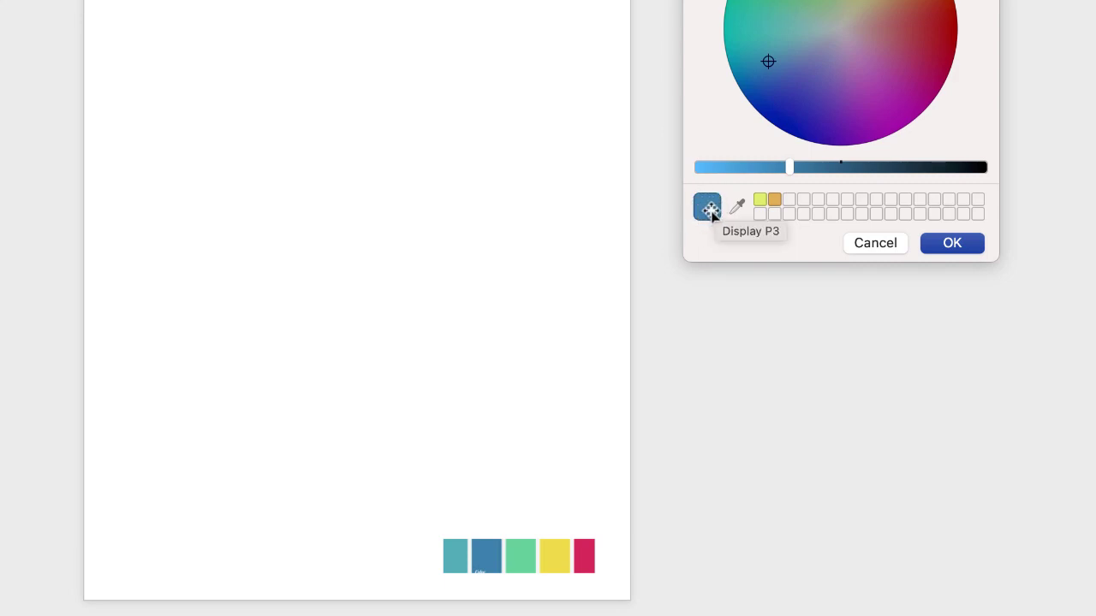
left_click(955, 244)
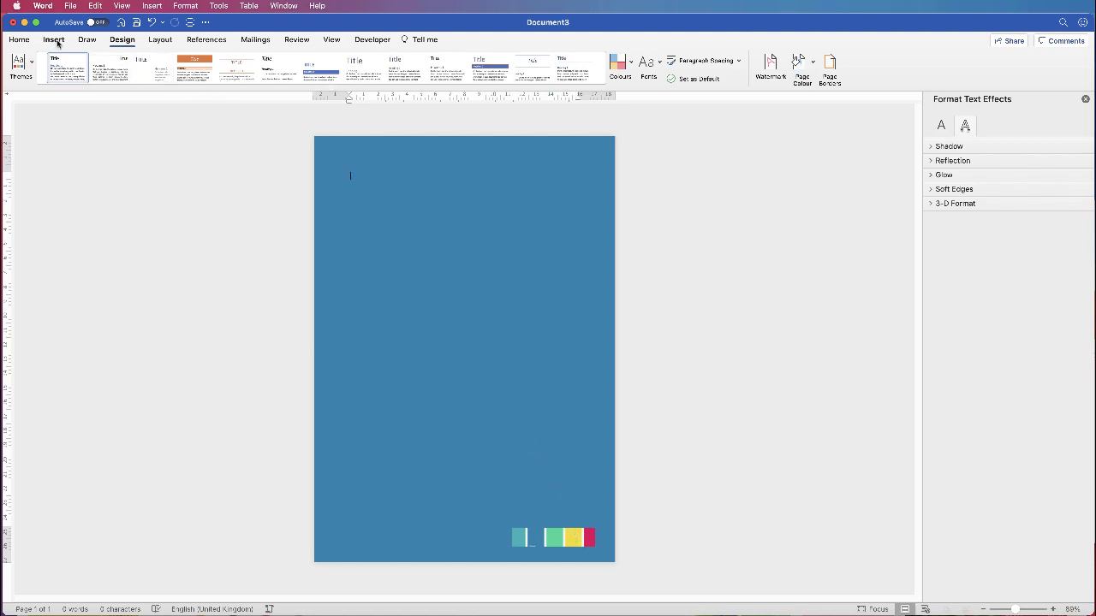
- Draw a square of about 7.32 cm by 7.32 cm in the upper middle of the blue page
left_click(55, 40)
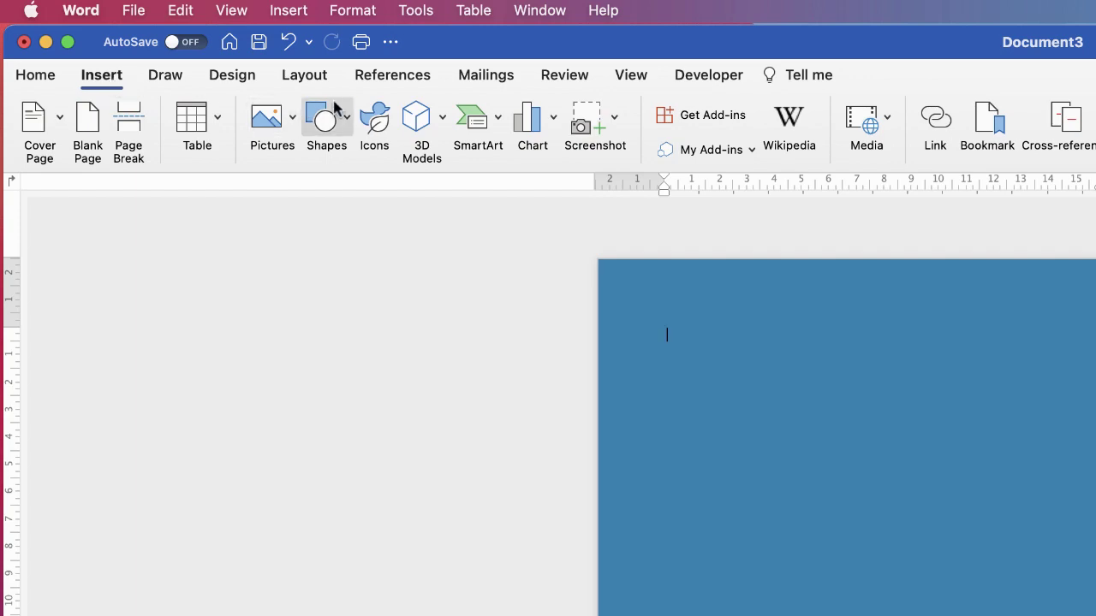
left_click(348, 123)
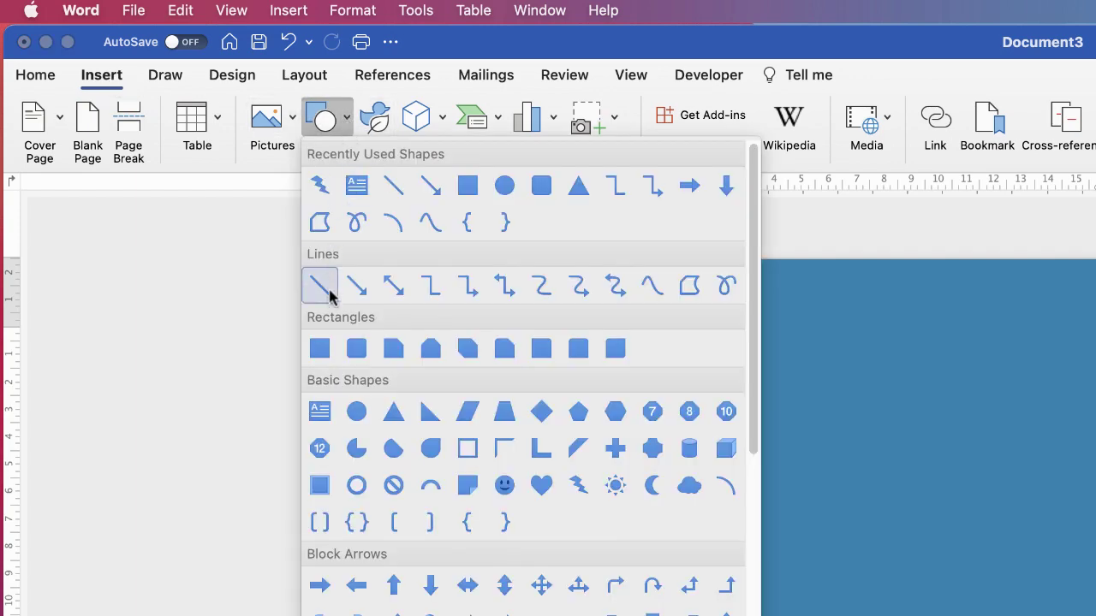
left_click(321, 354)
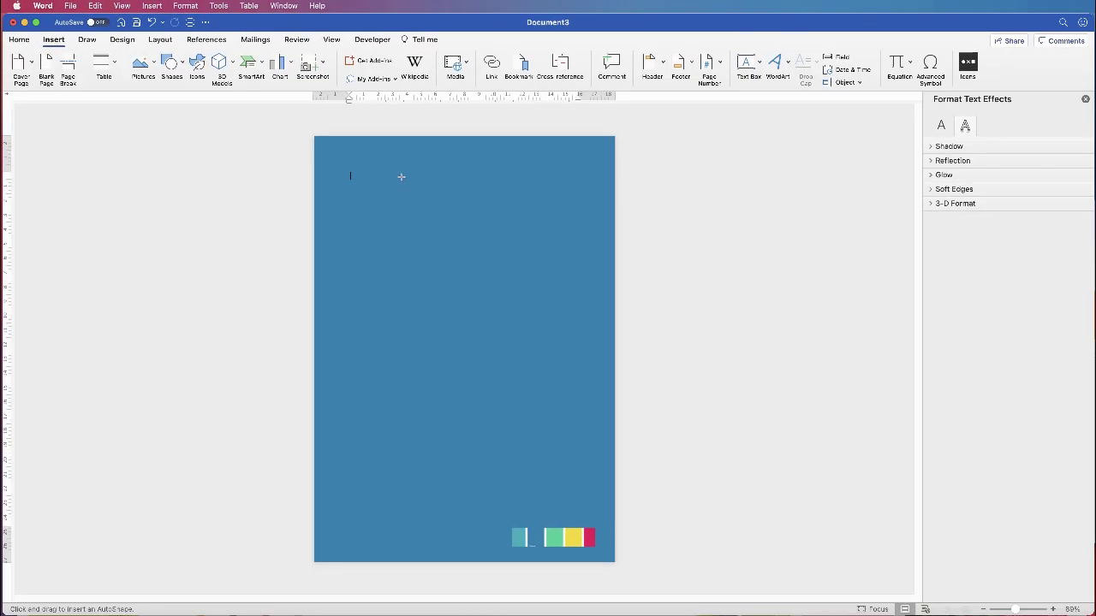
mouse_move(400, 176)
left_mouse_down()
mouse_move(482, 237)
mouse_move(570, 181)
mouse_move(573, 273)
mouse_move(438, 257)
mouse_move(440, 203)
mouse_move(482, 206)
mouse_move(505, 234)
mouse_move(552, 339)
mouse_move(443, 233)
mouse_move(507, 281)
left_mouse_up()
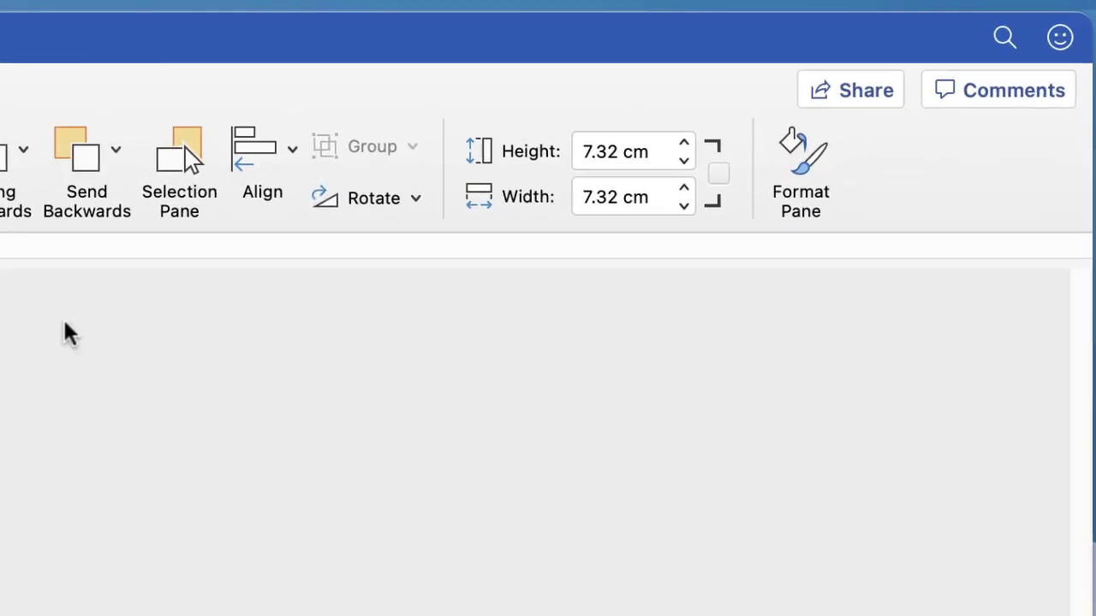
- Open the square's shape formatting options and set its fill to No fill
left_click(785, 175)
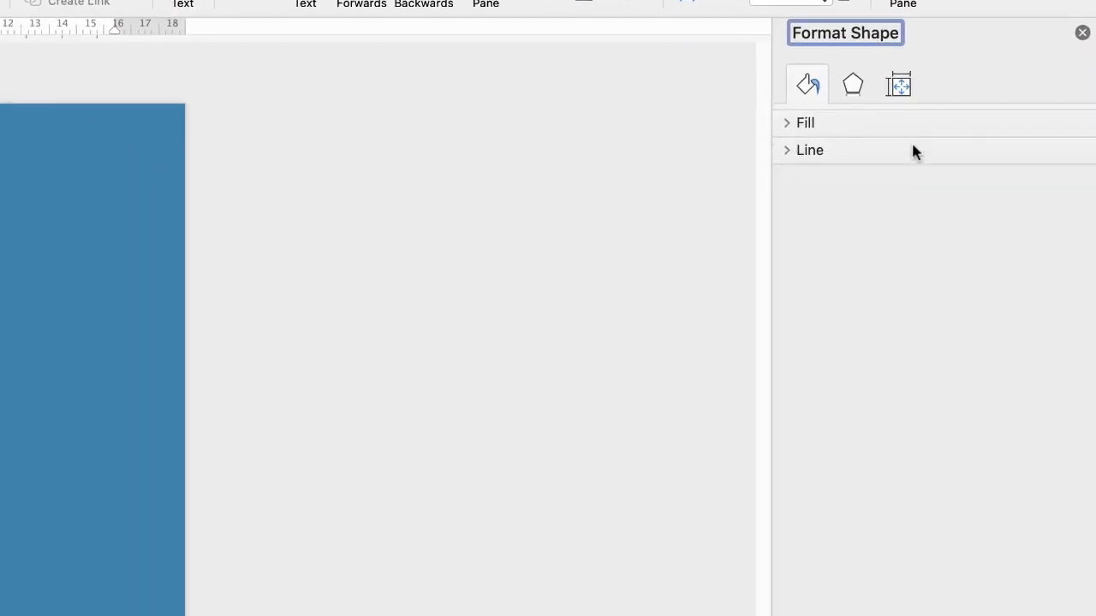
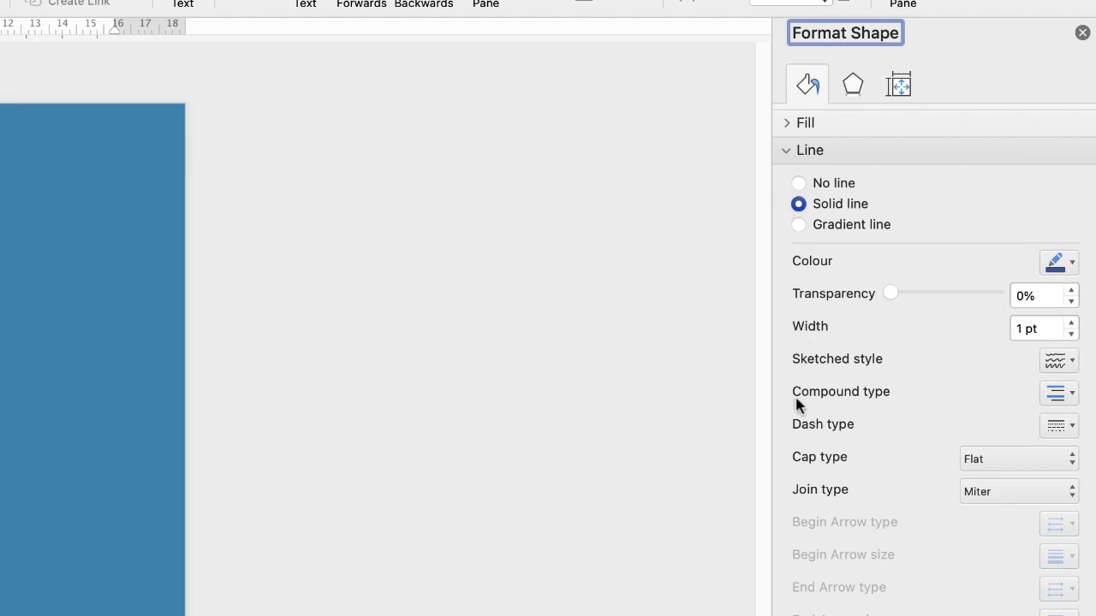
left_click(788, 125)
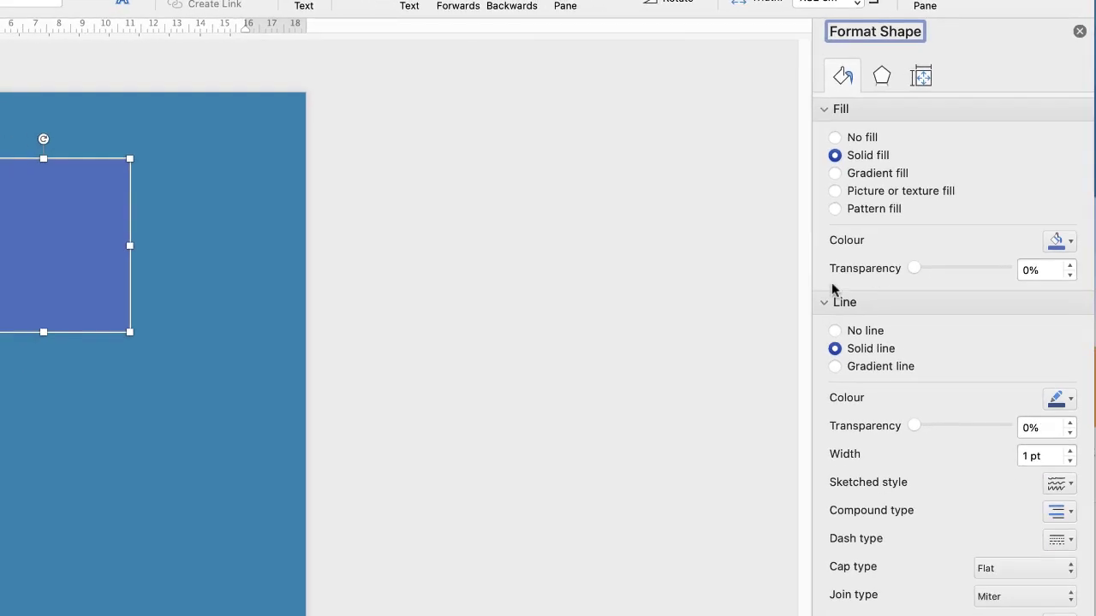
left_click(835, 139)
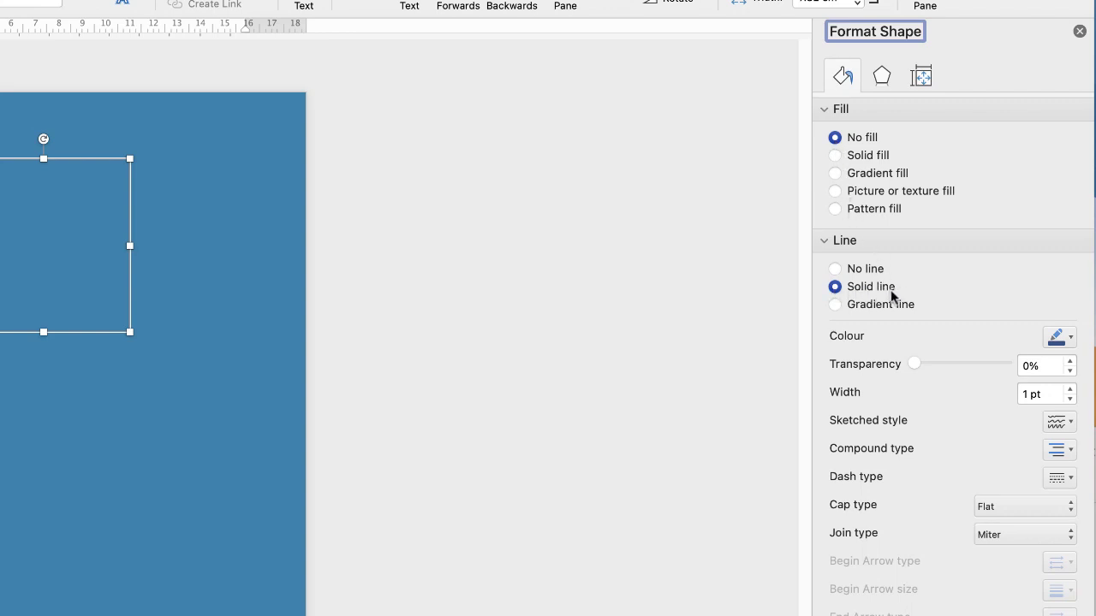
- Set the square's outline colour to the green sampled from the palette picture with the eyedropper
left_click(1071, 339)
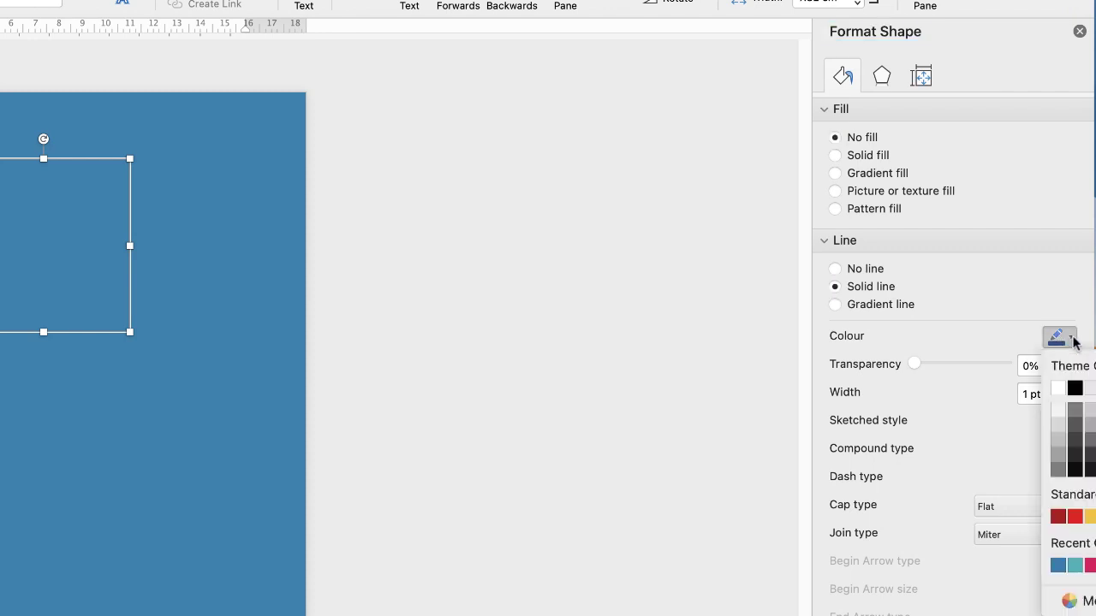
left_click(1073, 604)
left_click(403, 437)
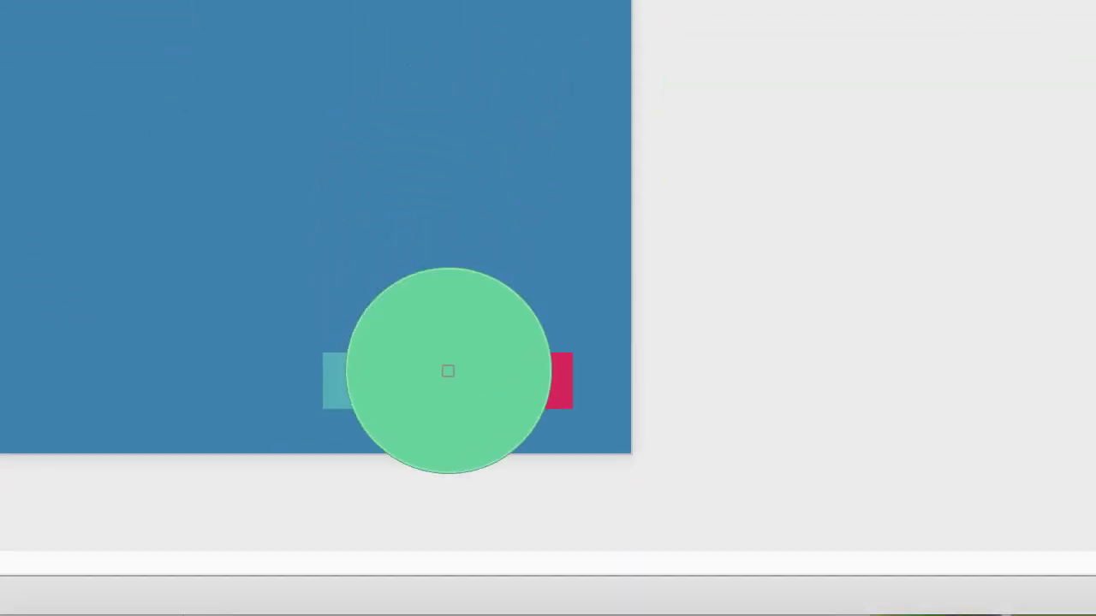
left_click(440, 389)
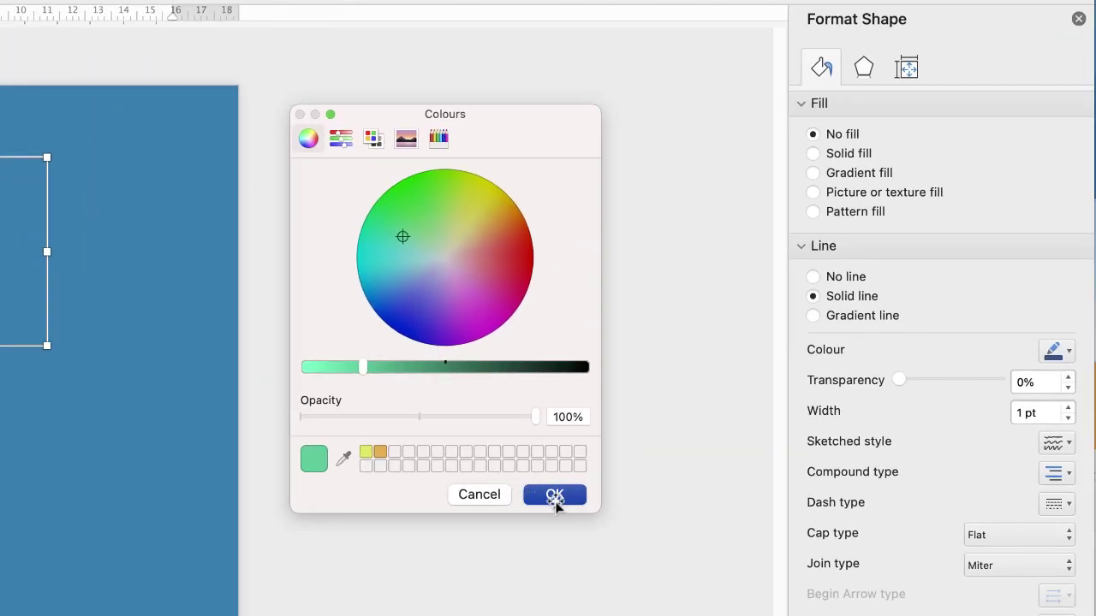
left_click(555, 497)
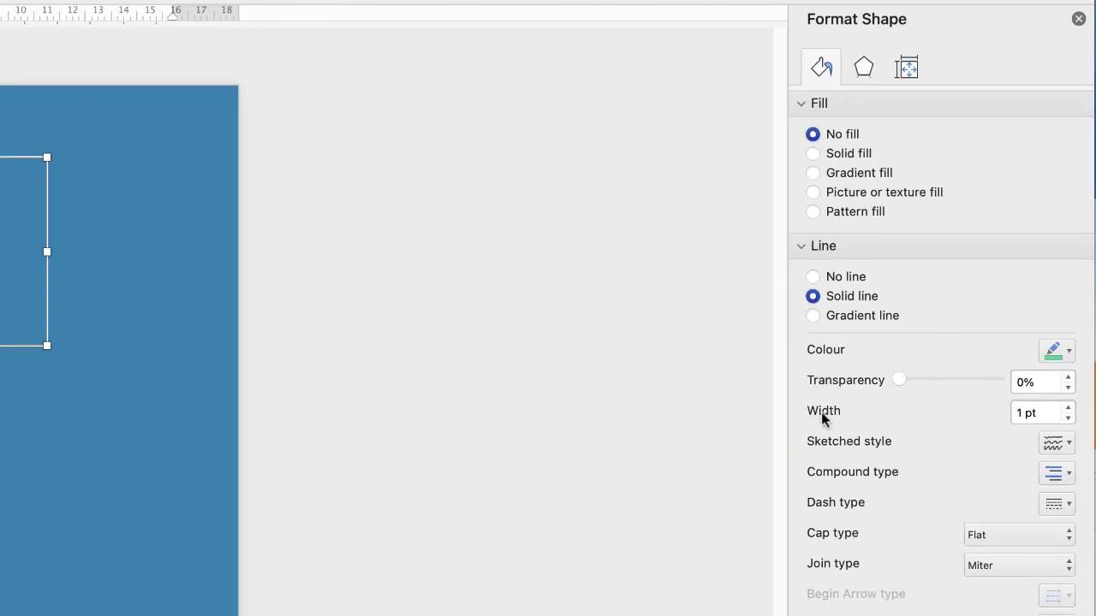
- Set the square's outline width to 12 pt
left_click(1021, 413)
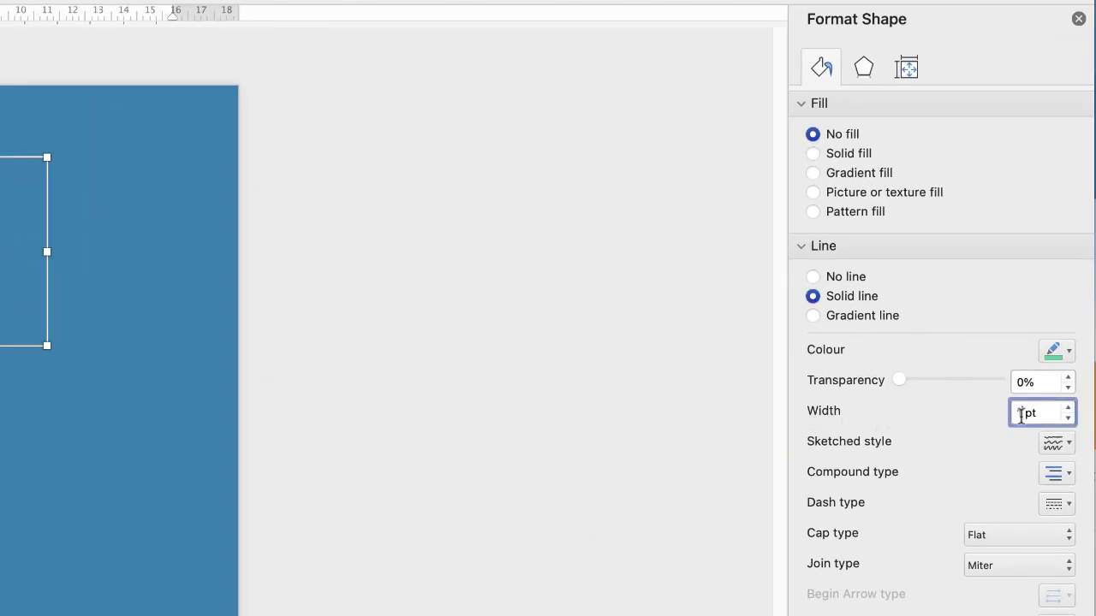
type("2")
key("Return")
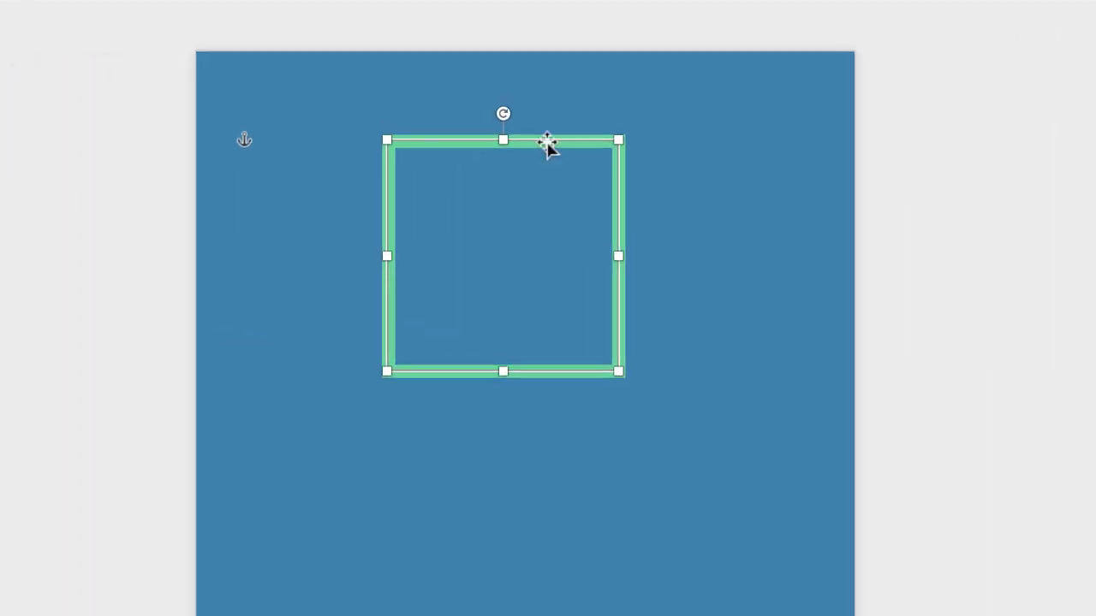
- Move the green square towards the page's left side and enlarge it slightly from its upper-right corner
left_click_drag(1, 159, 208, 153)
left_click_drag(828, 134, 477, 145)
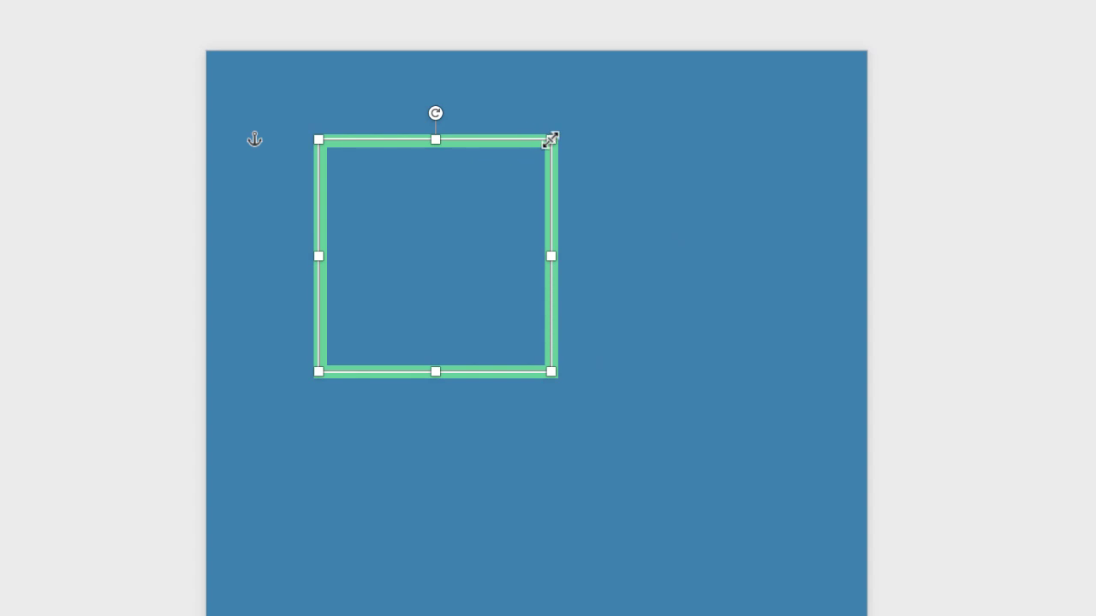
left_click_drag(550, 140, 565, 205)
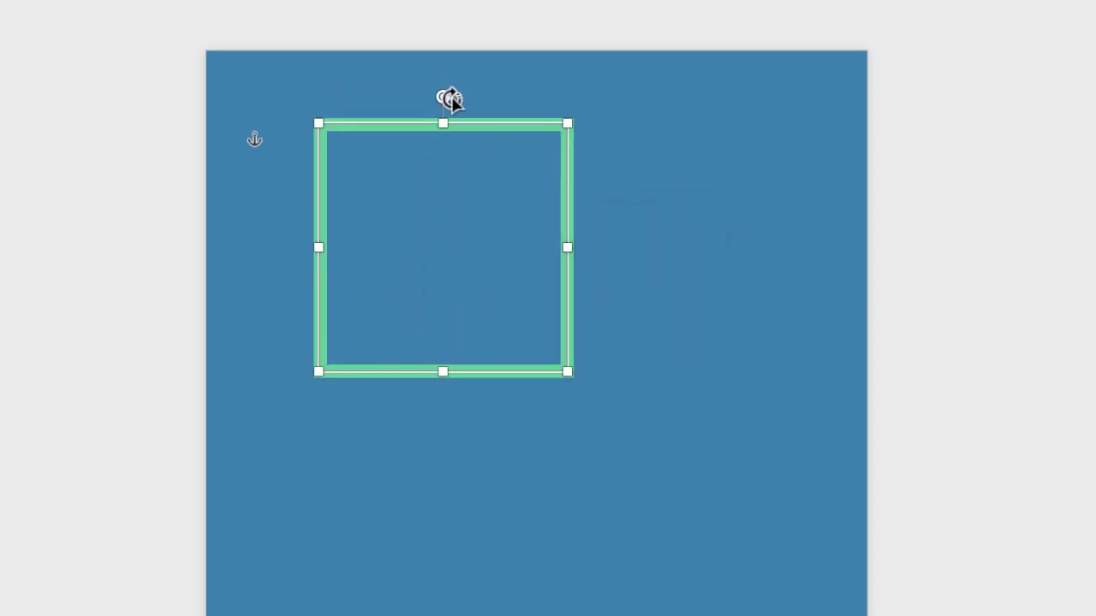
- Rotate the square clockwise by about 25° and move it so it overhangs the page's upper-left corner
left_click_drag(445, 99, 470, 180)
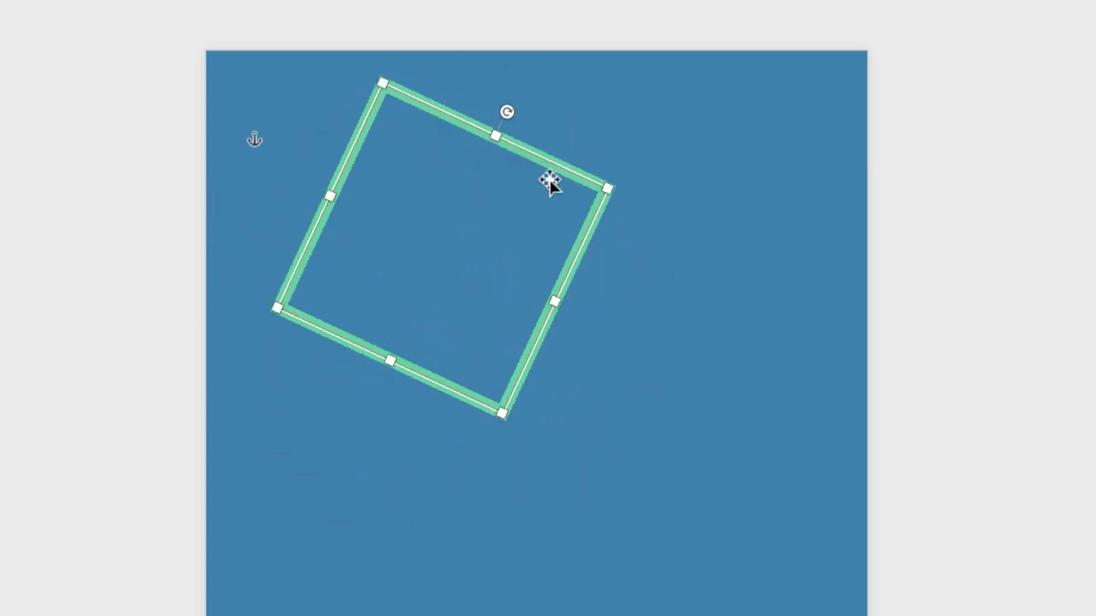
left_click_drag(553, 164, 452, 114)
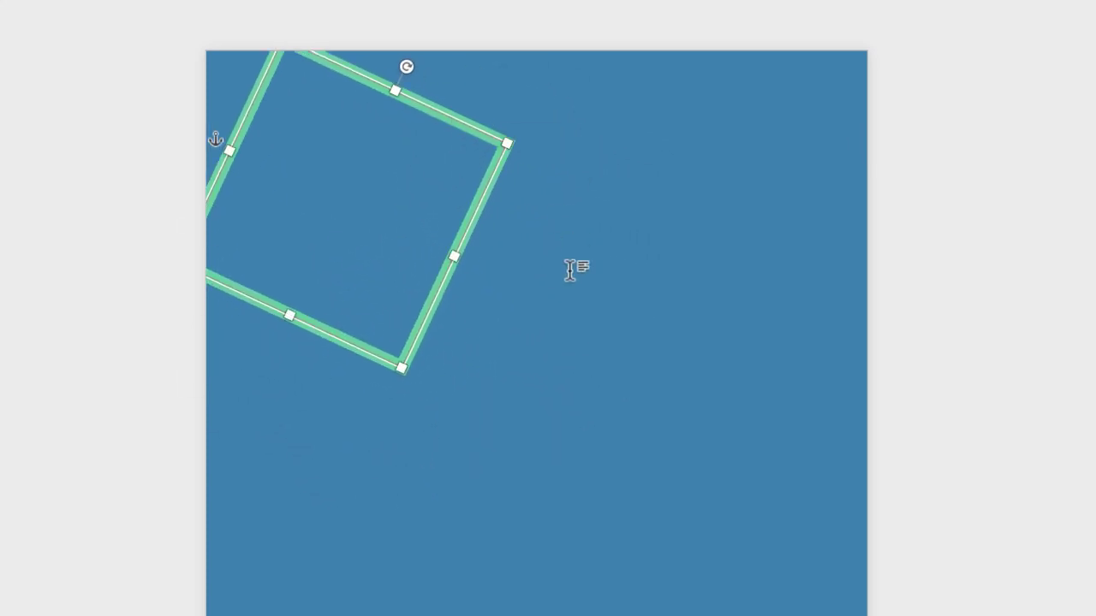
left_click(582, 363)
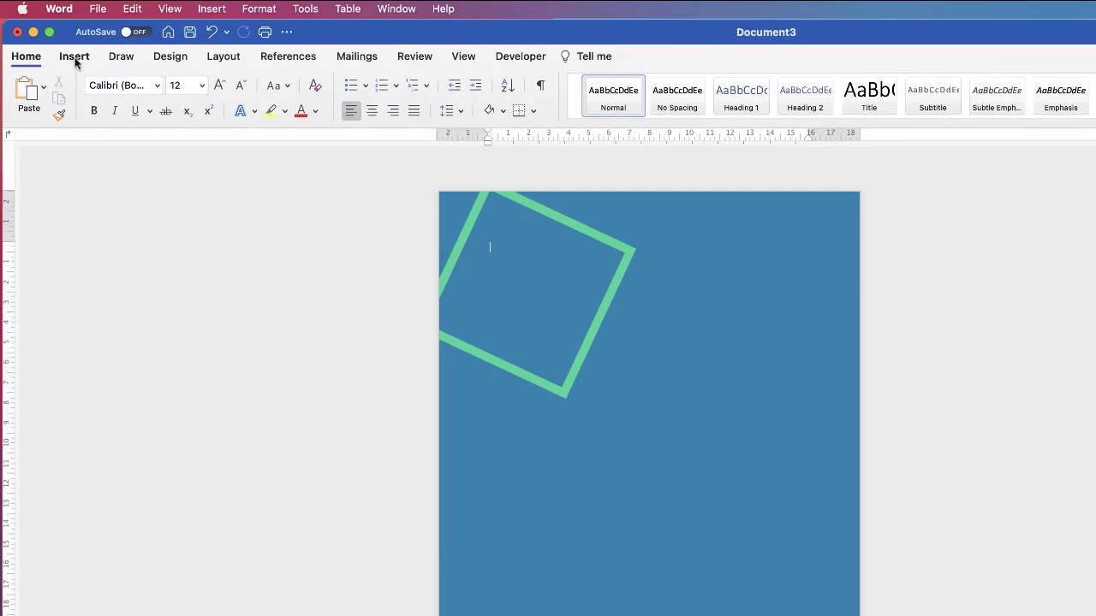
- Draw a circle in the right half of the page, below the square, and set its fill to No fill
left_click(74, 58)
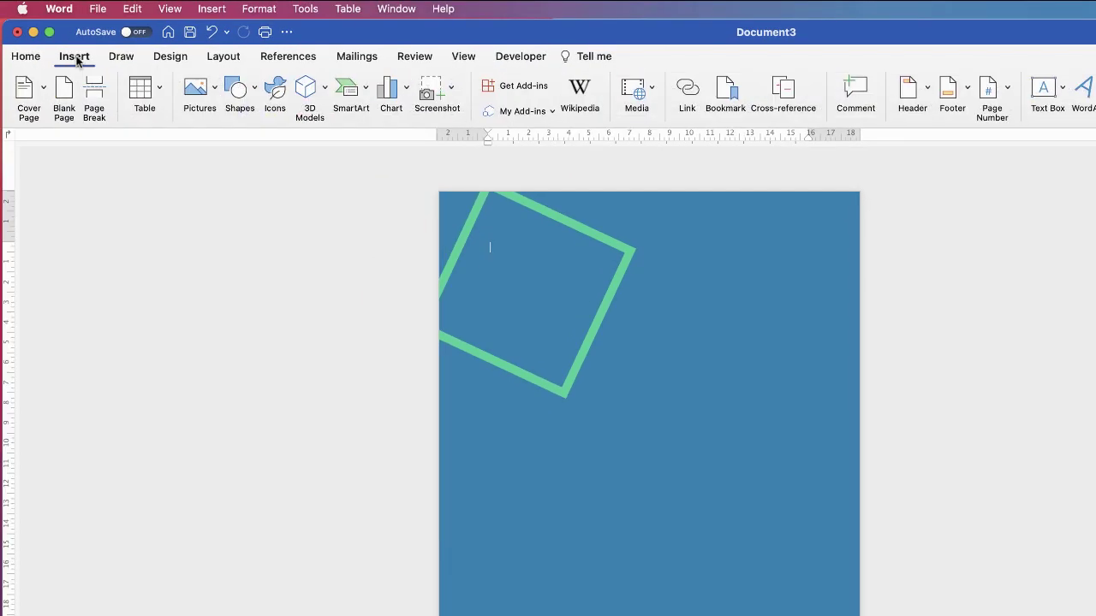
left_click(253, 94)
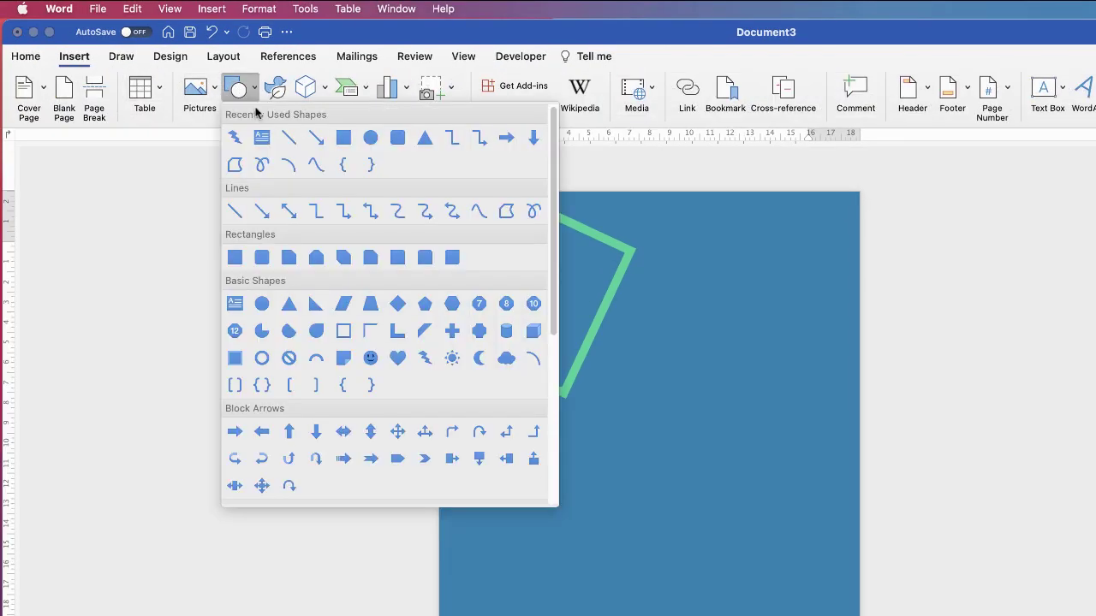
left_click(263, 306)
left_click_drag(667, 425, 840, 597)
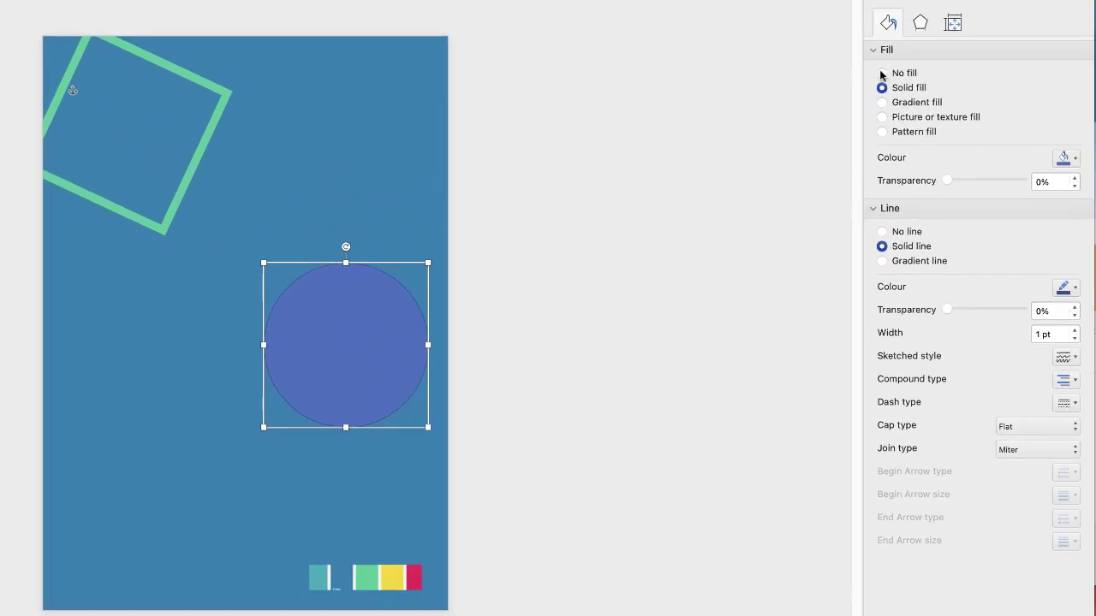
left_click(883, 73)
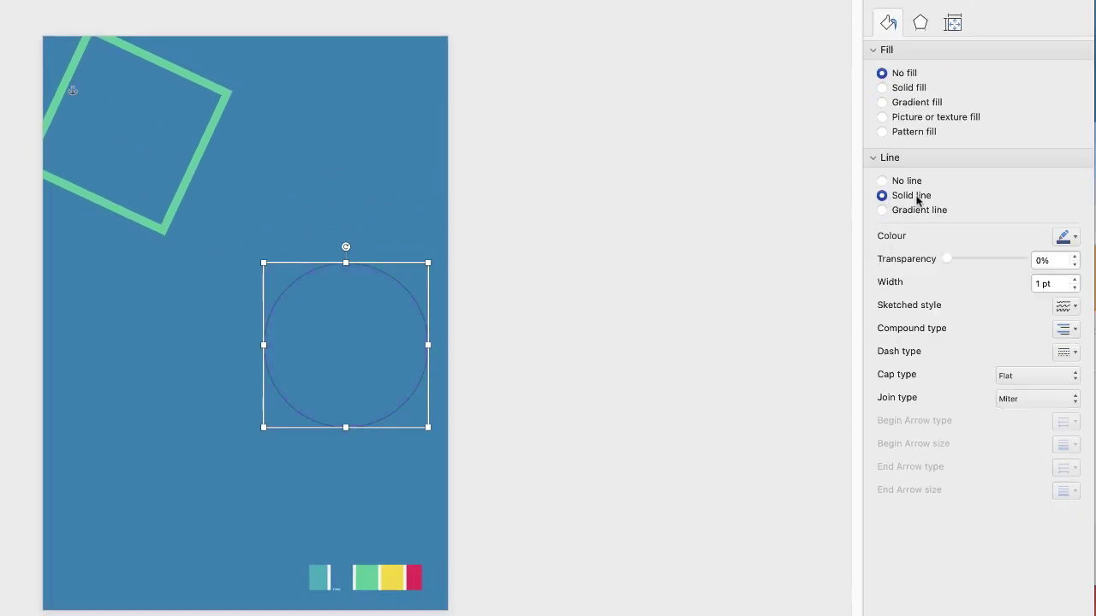
- Set the circle's outline colour to the yellow sampled from the palette picture with the eyedropper
left_click(1076, 247)
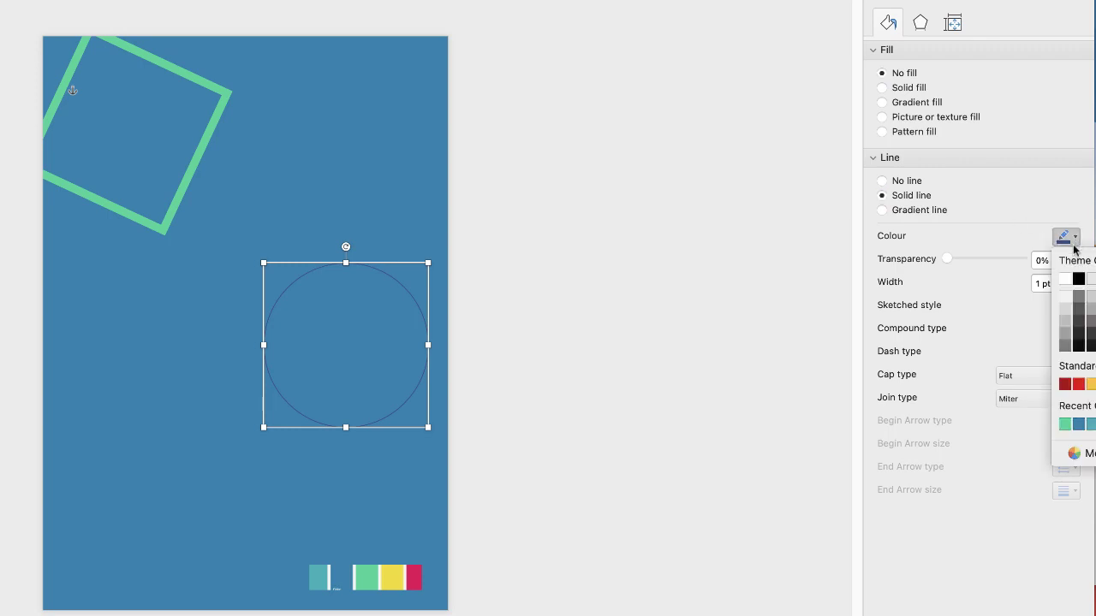
left_click(1075, 455)
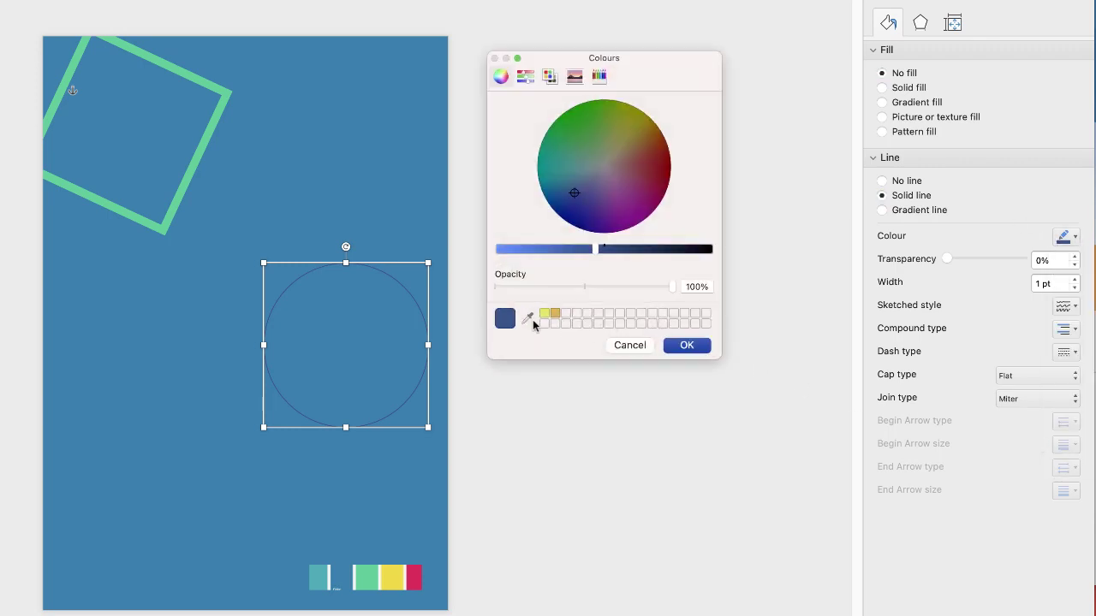
left_click(528, 319)
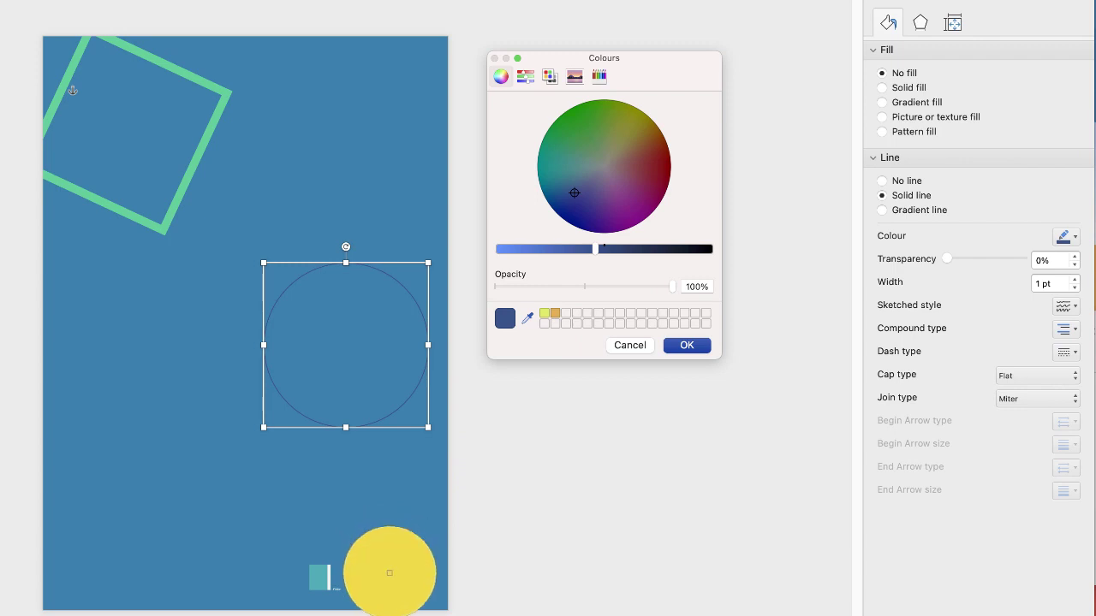
left_click(389, 575)
left_click(687, 345)
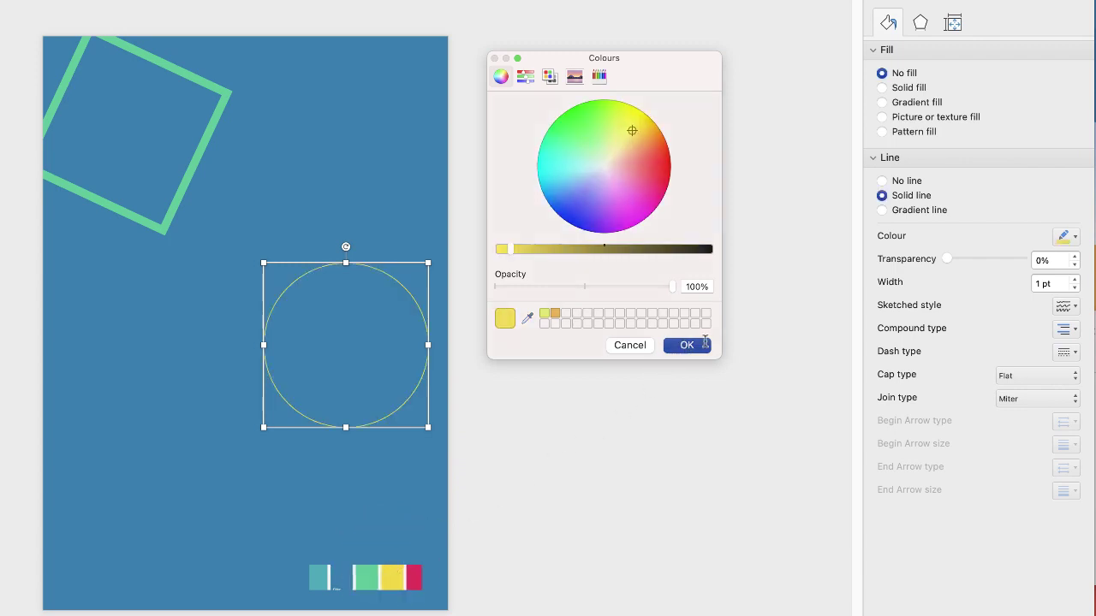
- Set the circle's outline width to 12 pt and move the circle up beside the green square
left_click(1039, 283)
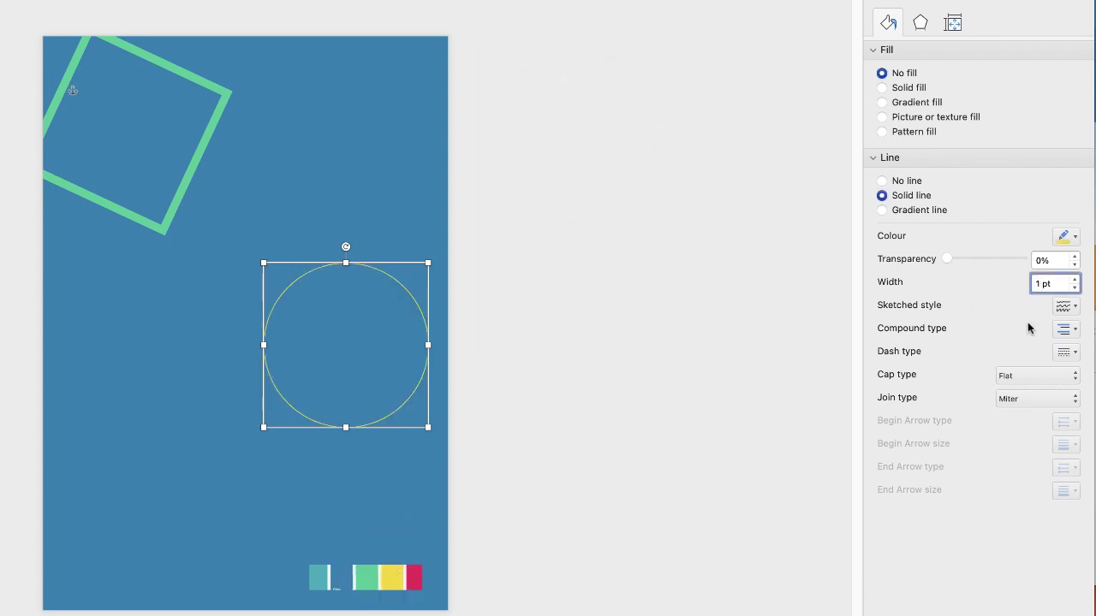
type("2")
key("Return")
left_click_drag(367, 268, 366, 106)
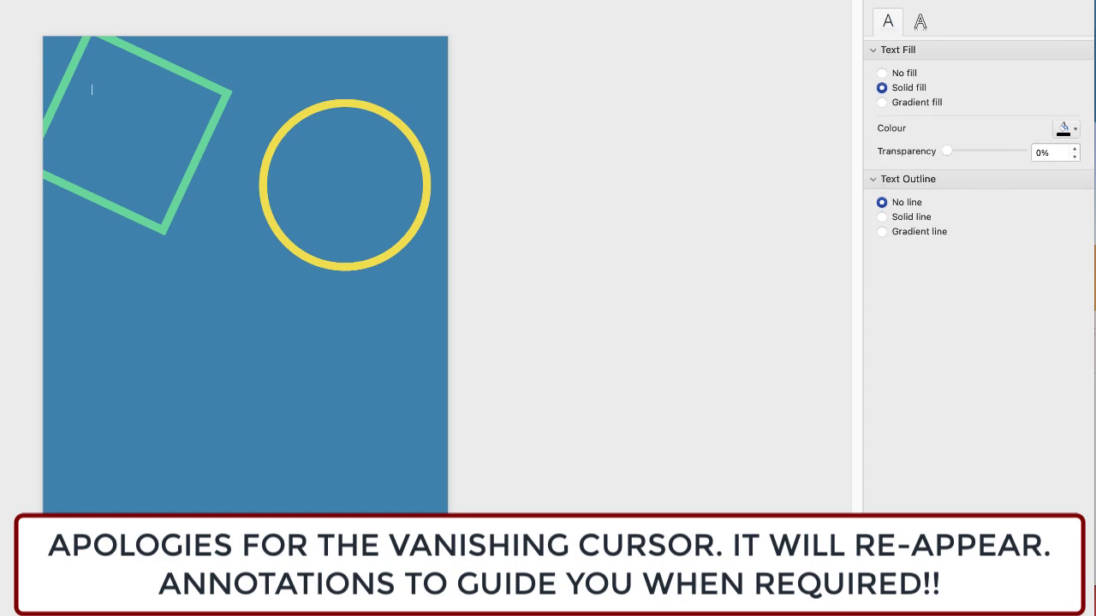
- Draw a triangle about 7.32 cm high and 8.48 cm wide below the square and set its fill to No fill
left_click(171, 62)
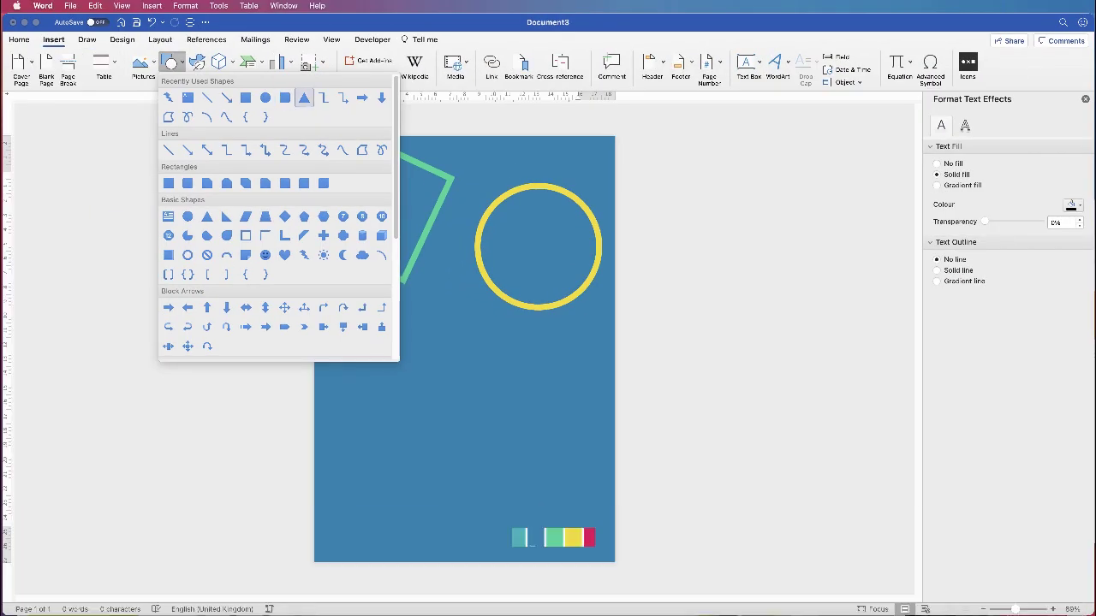
left_click(304, 97)
left_click_drag(353, 337, 477, 443)
left_click(937, 162)
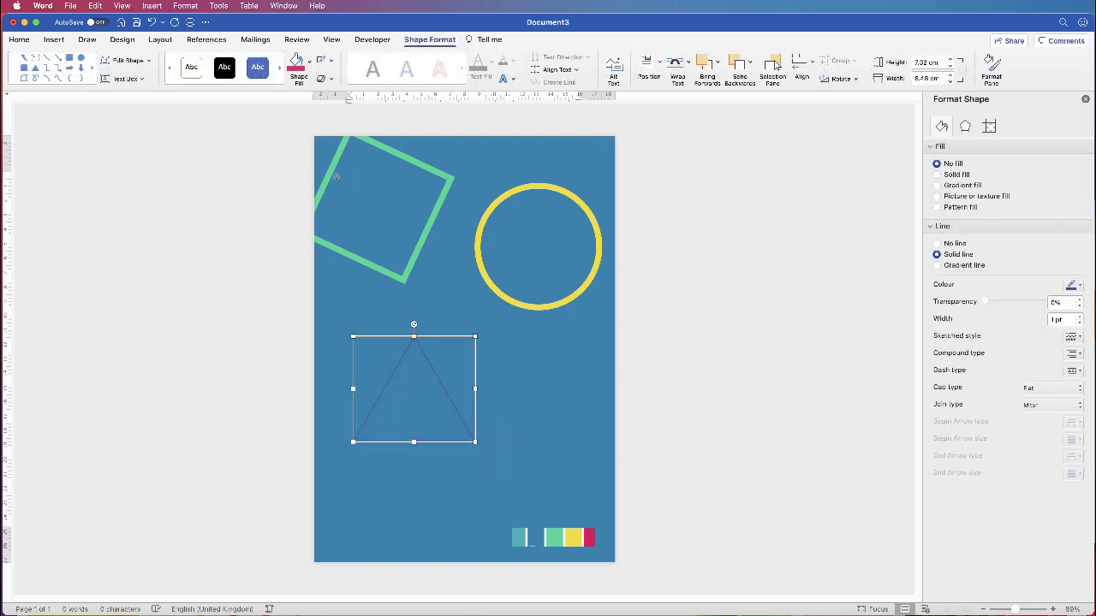
- Set the triangle's outline colour to the pinkish red sampled from the palette picture with the eyedropper
left_click(1073, 285)
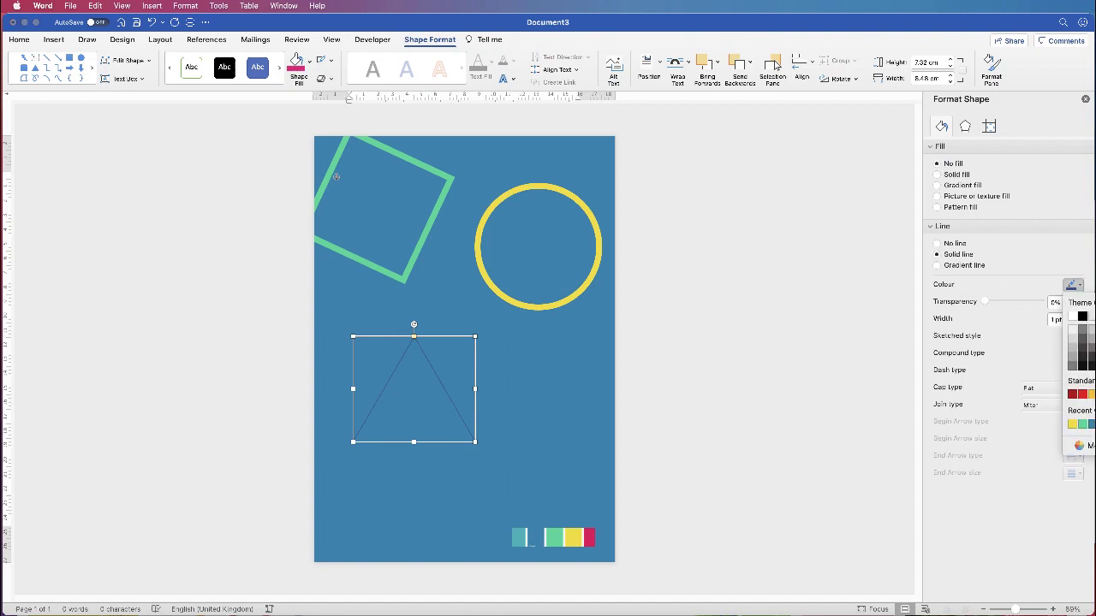
left_click(1077, 446)
left_click(673, 345)
left_click(590, 539)
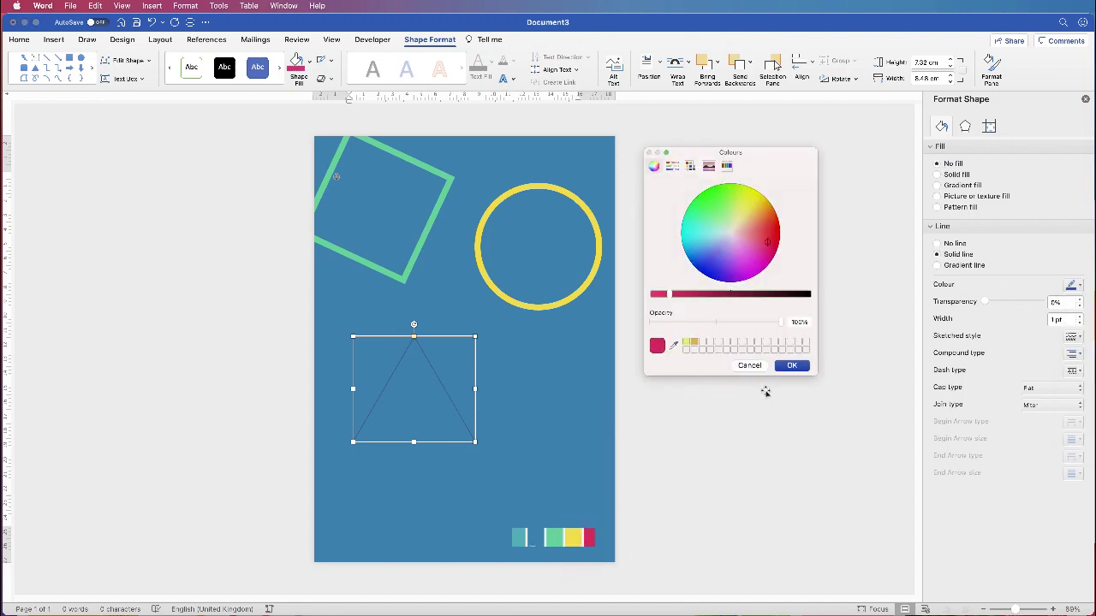
left_click(789, 366)
- Set the triangle's outline width to 12 pt and deselect it
left_click(1053, 319)
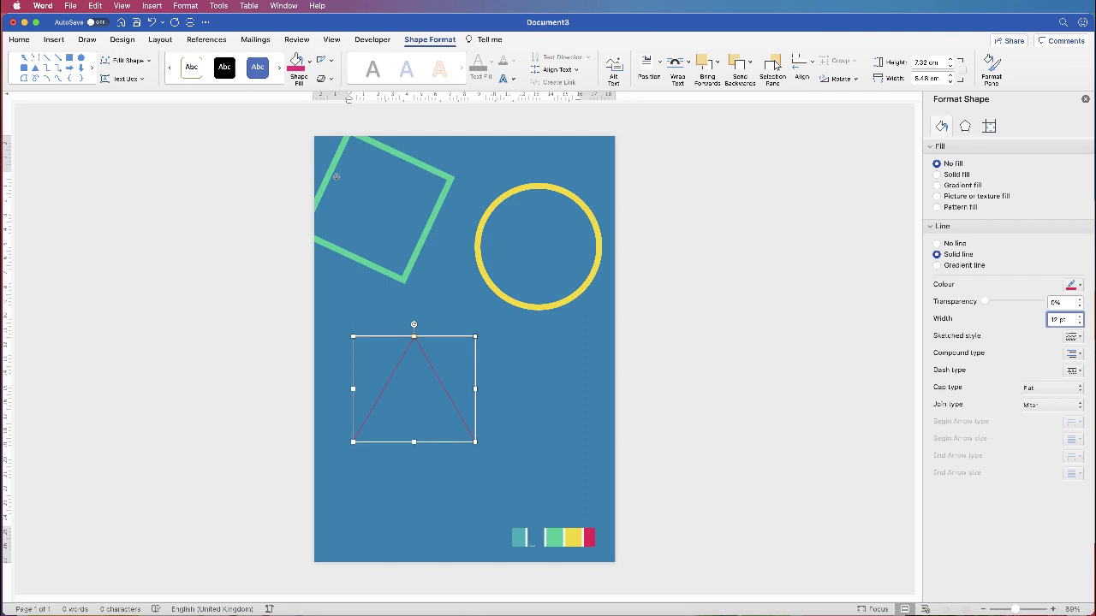
key("Return")
left_click(350, 176)
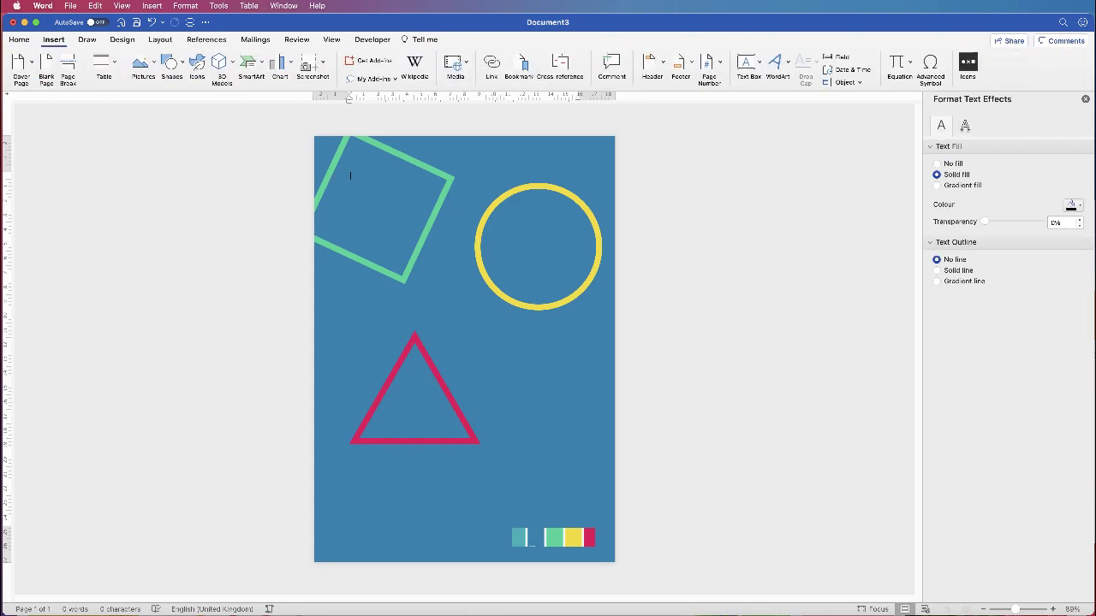
- Draw a lightning bolt about 8.59 cm by 8.59 cm beside the triangle and set its fill to No fill
left_click(170, 61)
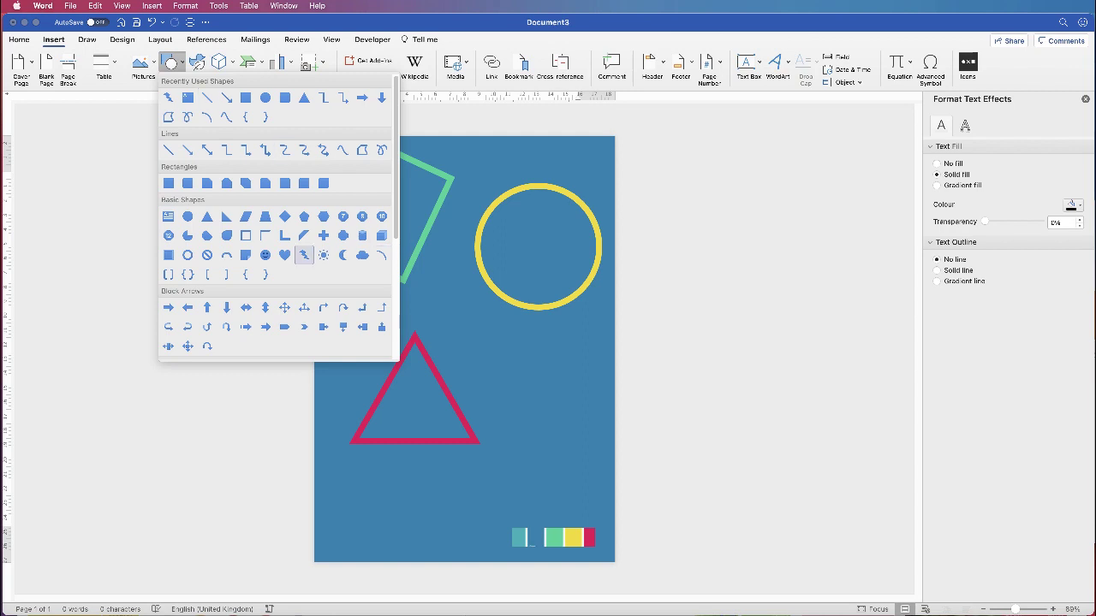
left_click(304, 255)
left_click_drag(476, 350, 600, 474)
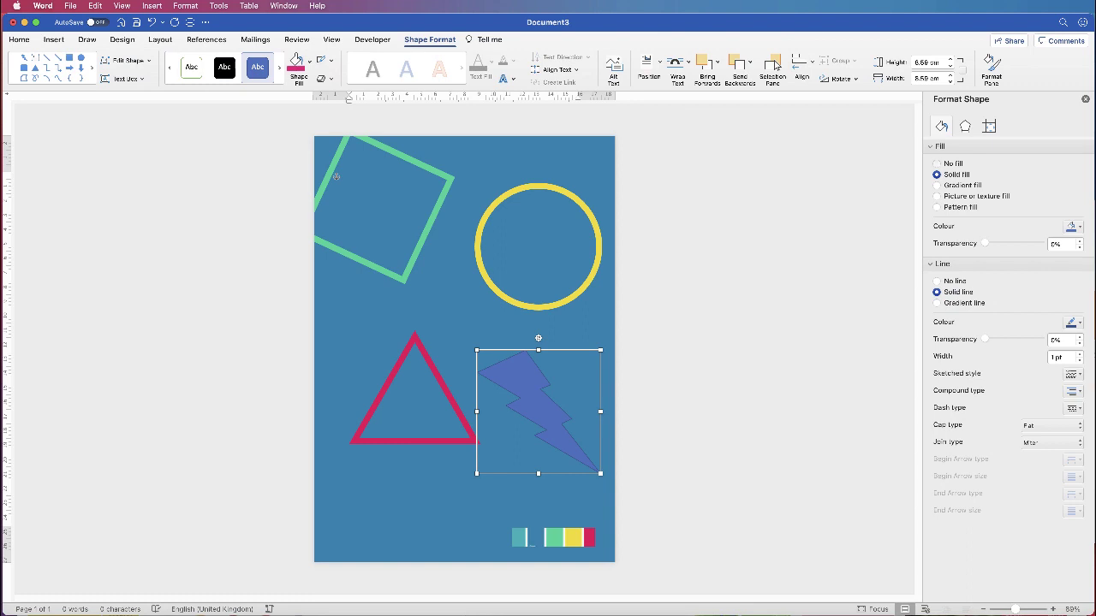
left_click(937, 162)
- Set the lightning bolt's outline colour to the teal sampled from the palette picture with the eyedropper
left_click(1074, 284)
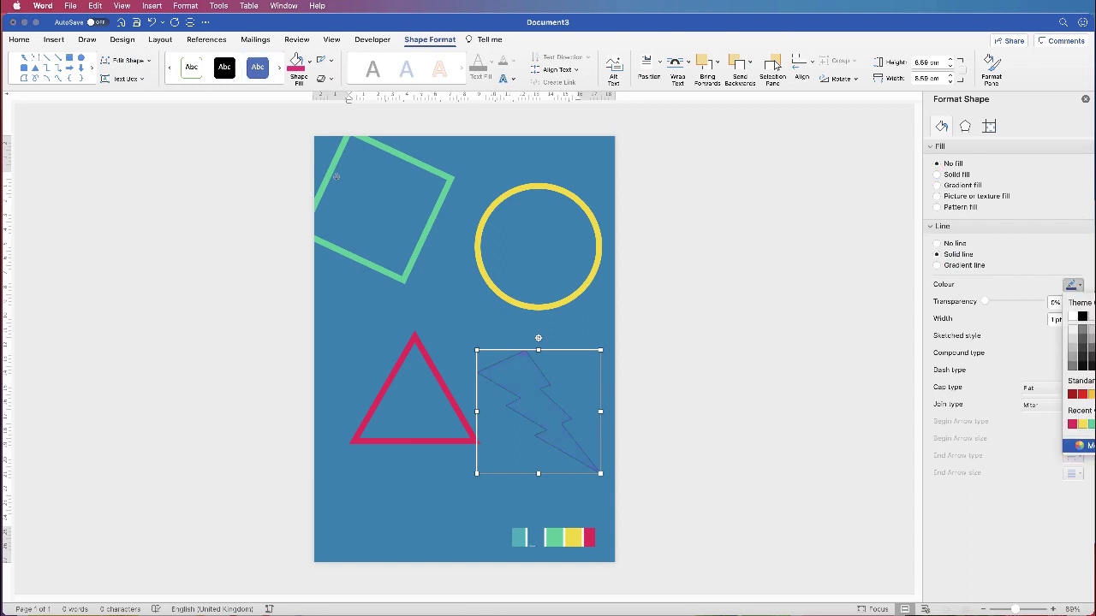
left_click(1077, 446)
left_click(673, 345)
left_click(518, 537)
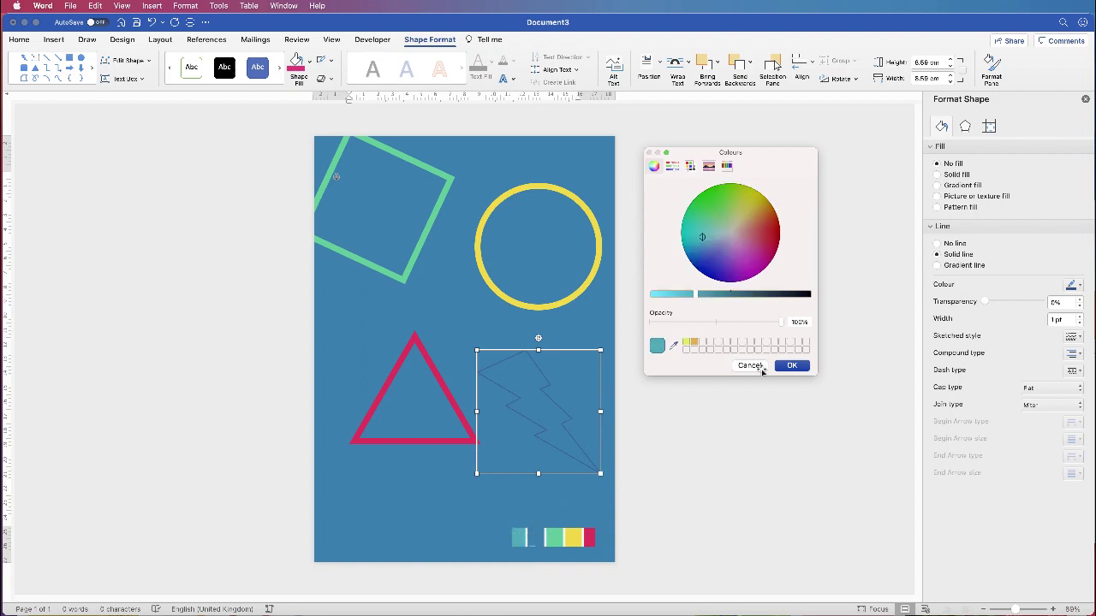
left_click(790, 366)
- Set the lightning bolt's outline width to 12 pt and deselect it
left_click(1053, 320)
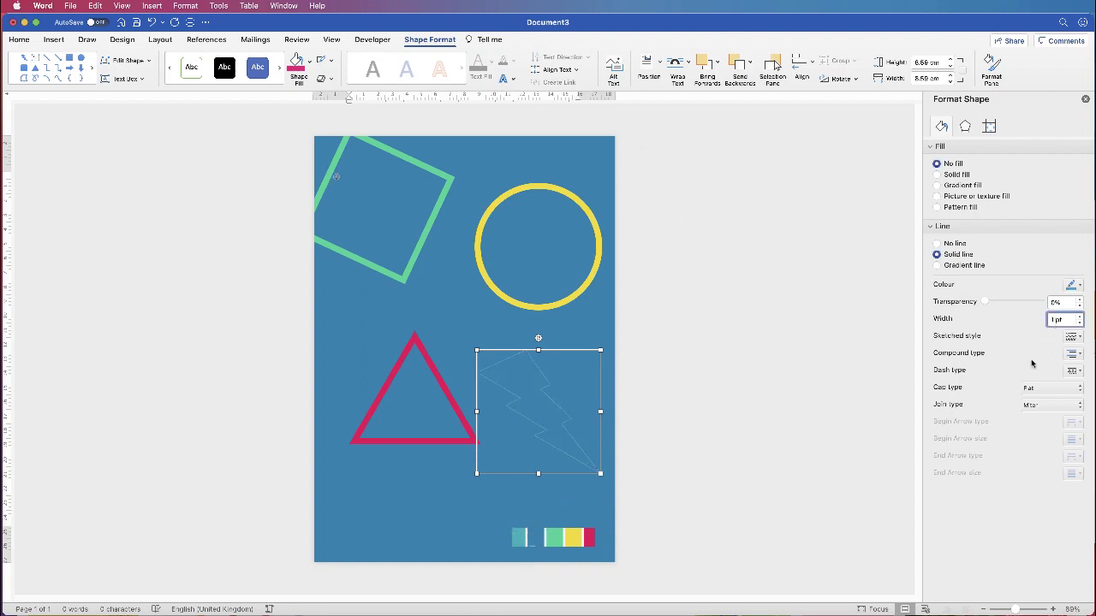
key("Return")
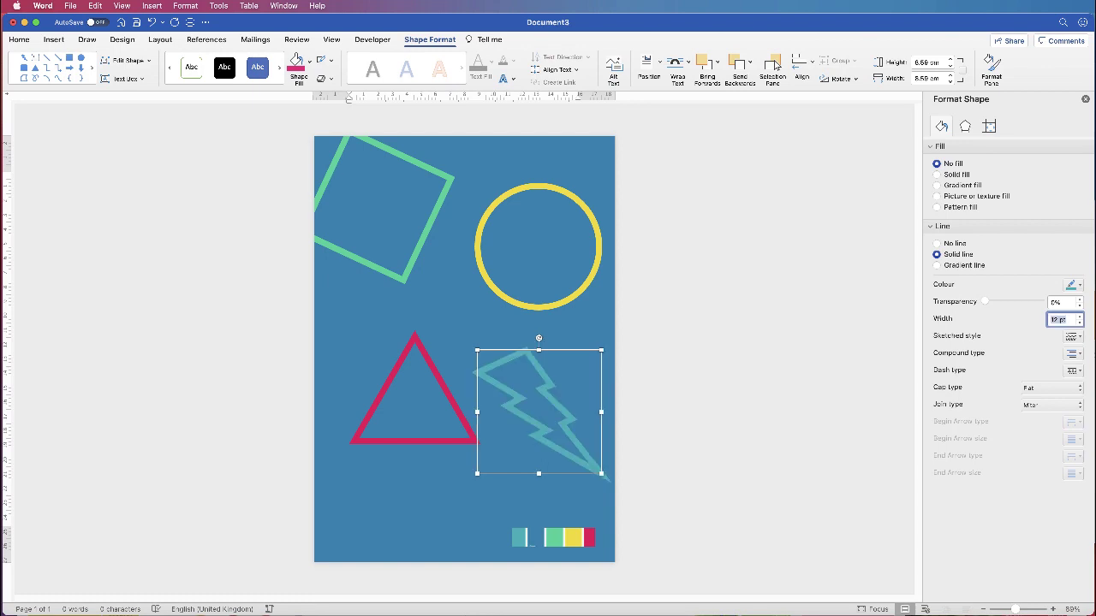
left_click(349, 176)
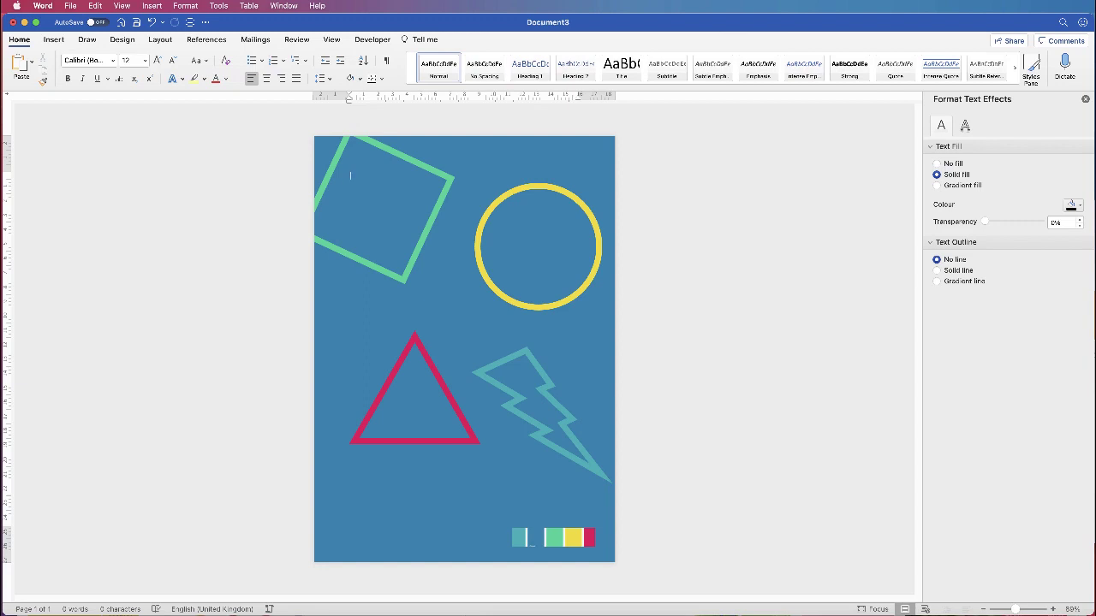
- Draw a rectangle about 2.85 cm high and 11.43 cm wide below the triangle and set its outline to No line
left_click(53, 40)
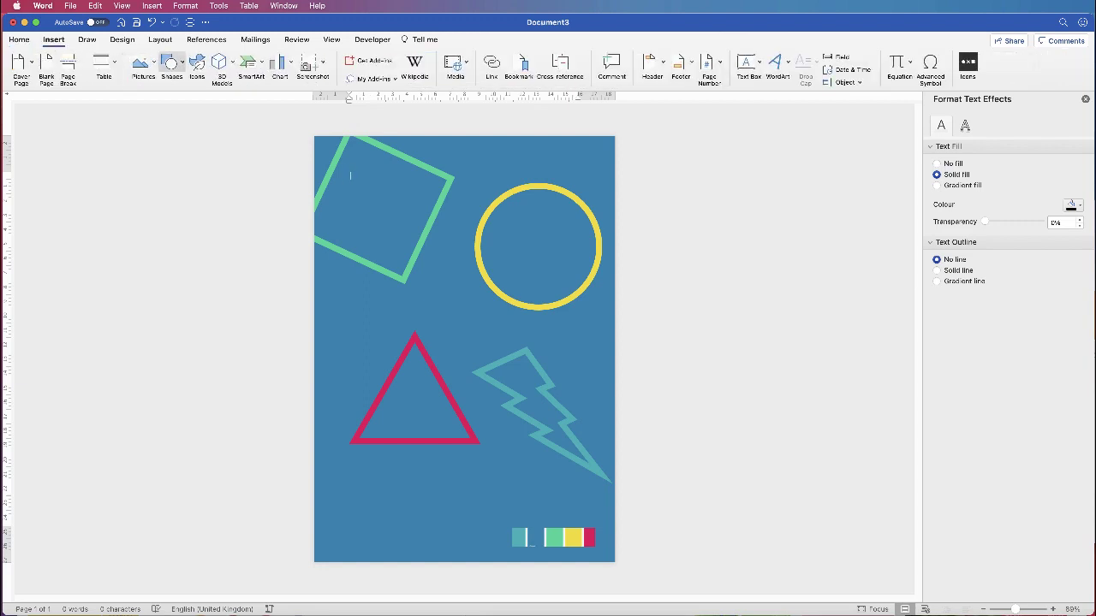
left_click(172, 63)
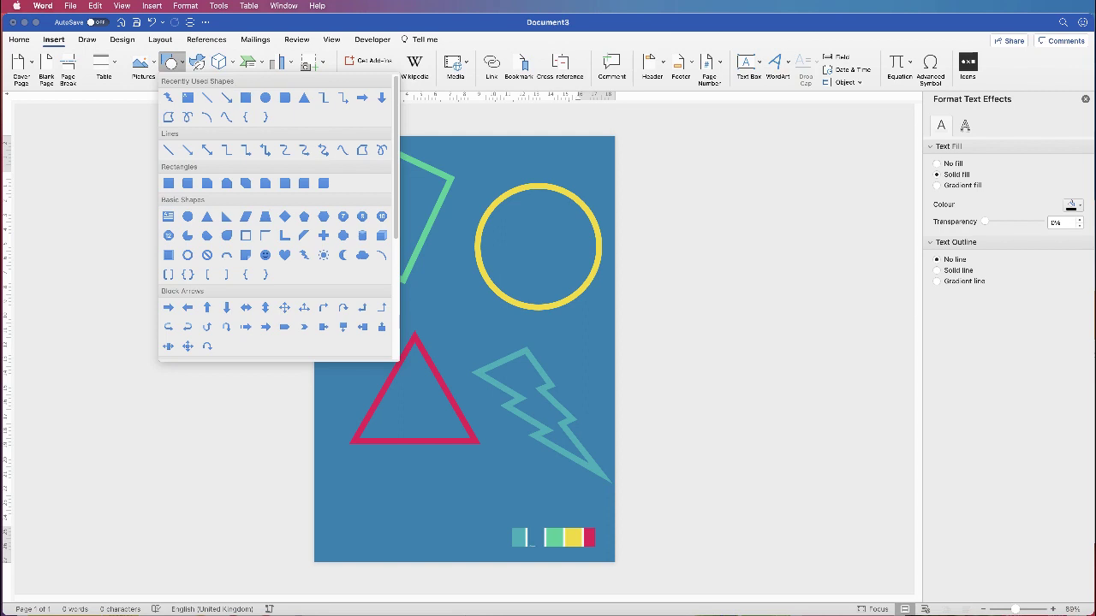
left_click(246, 98)
left_click_drag(341, 473, 506, 514)
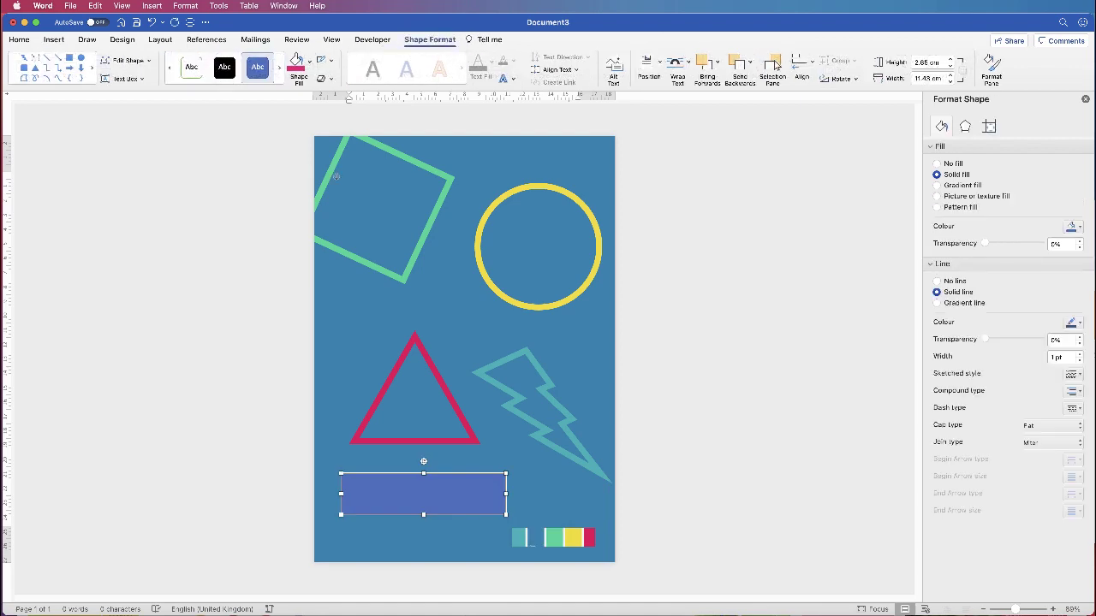
left_click(936, 281)
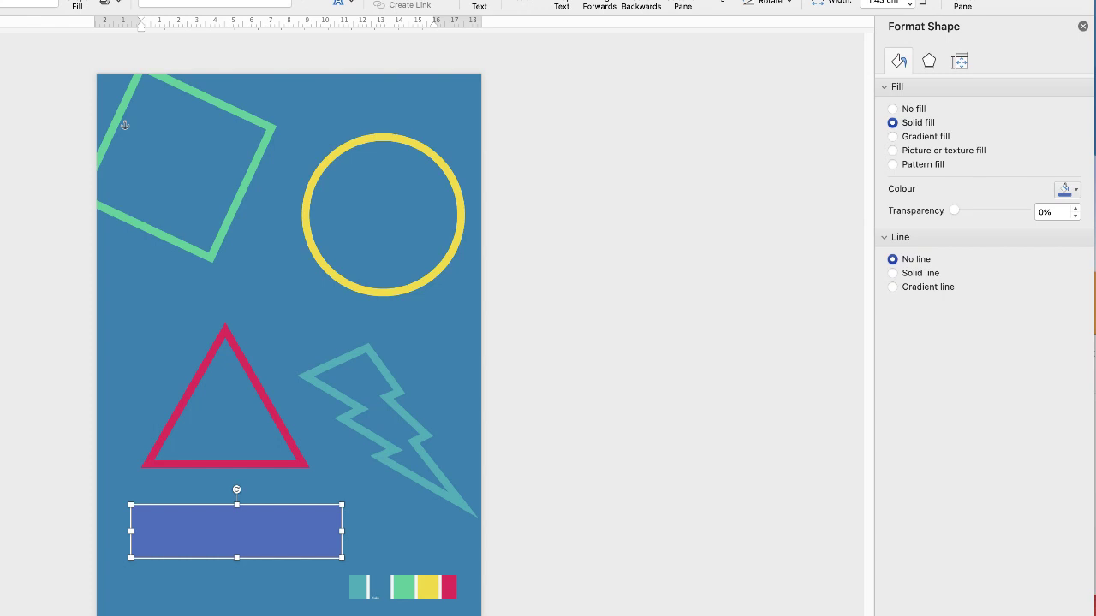
- Give the rectangle below the triangle a pattern fill with the page's blue as background and the palette's crimson as foreground
left_click(893, 164)
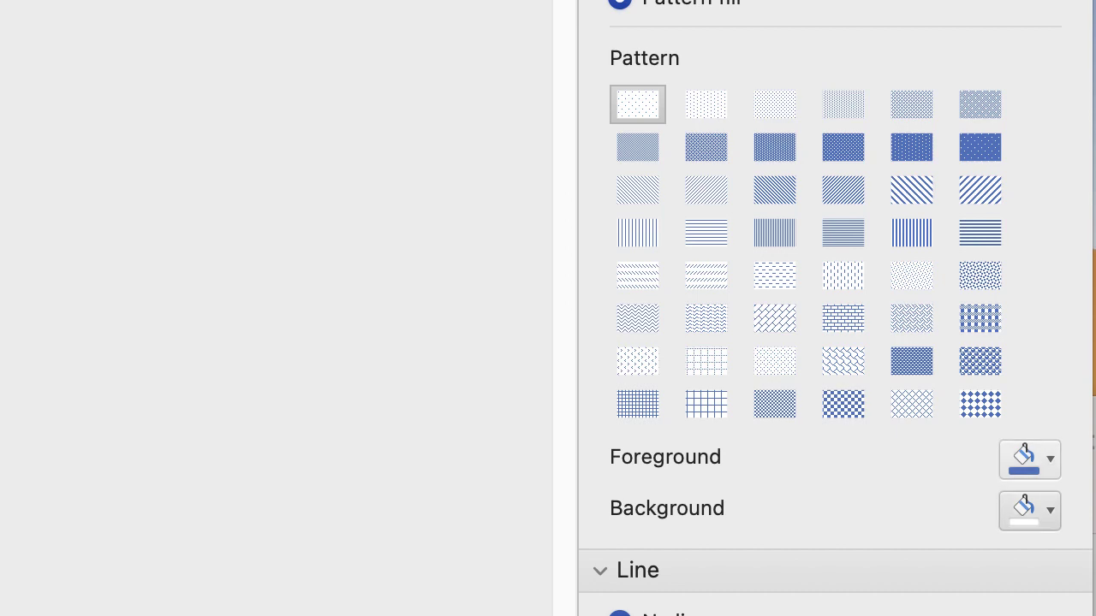
left_click(1030, 510)
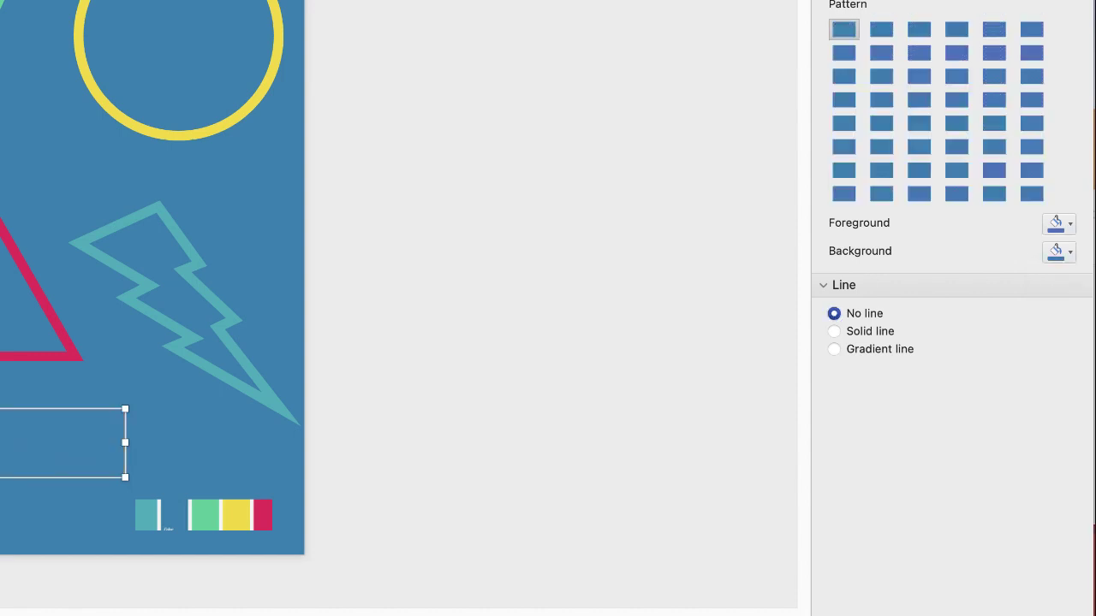
left_click(1060, 224)
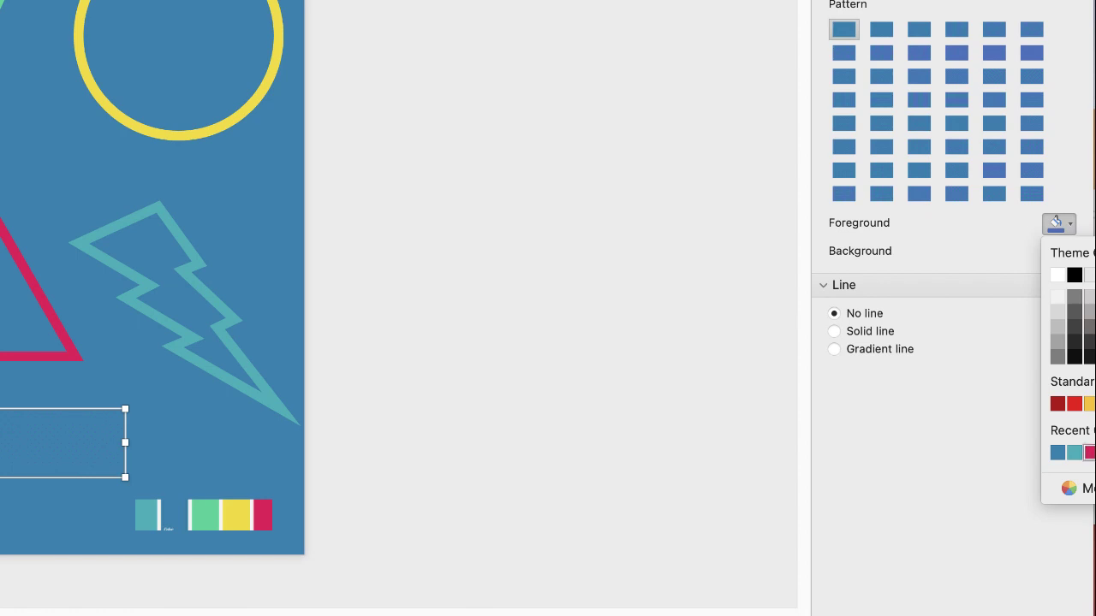
left_click(1089, 453)
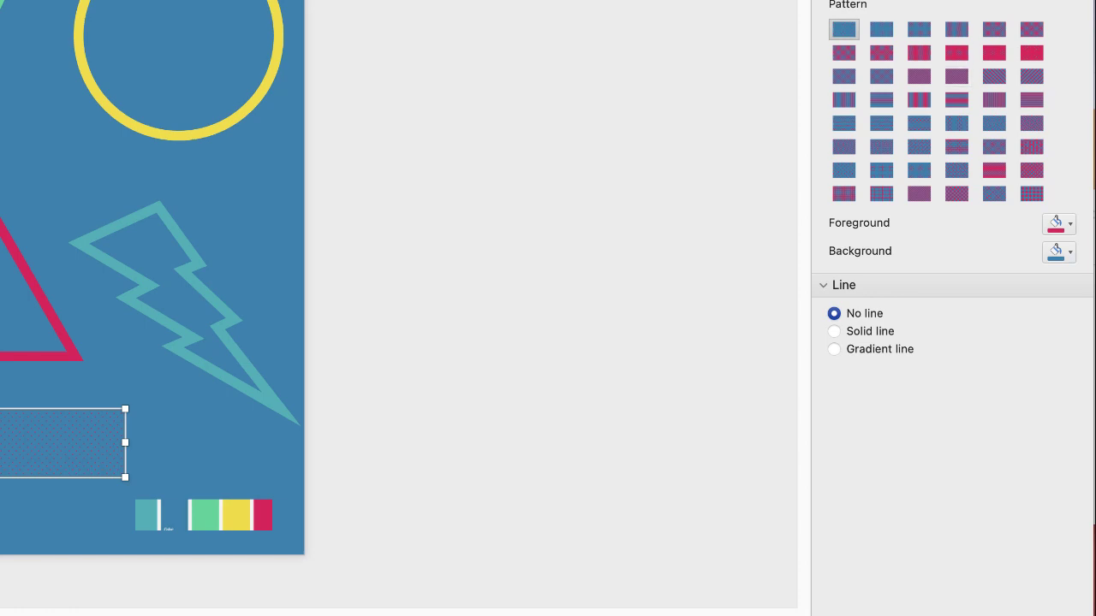
- Try a vertical stripe pattern on the rectangle, finishing with the widely spaced downward diagonal stripes
left_click(994, 76)
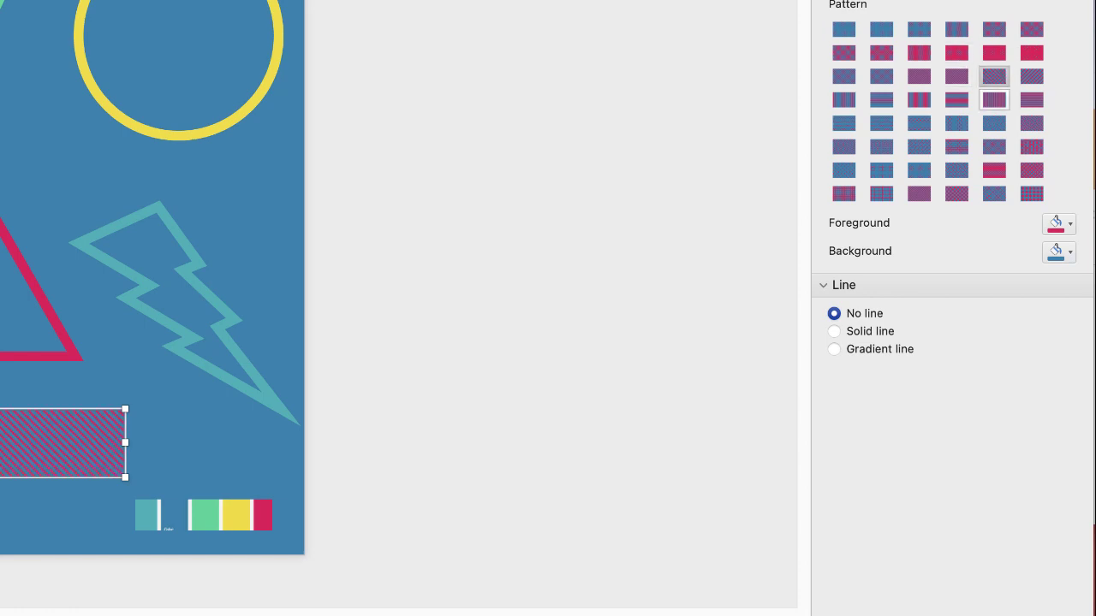
left_click(994, 100)
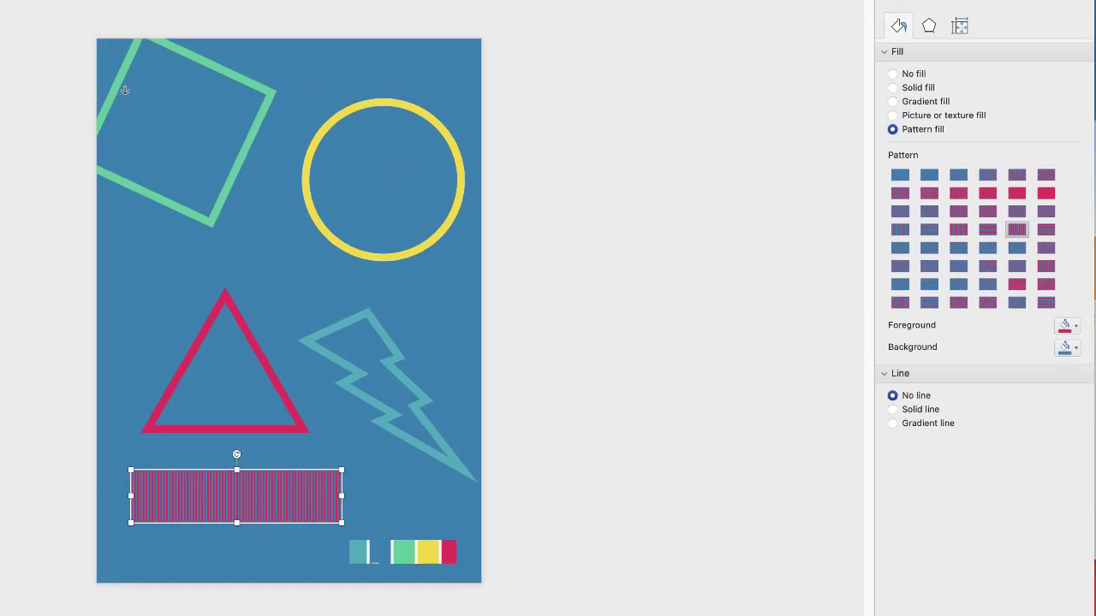
left_click(1016, 212)
- Rotate the striped rectangle to a steep downward diagonal, place it partly off the page's lower-left corner, and deselect it
mouse_move(237, 455)
left_mouse_down()
mouse_move(283, 411)
mouse_move(275, 492)
mouse_move(256, 460)
left_mouse_up()
left_click_drag(316, 569, 384, 582)
left_click_drag(265, 523, 168, 547)
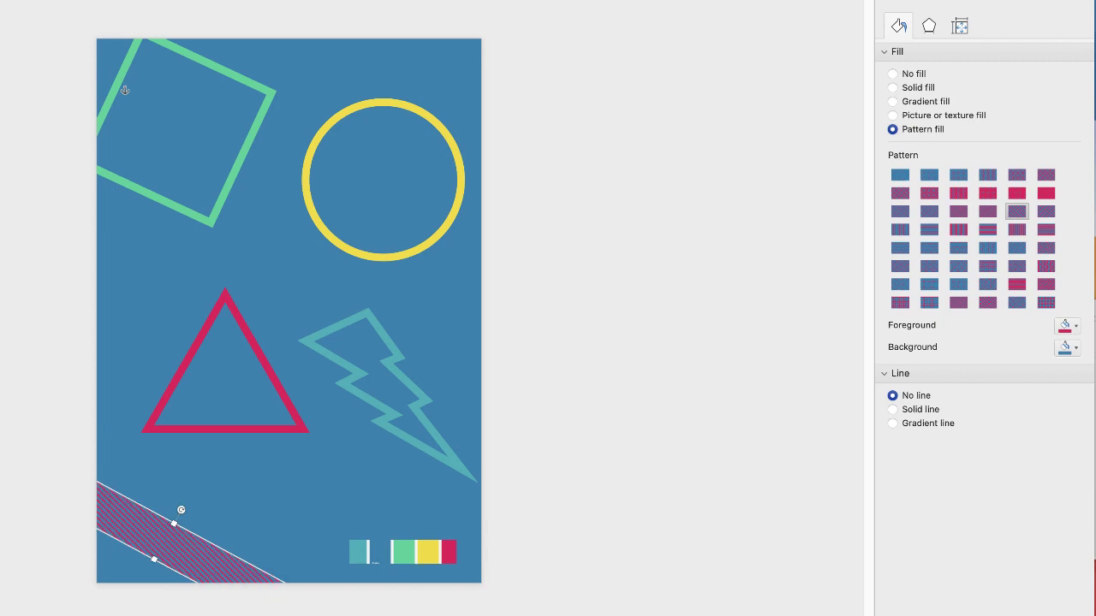
left_click_drag(181, 509, 147, 539)
left_click_drag(181, 503, 142, 531)
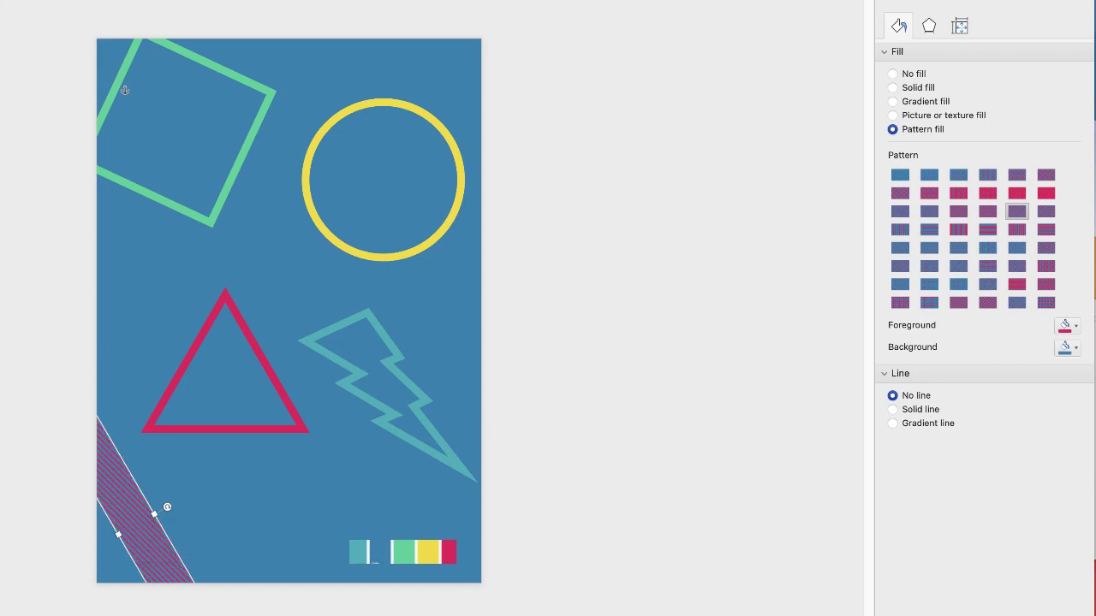
left_click(143, 89)
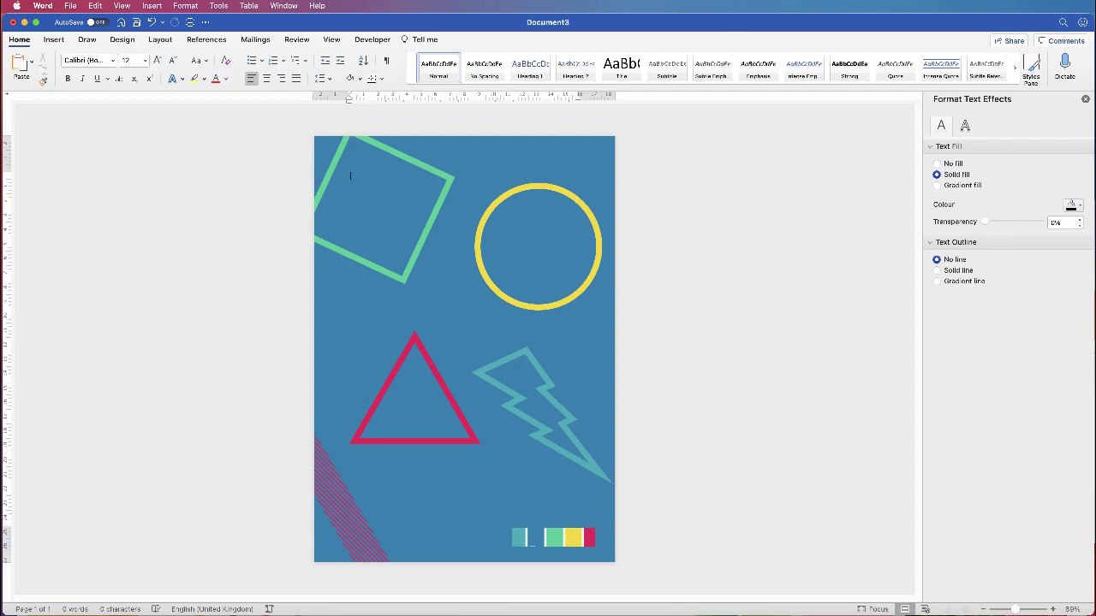
- Move the green square further off the page's upper-left corner and the yellow circle partly off the right edge
left_click(319, 178)
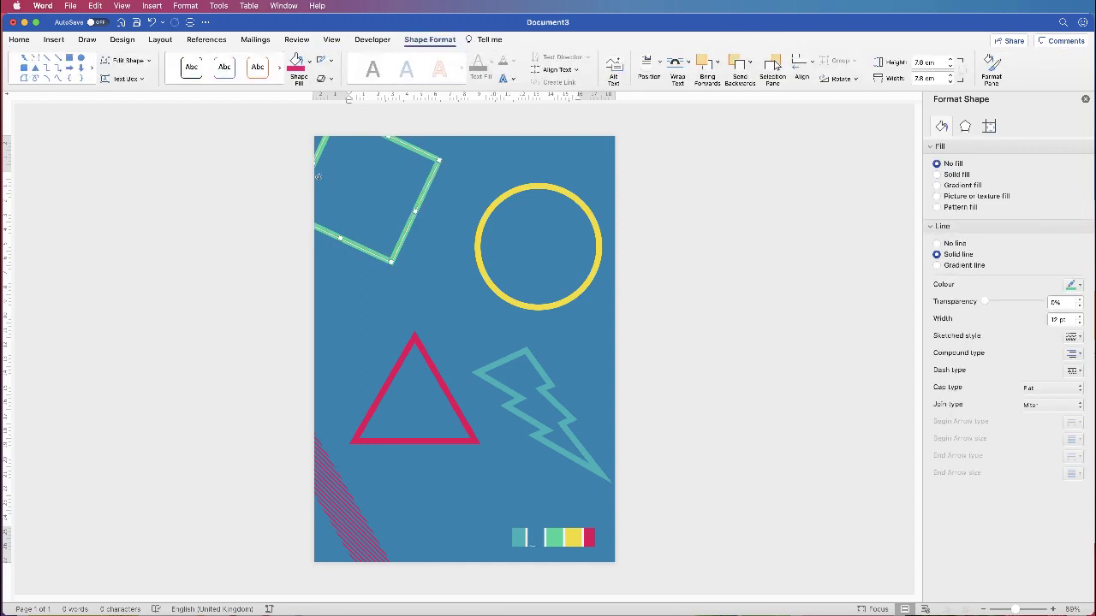
left_click_drag(319, 176, 288, 141)
left_click(558, 301)
left_click_drag(557, 301, 623, 328)
- Move the crimson triangle to the page's left edge above the striped band and shift the lightning bolt down toward the palette picture
left_click(401, 441)
left_click_drag(400, 441, 366, 405)
left_click_drag(429, 299, 399, 325)
left_click(505, 361)
left_click_drag(505, 361, 509, 412)
- Delete the colour palette picture and move the lightning bolt into the page's lower-right corner
left_click(553, 537)
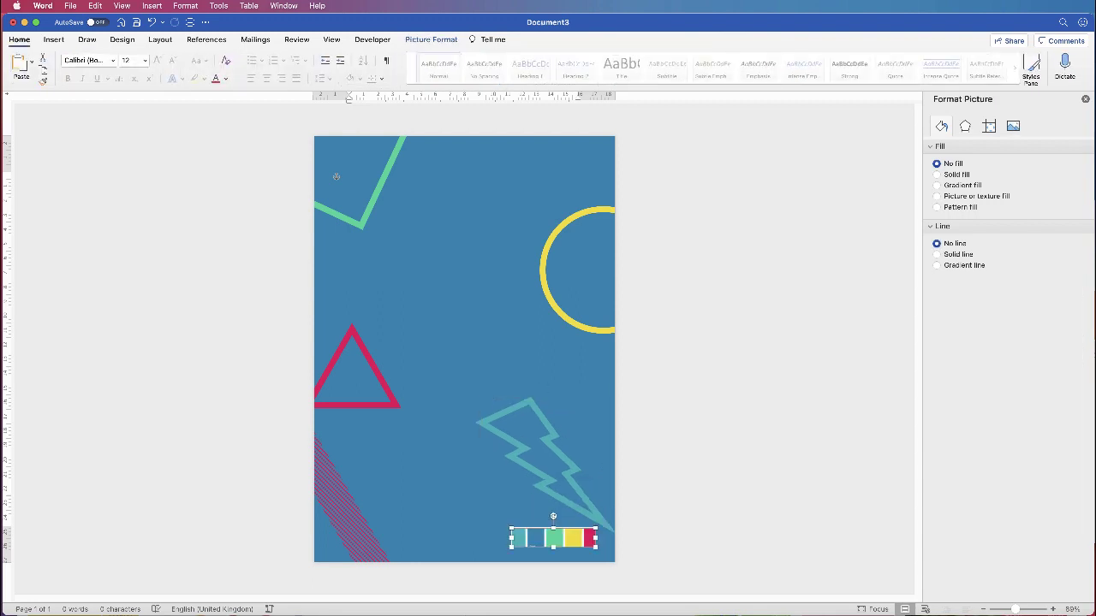
key("Delete")
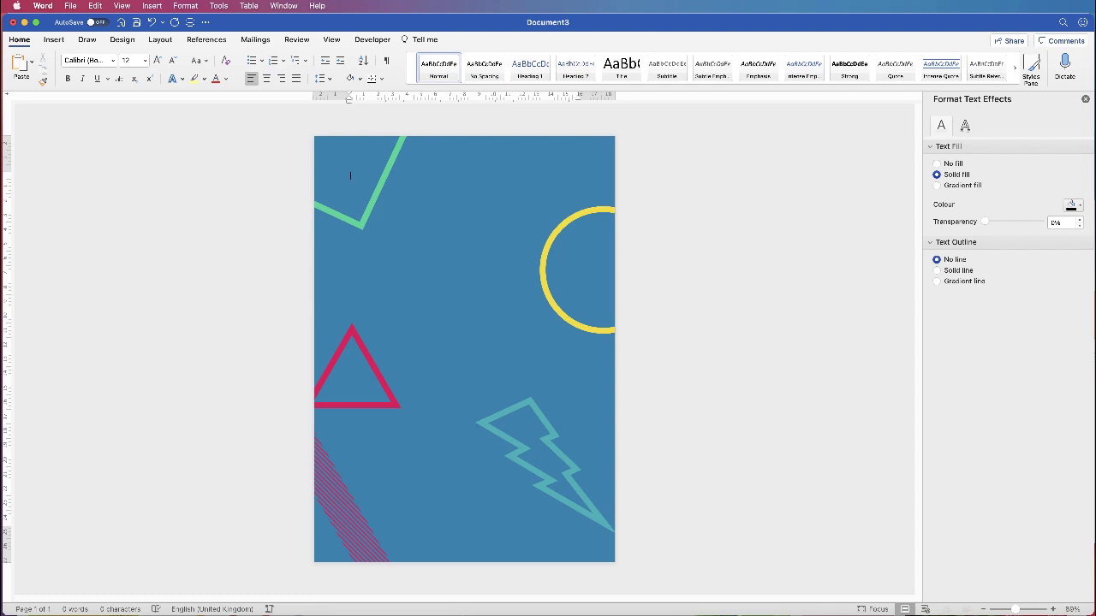
left_click_drag(527, 402, 521, 438)
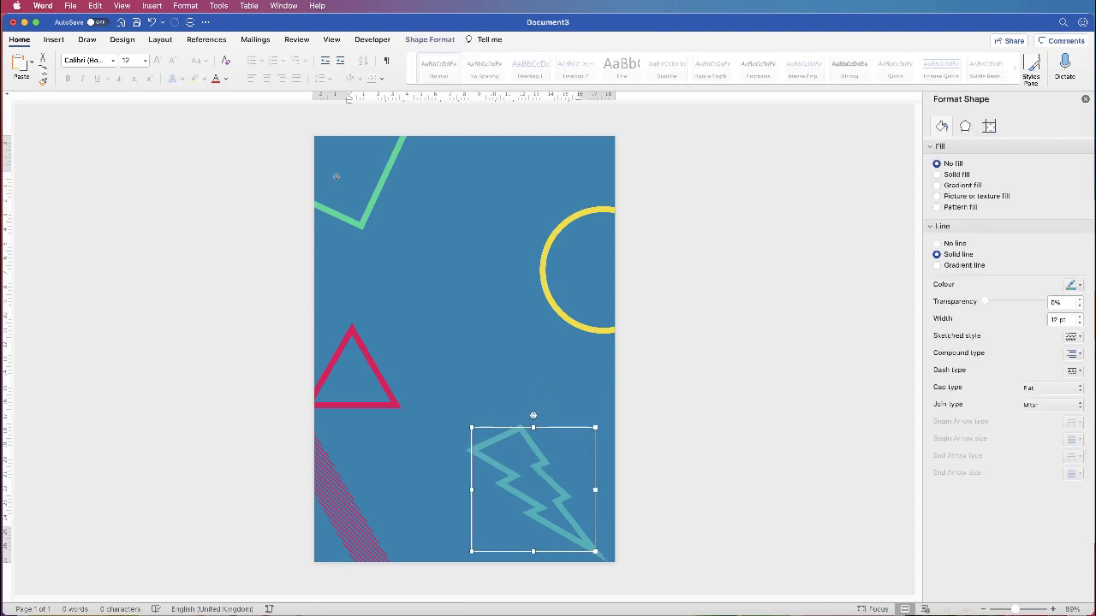
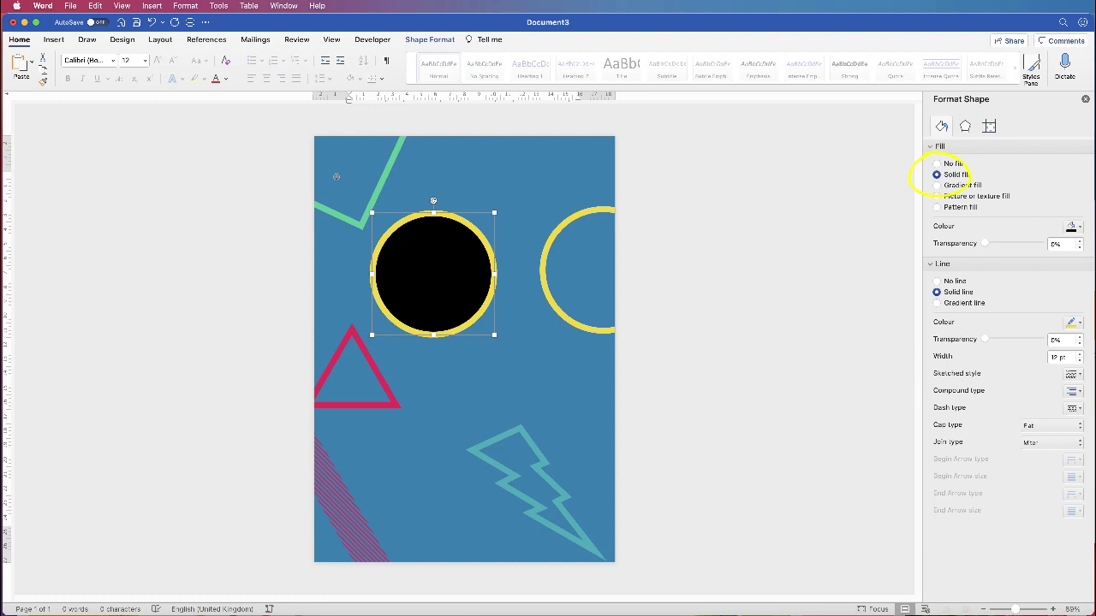
- Fill the copied circle in the page's middle with the palette's crimson and set its outline to No line
left_click(1072, 226)
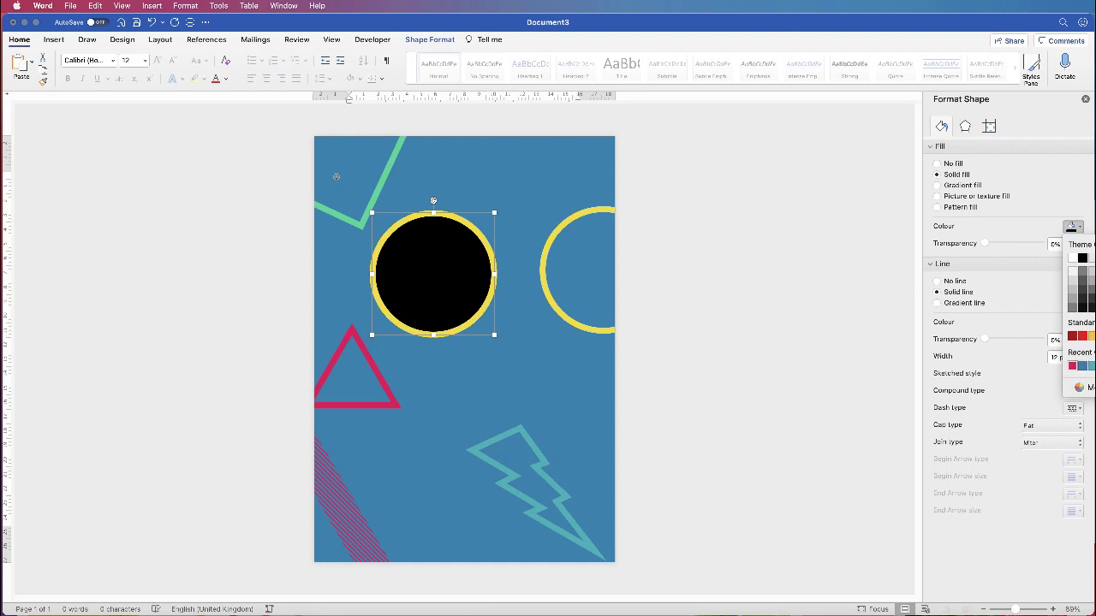
left_click(1072, 366)
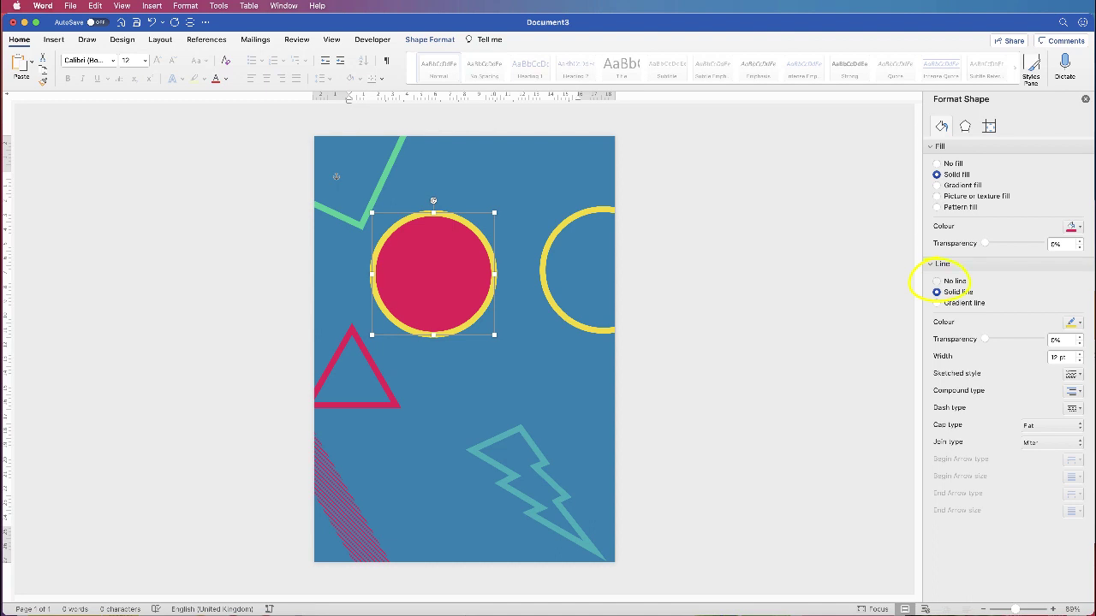
left_click(937, 281)
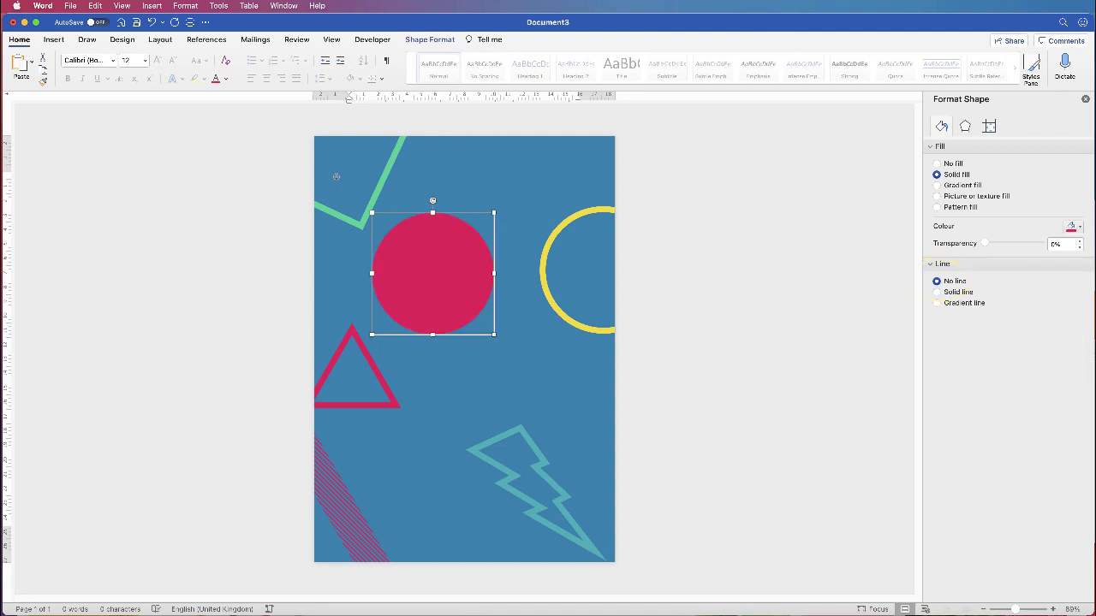
left_click(937, 292)
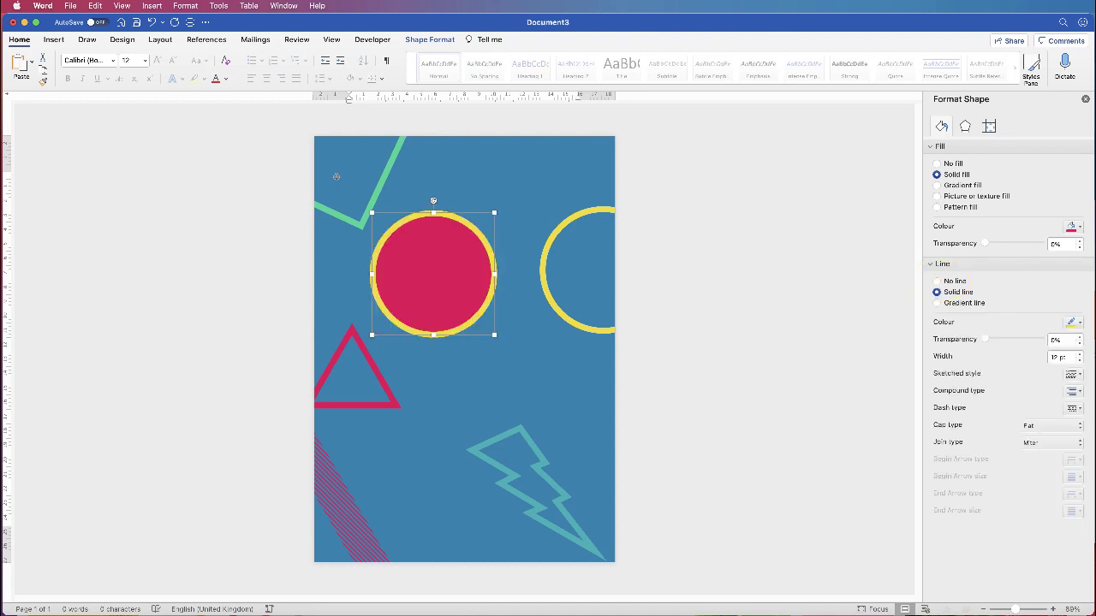
left_click(937, 281)
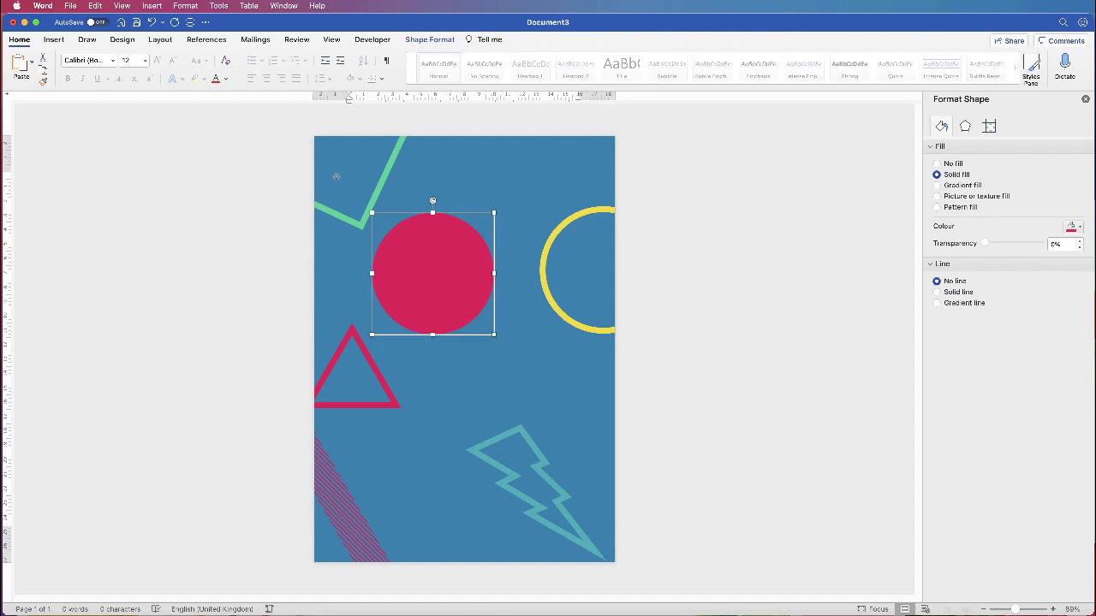
- Shrink the crimson circle proportionally to about half its size and place a copy at the page's right edge above the lightning bolt
left_click_drag(494, 213, 464, 250)
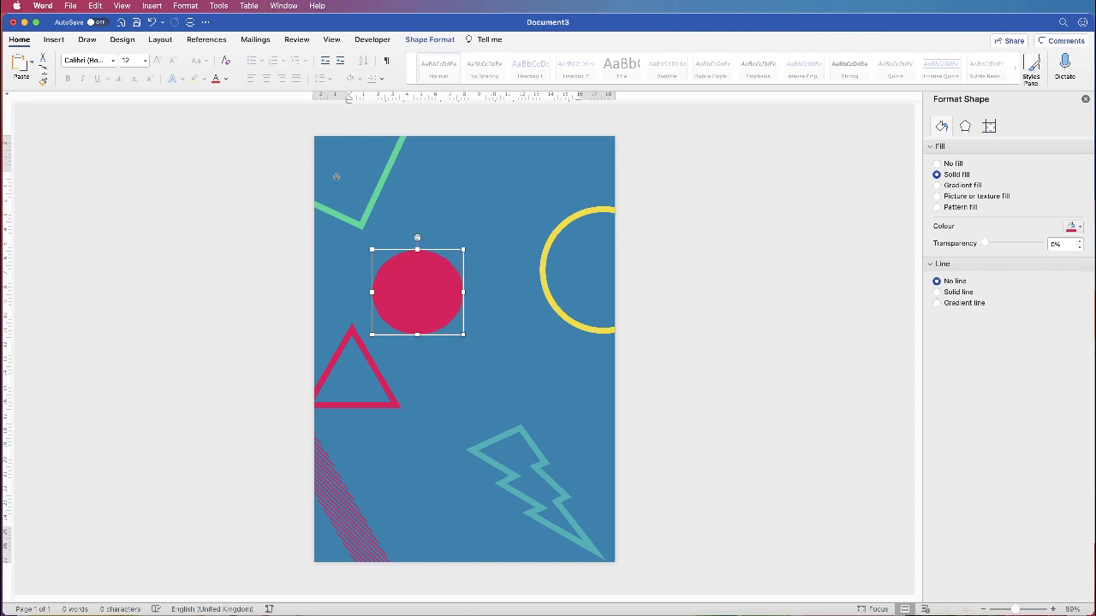
key("super+z")
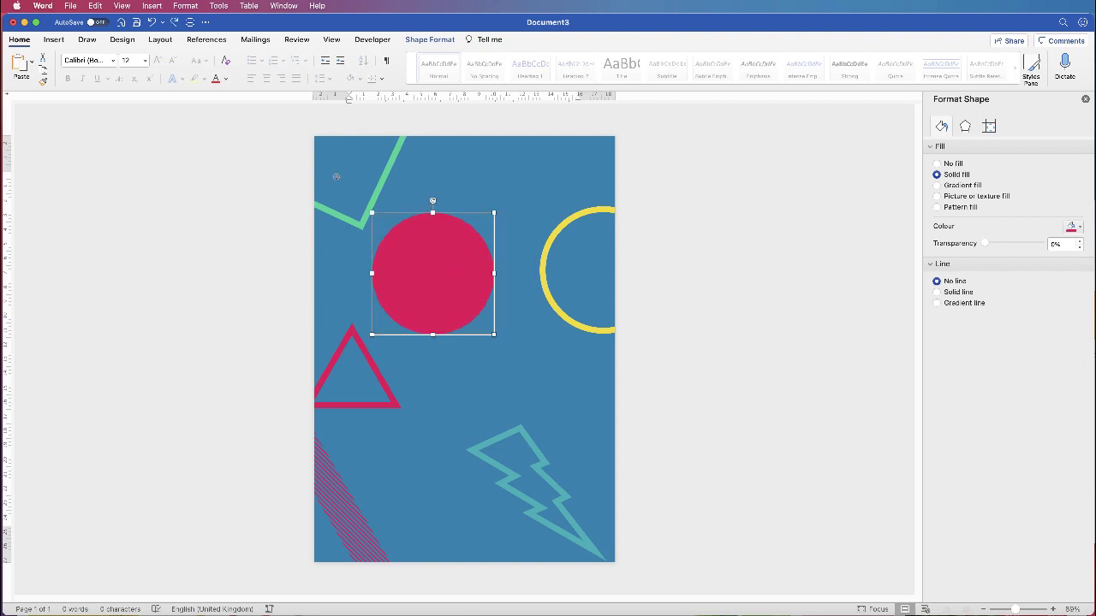
left_click_drag(495, 212, 437, 265)
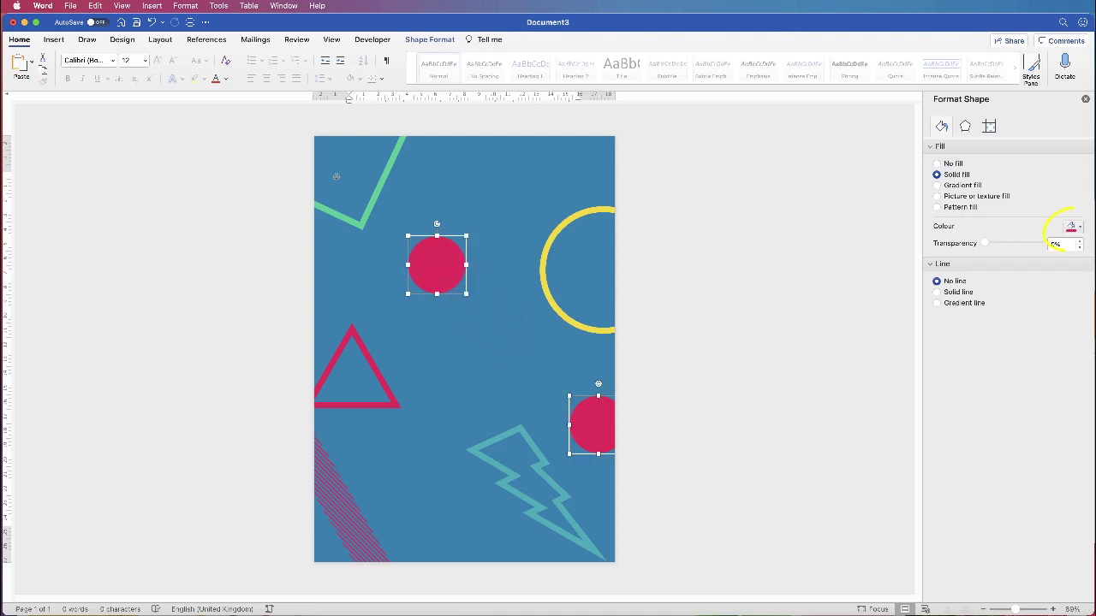
- Try to change the fill of the small crimson circles to white
left_click(1074, 227)
left_click(1072, 258)
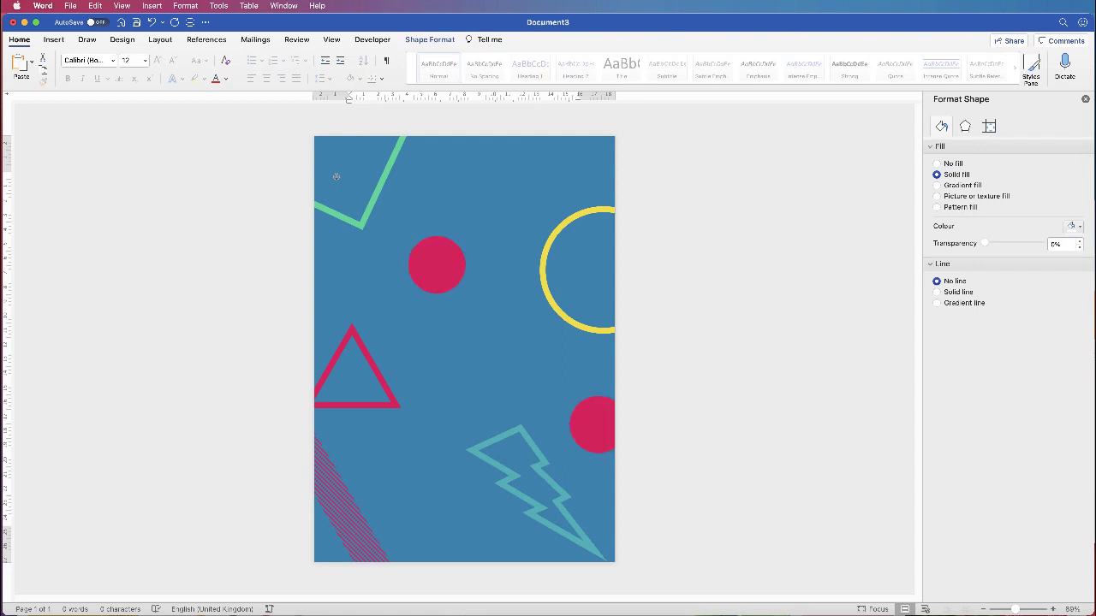
left_click(337, 177)
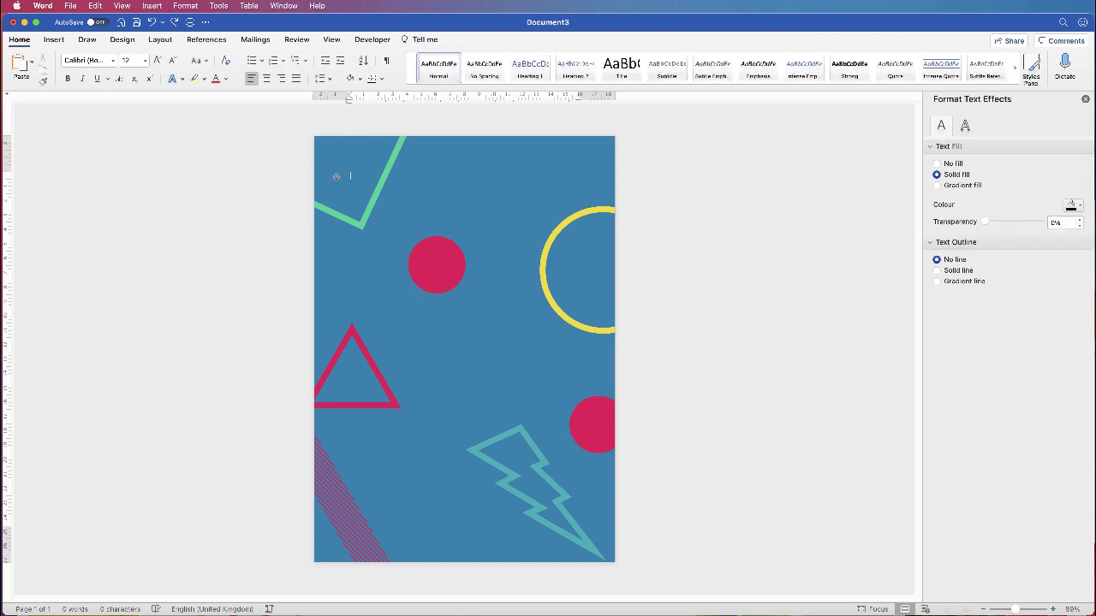
- Fill the upper crimson circle with white, shrink it to about half its size, and place it over the green square's lower corner
left_click(437, 265)
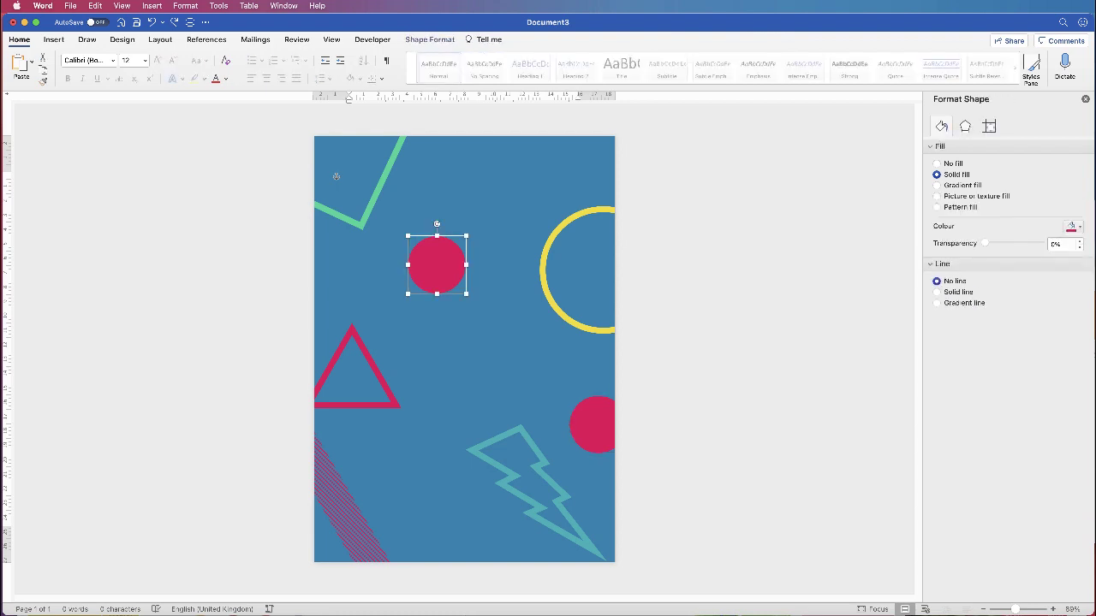
left_click(1075, 227)
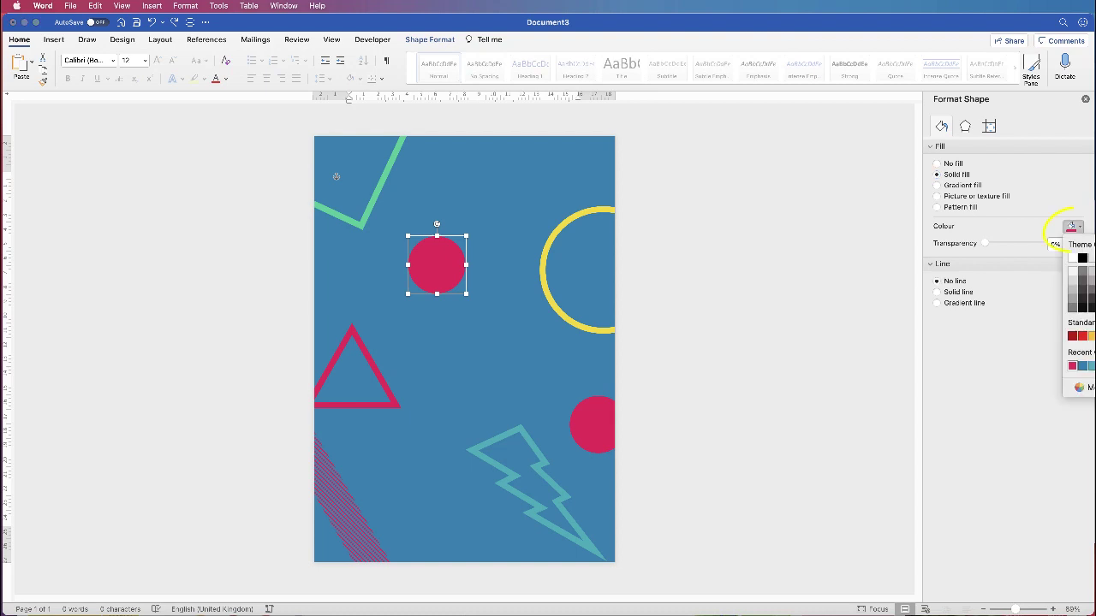
left_click(1069, 255)
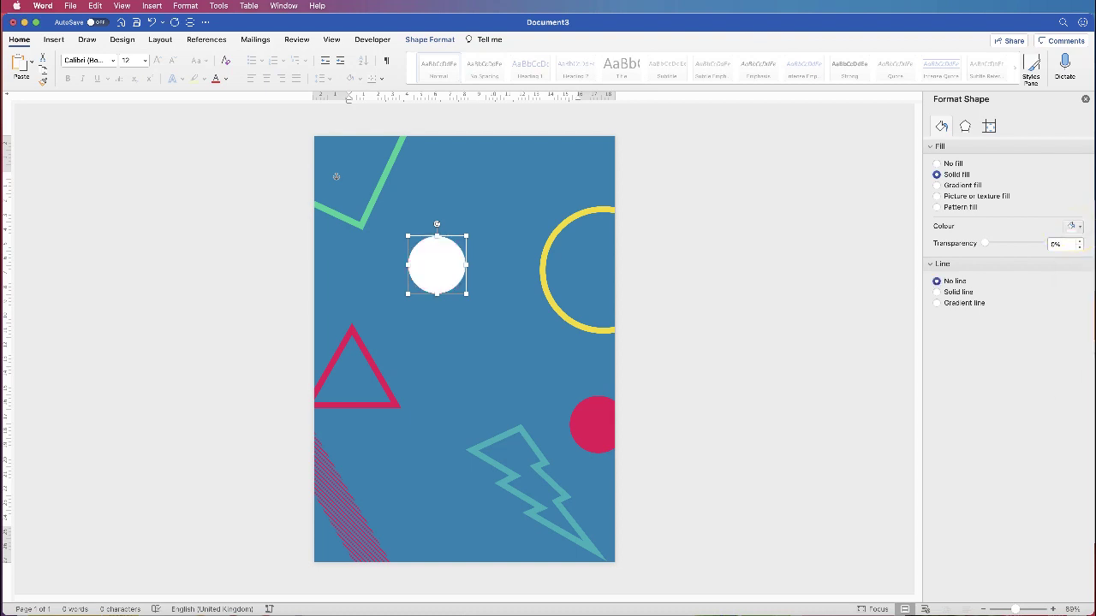
left_click_drag(466, 293, 365, 238)
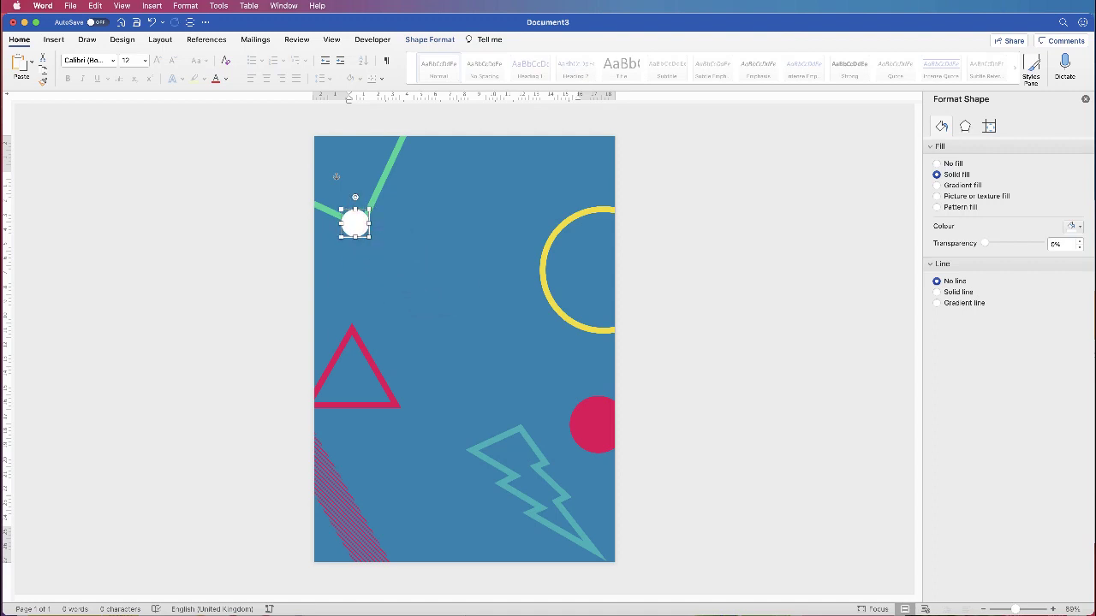
- Place copies of the lightning bolt at the top edge, the striped band across the upper-right corner, and the triangle at the bottom edge
left_click_drag(541, 463, 539, 175)
left_click_drag(359, 496, 583, 192)
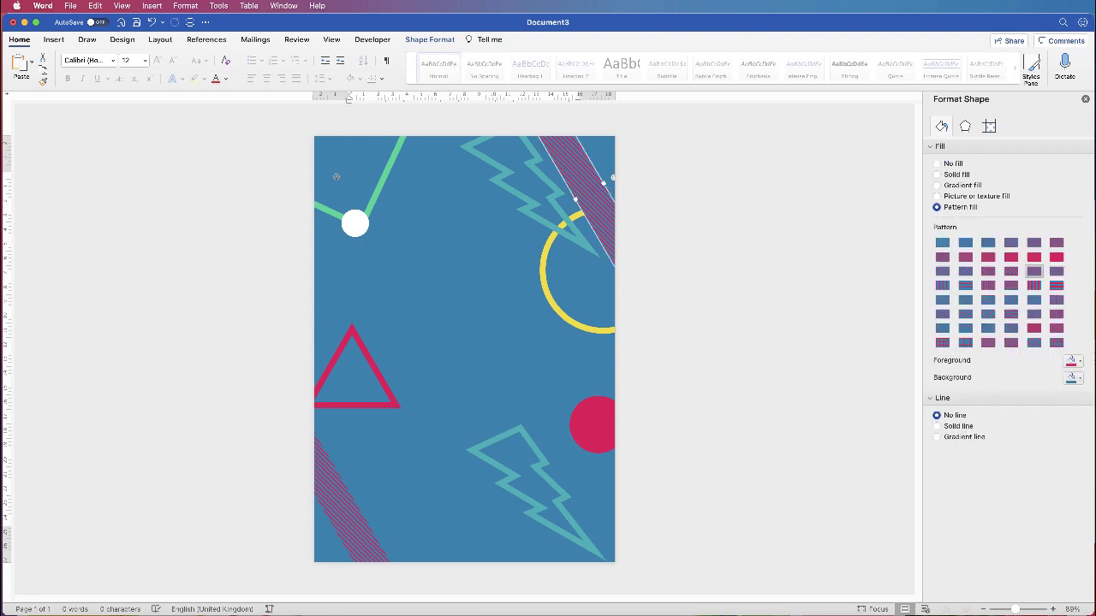
left_click_drag(376, 405, 481, 558)
- Place a copy of the green square over the left triangle and copies of the yellow circle at the left edge and lower-right corner
left_click_drag(375, 189, 413, 454)
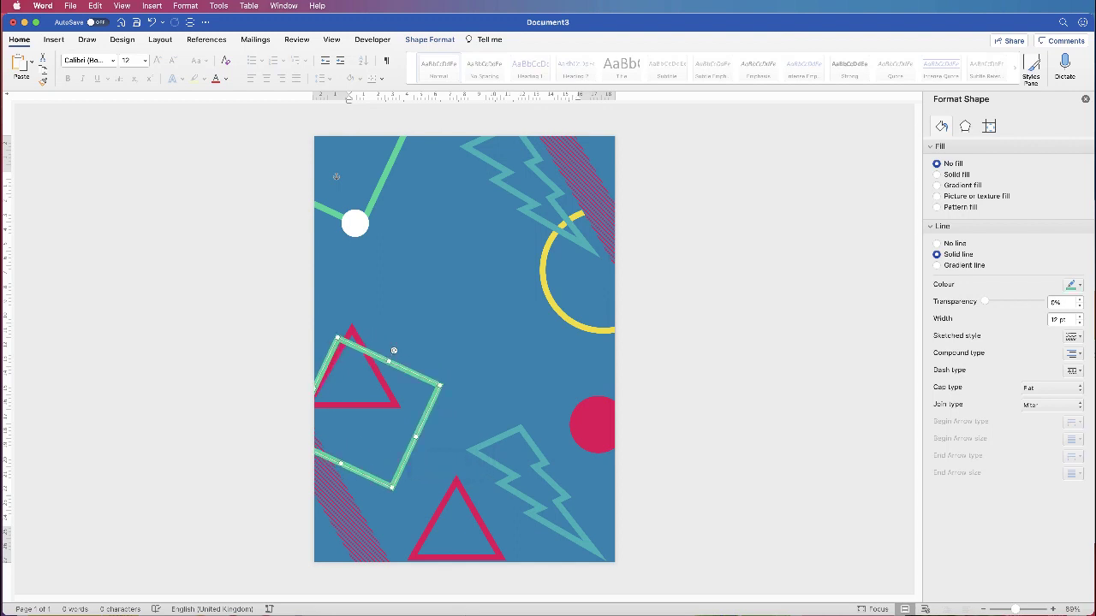
left_click_drag(593, 328, 327, 343)
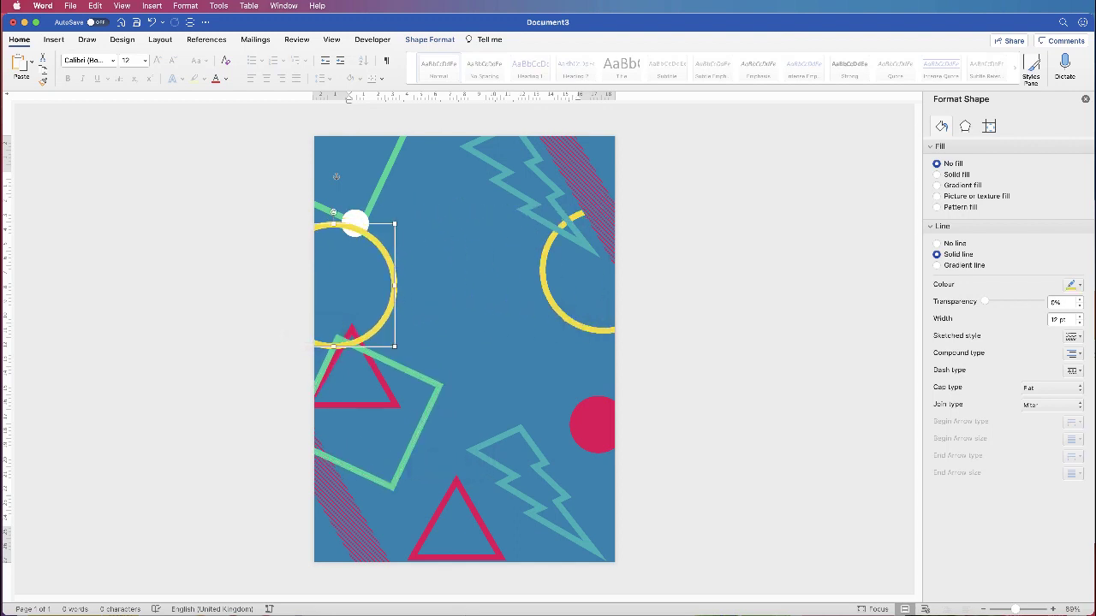
left_click_drag(393, 291, 651, 522)
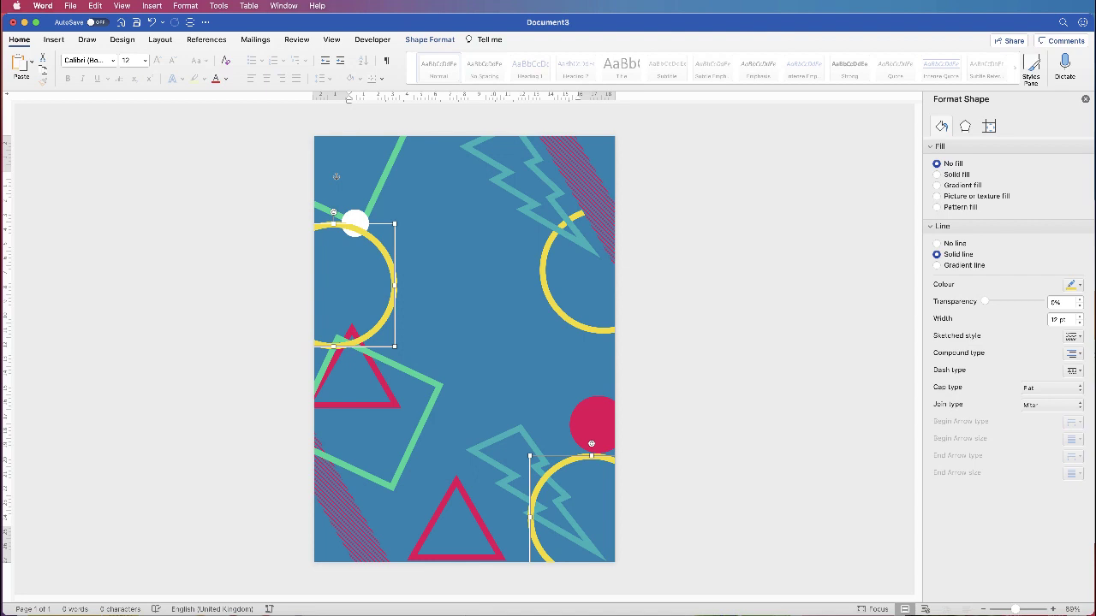
- Move the outlined green square down to the page's lower-left edge and give it a solid green fill
left_click_drag(402, 376, 360, 435)
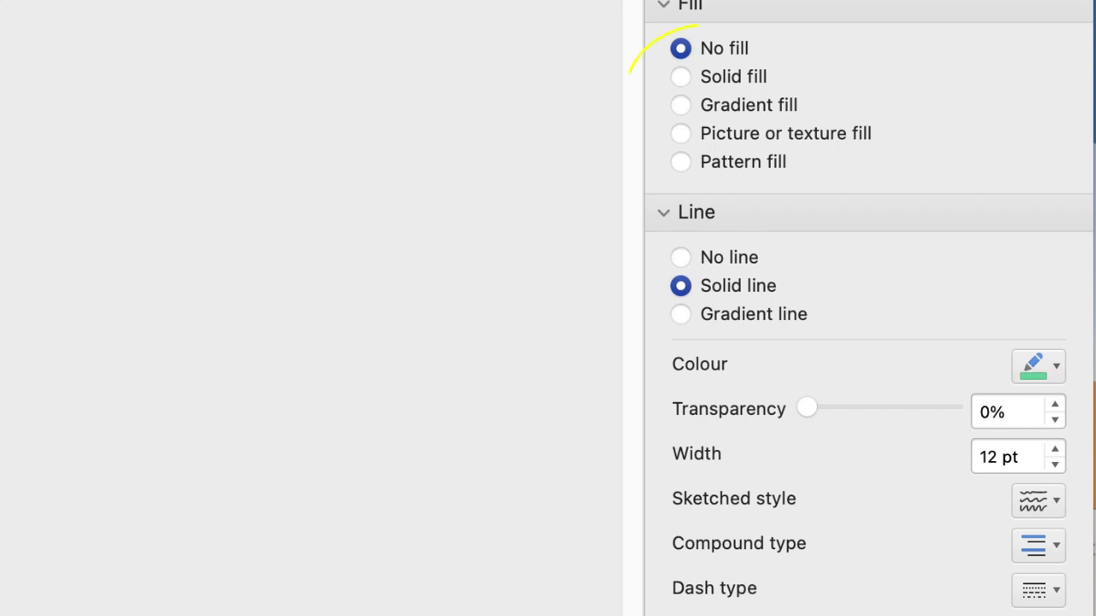
left_click(936, 175)
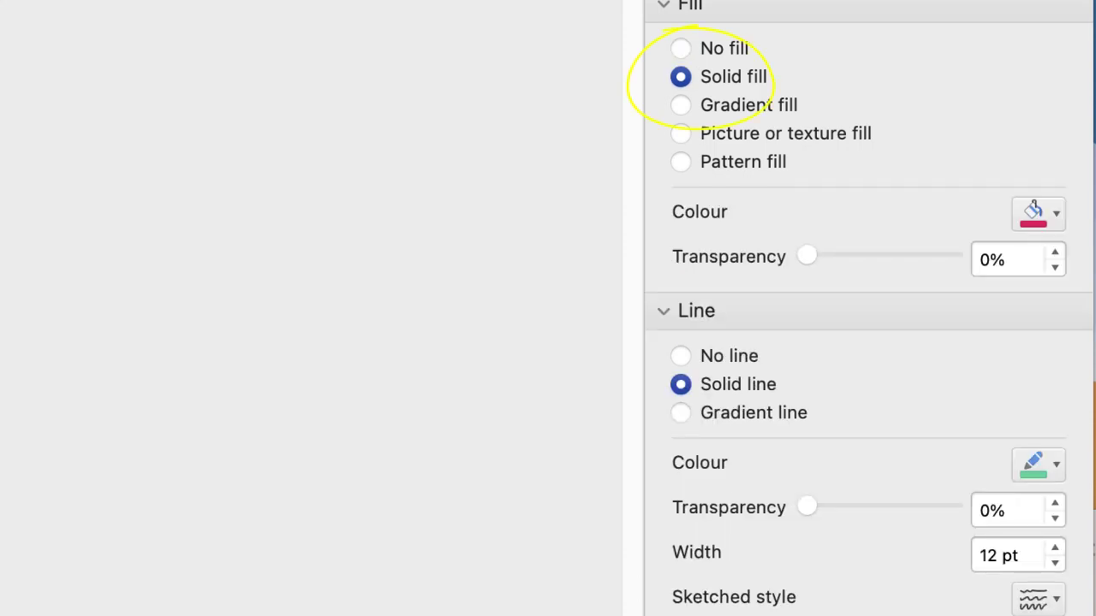
left_click(1033, 213)
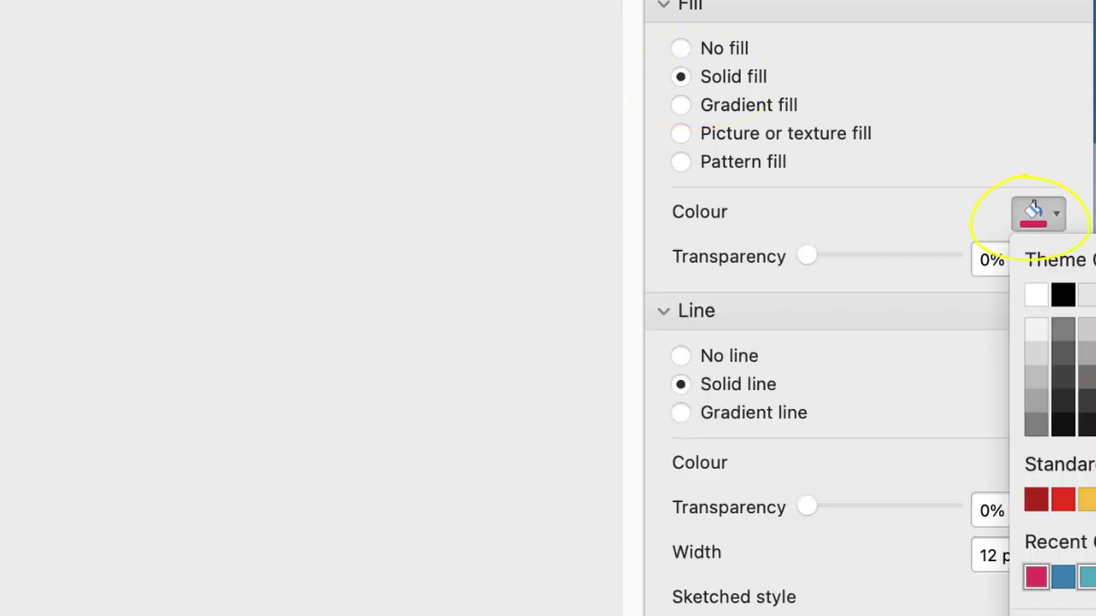
key("Escape")
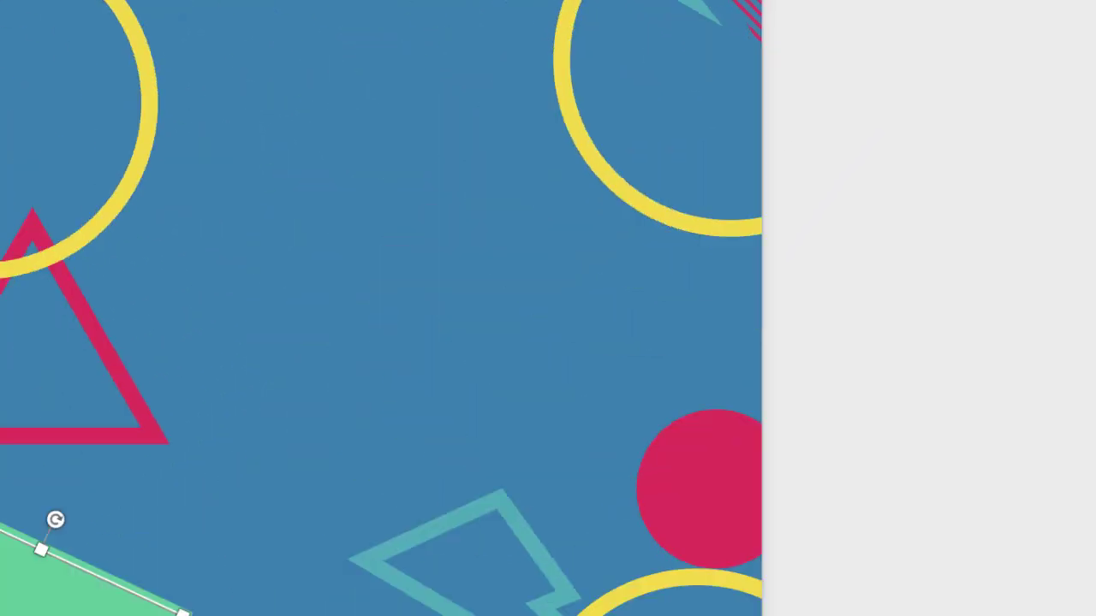
left_click_drag(445, 146, 306, 297)
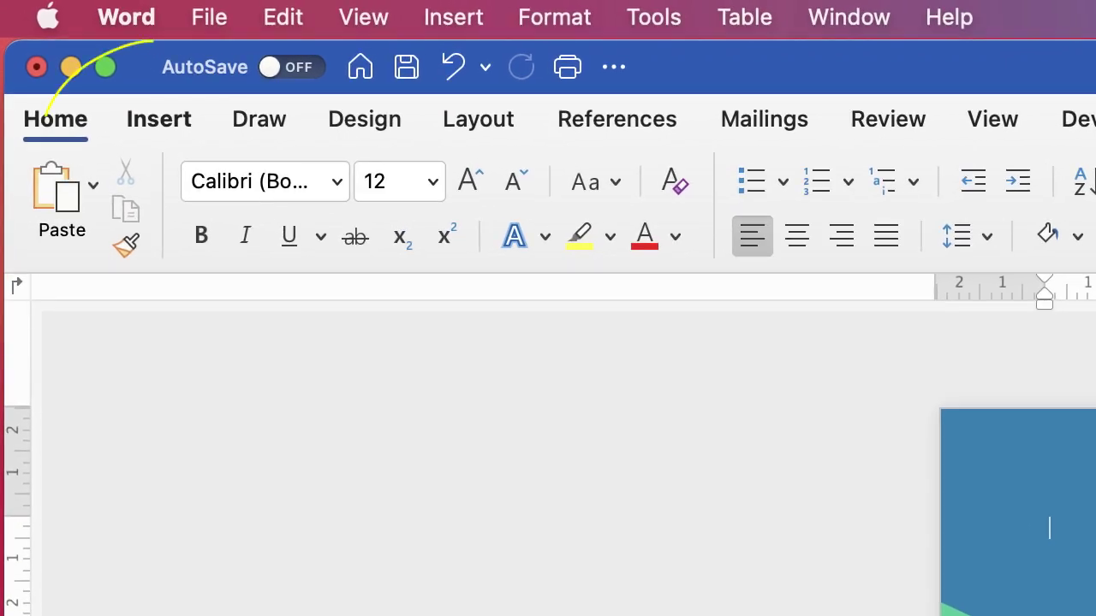
- Draw a horizontal text box about 8 cm wide in the empty middle of the page
left_click(53, 40)
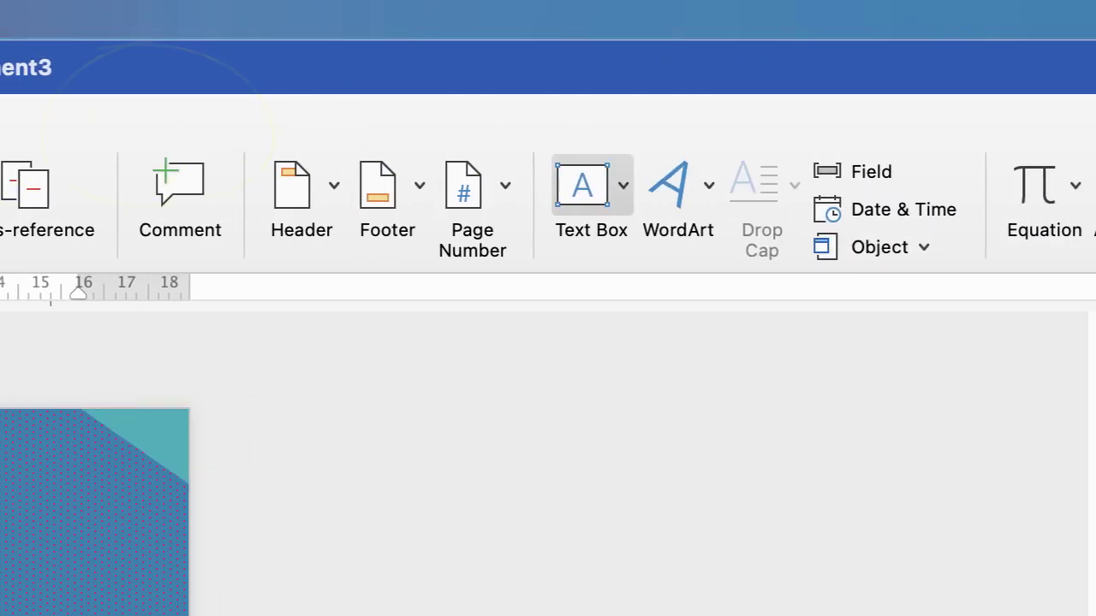
left_click(608, 186)
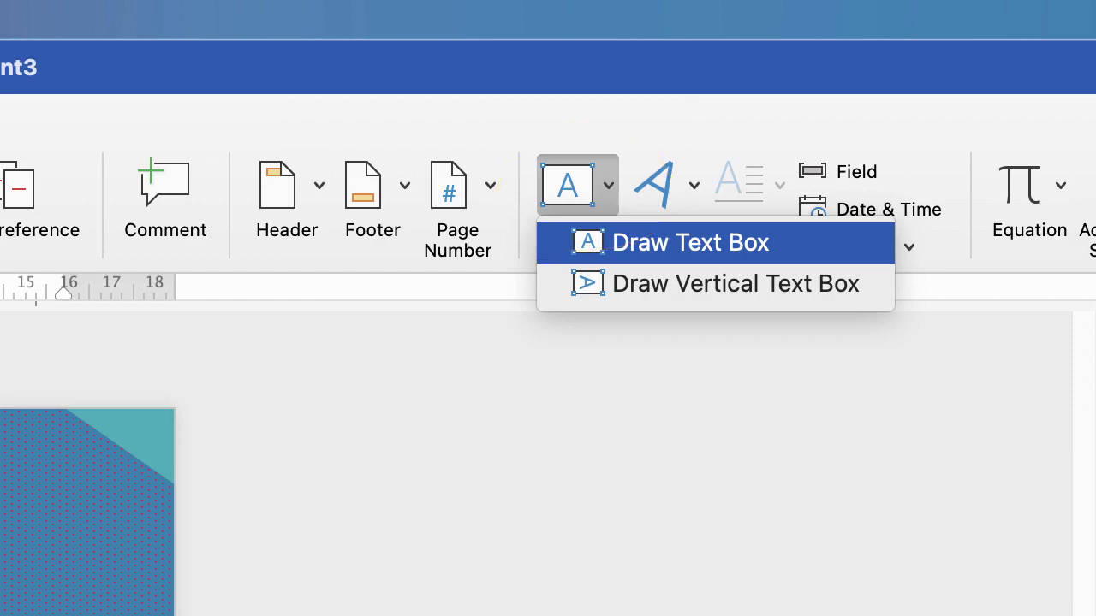
left_click(651, 243)
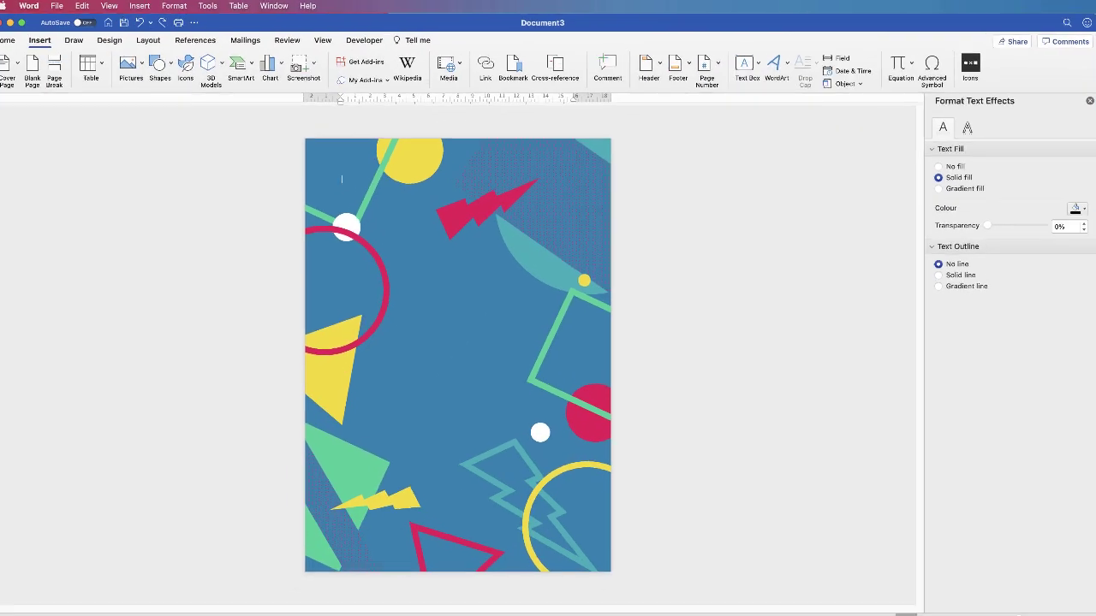
left_click_drag(409, 262, 525, 423)
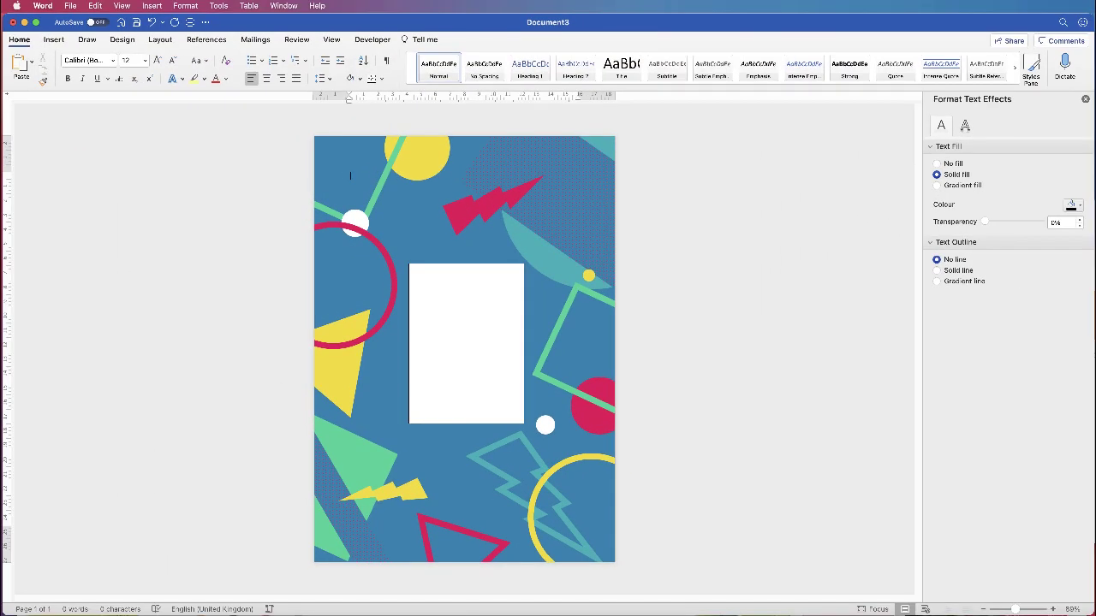
- Remove the fill and the outline of the text box in the middle of the page
left_click(466, 342)
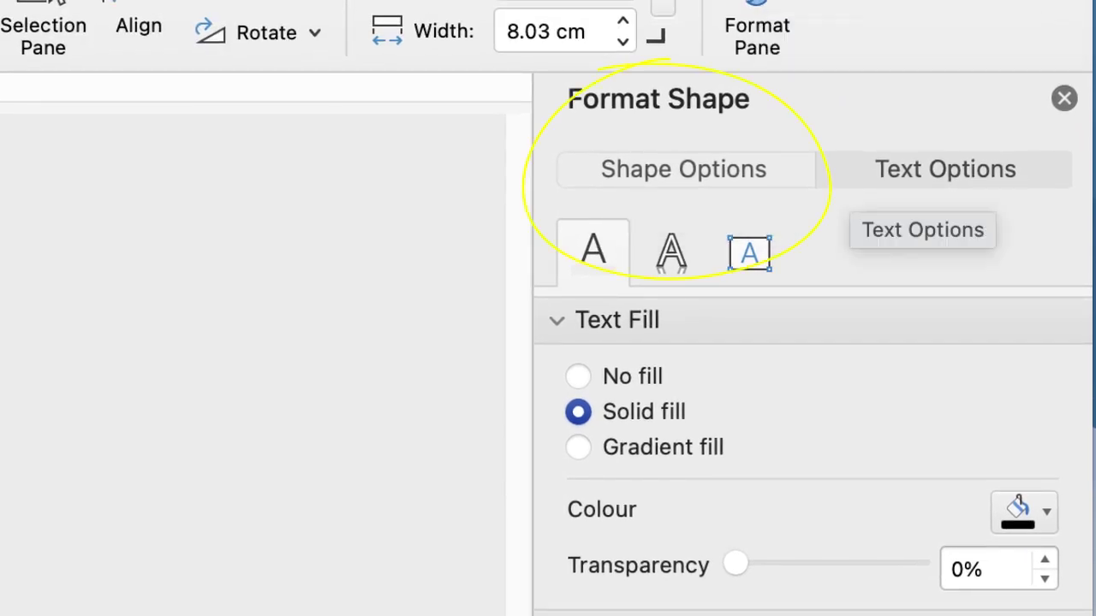
left_click(683, 169)
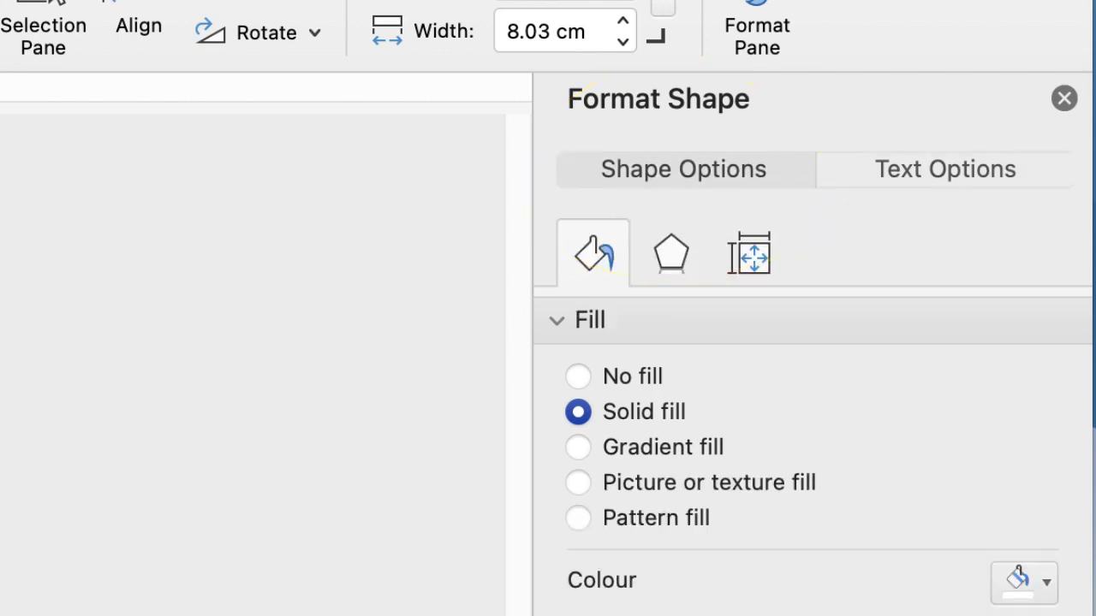
left_click(578, 377)
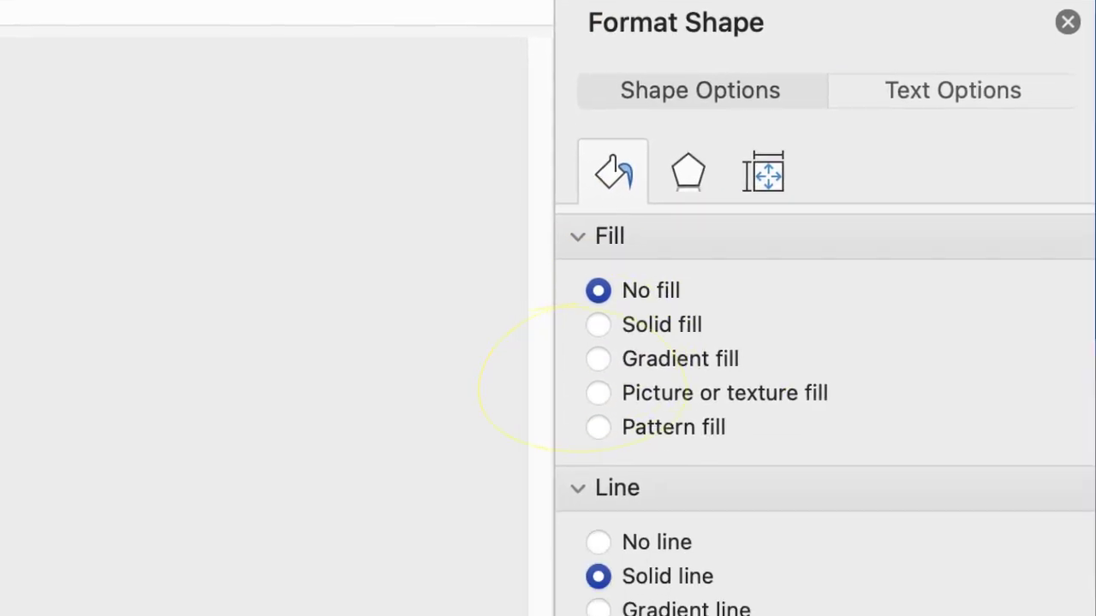
left_click(641, 341)
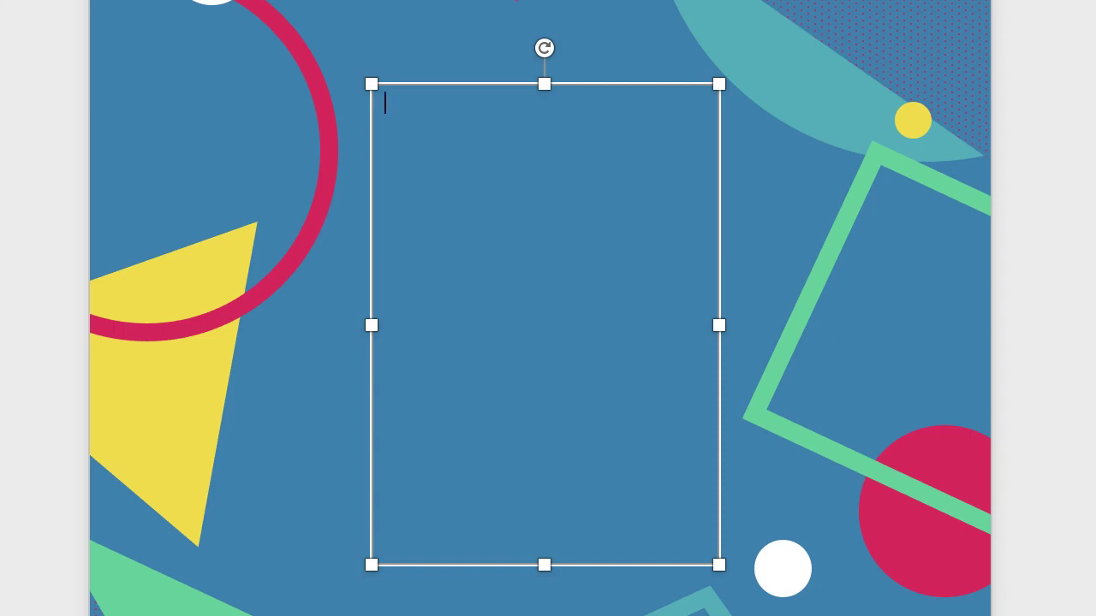
- Enter the title SUMMER NIGHT FESTIVAL on two lines and, after a blank line, the date JULY 25TH 2021
type("SUMMER NIGHT")
key("Return")
type("FESTIVAL")
key("Return")
key("Return")
type("JULY 25TH 2021")
key("Return")
key("Return")
- Add the venue MEADOW CASTLE FARM and the time 6PM – 11PM on separate lines, followed by a blank line
type("MEA")
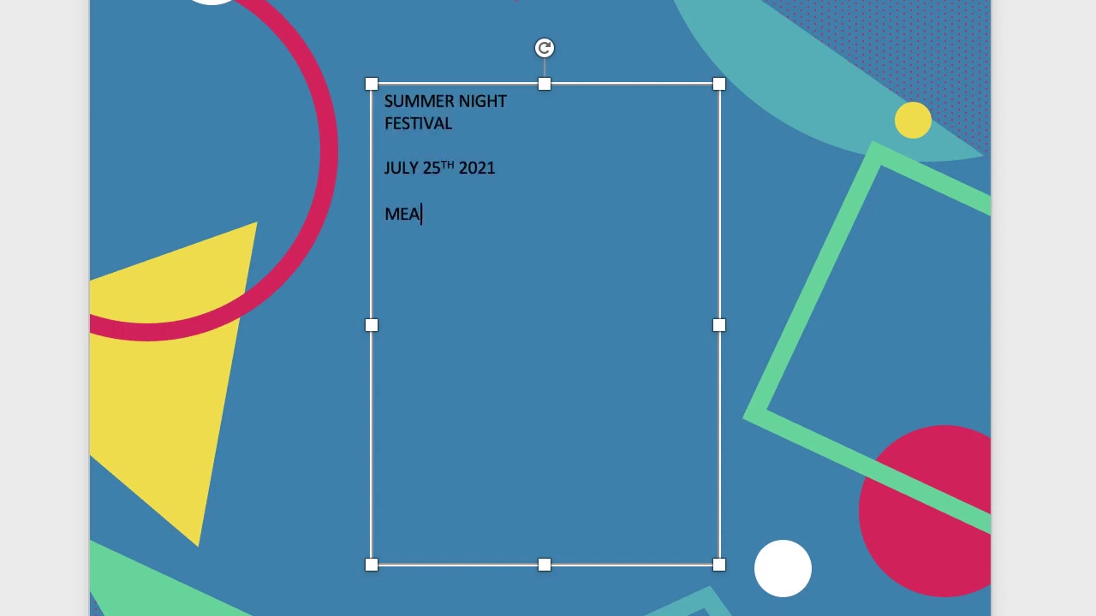
type("DOW CASTLE FARM")
key("Return")
type("6PM - 11PM")
key("Return")
key("Return")
type("£45 PER PERSON")
key("Return")
type("TICKETS AVAILANL")
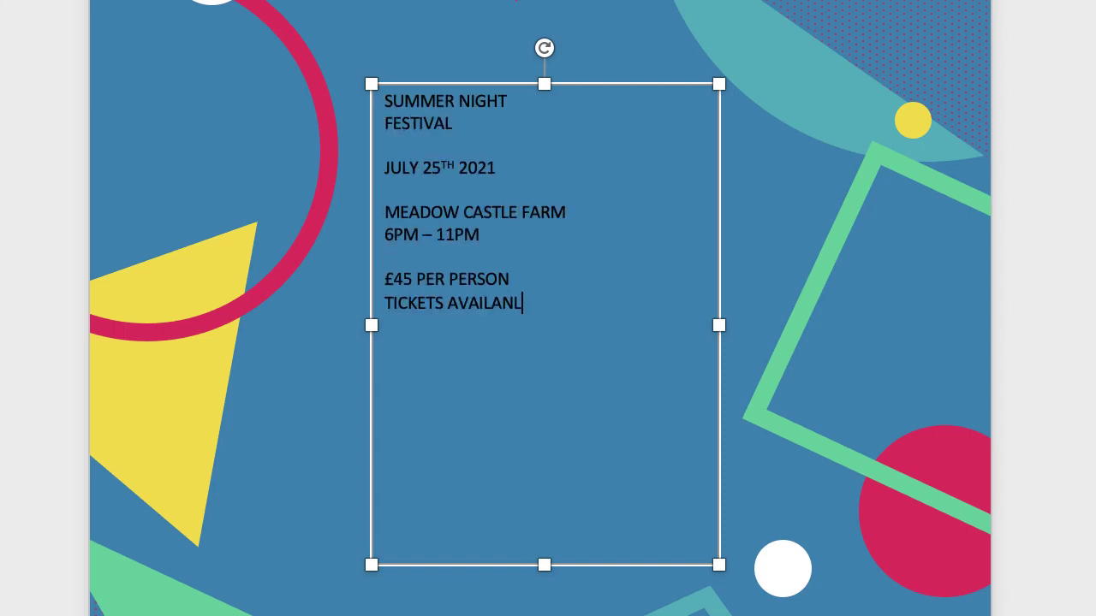
key("BackSpace")
key("BackSpace")
type("BLE ONLILNE AT")
key("Return")
key("Return")
type("www.meadowcastle.com")
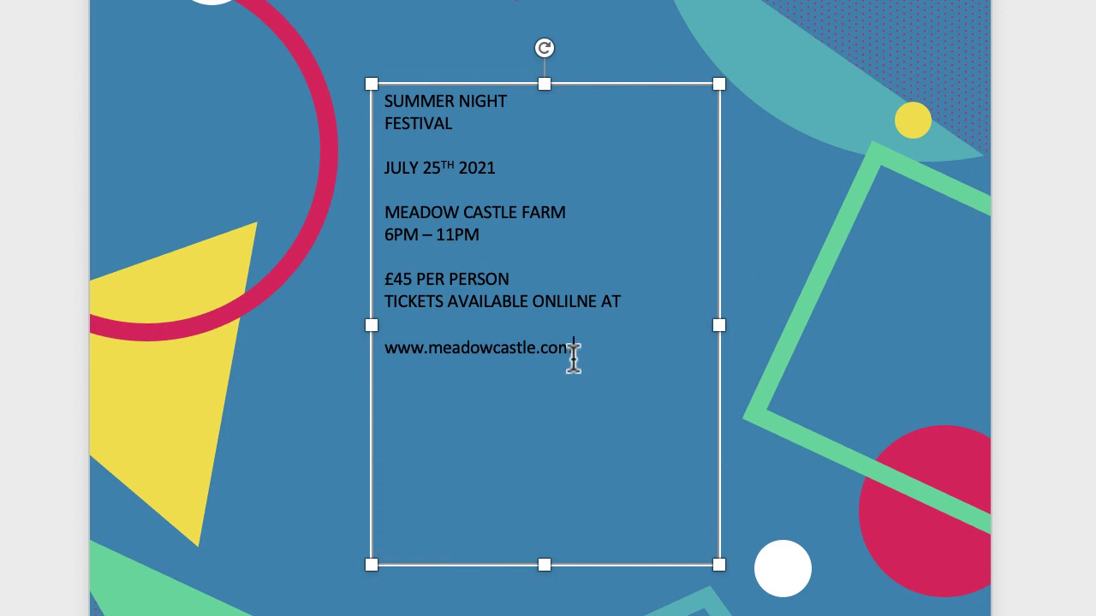
- Centre all the text in the text box and colour it white
key("super+a")
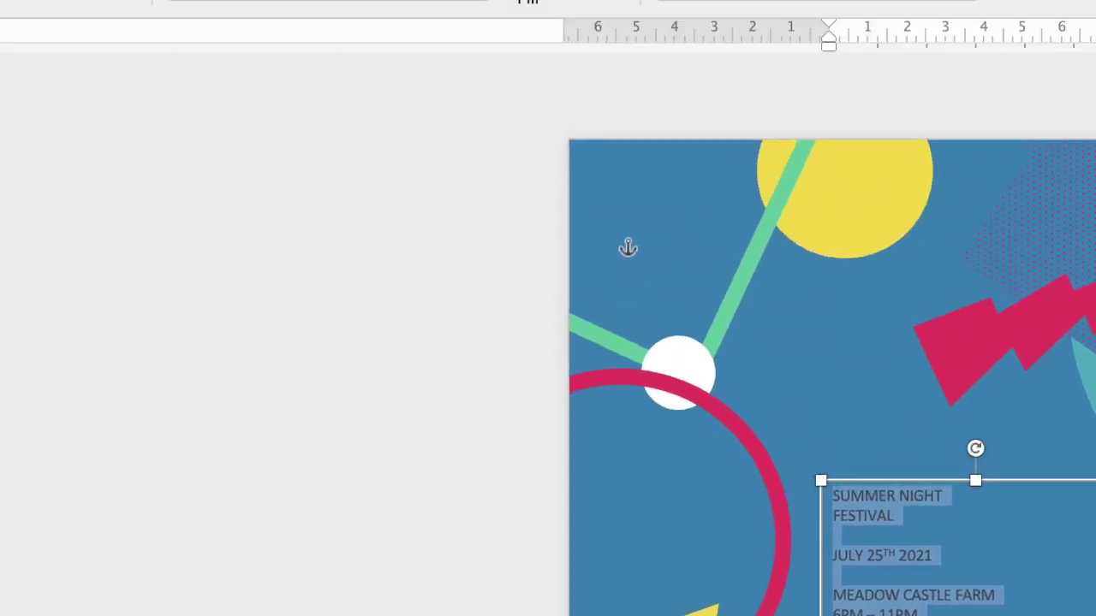
left_click(53, 107)
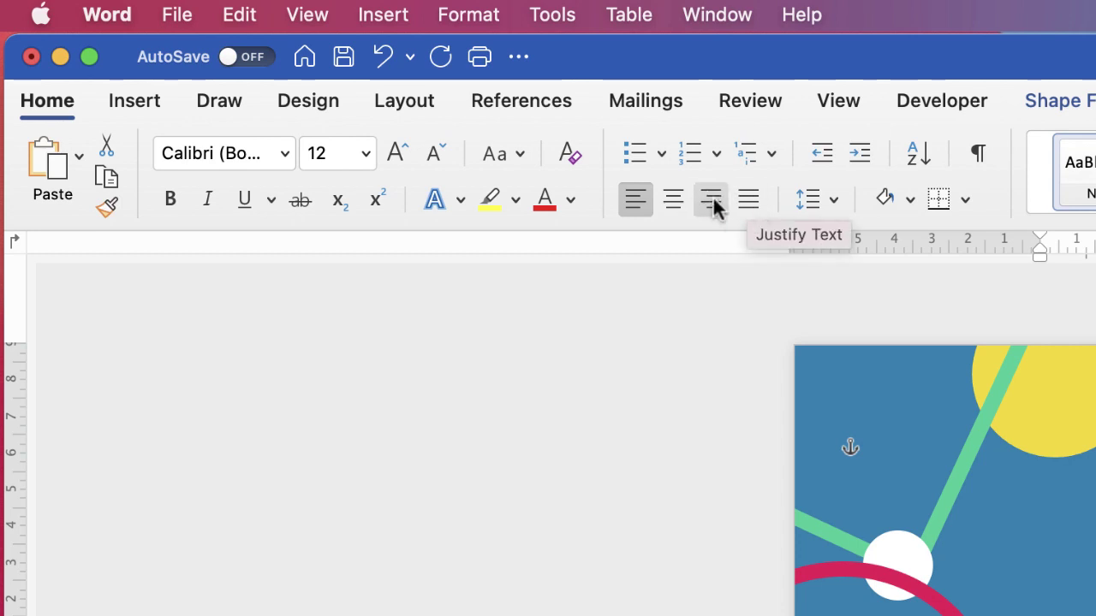
left_click(674, 210)
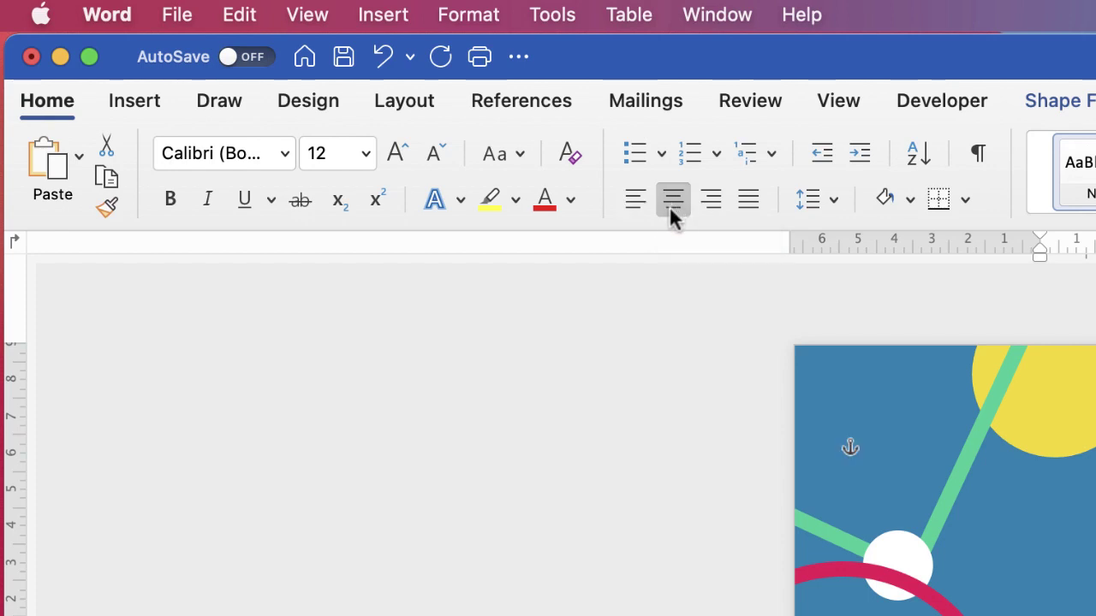
left_click(571, 198)
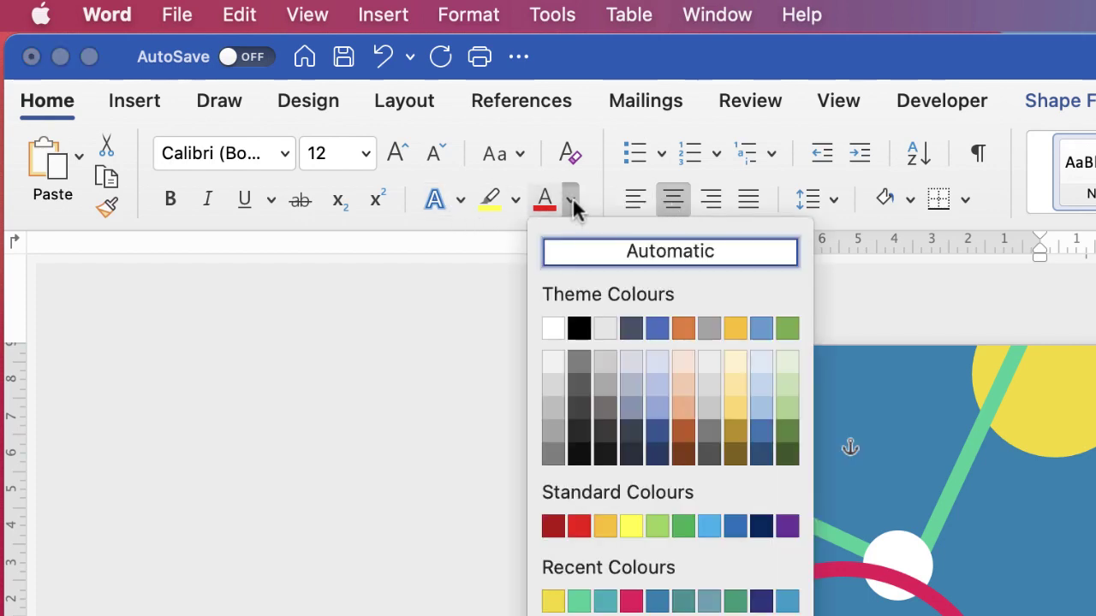
left_click(552, 328)
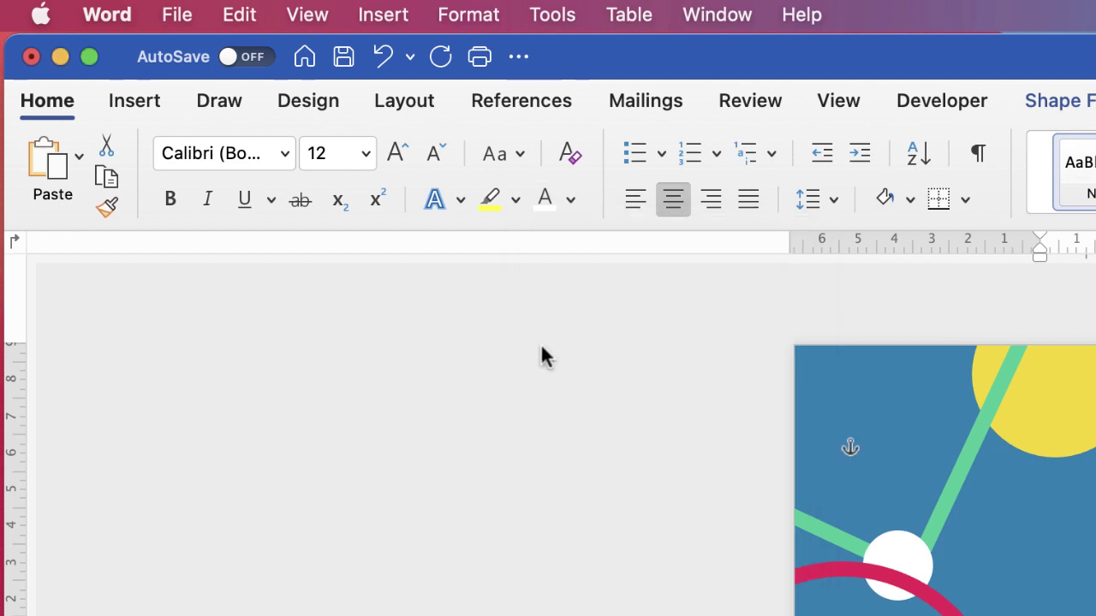
- Increase the font size of all the text in the box to 18 and deselect the box
left_click(395, 154)
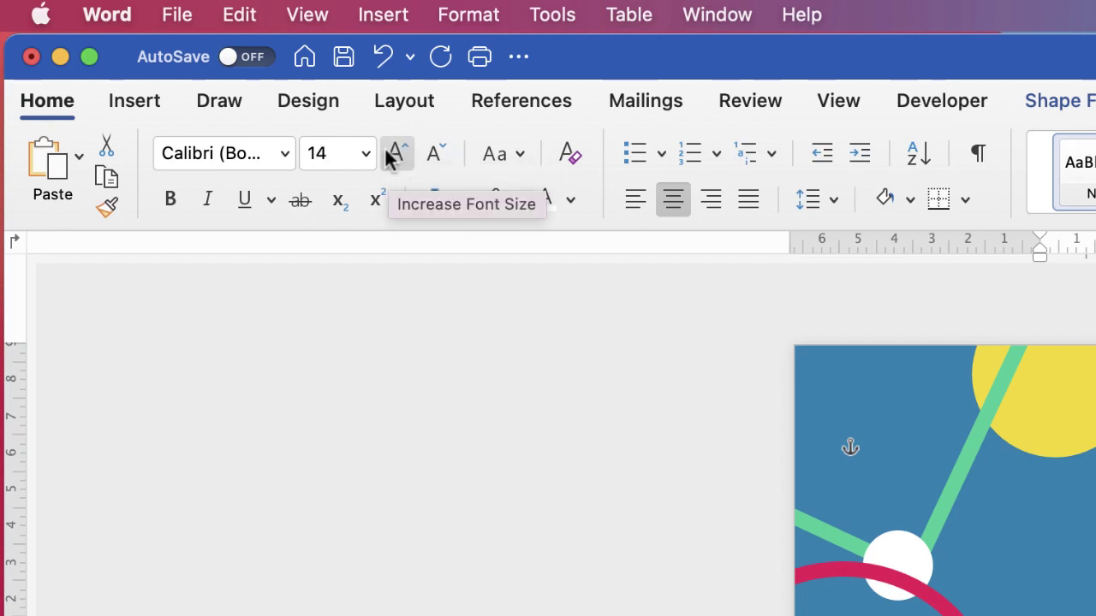
left_click(396, 155)
left_click(395, 154)
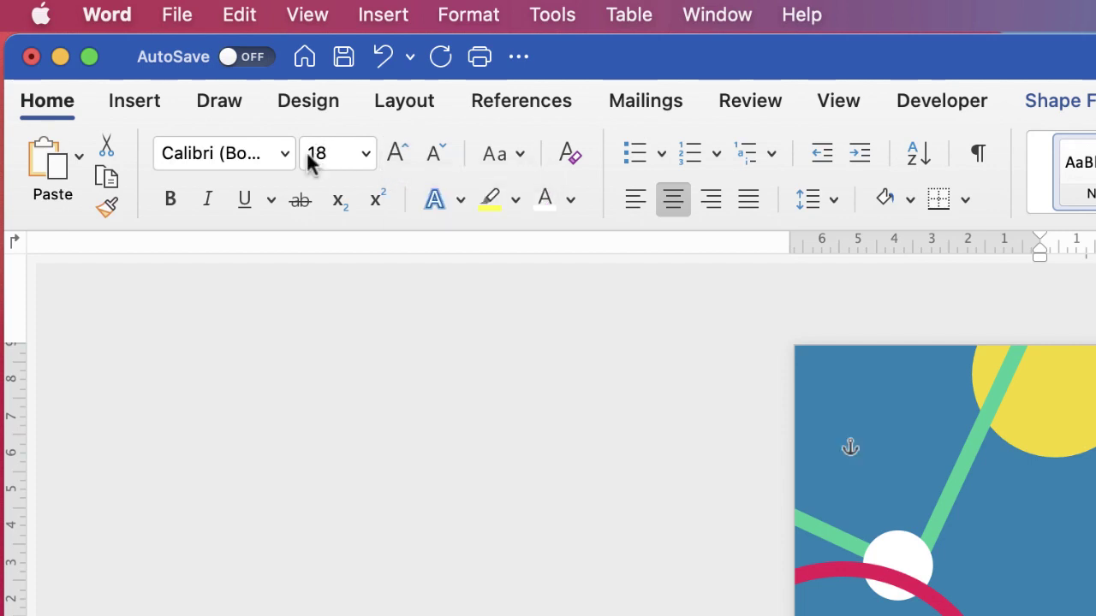
left_click(365, 154)
left_click(371, 156)
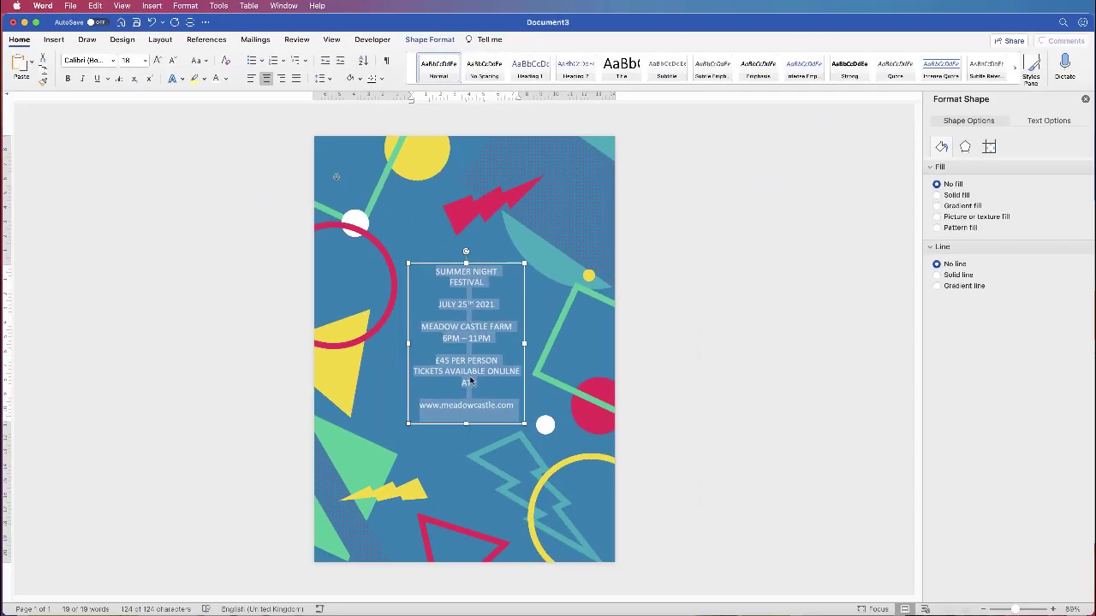
left_click(472, 374)
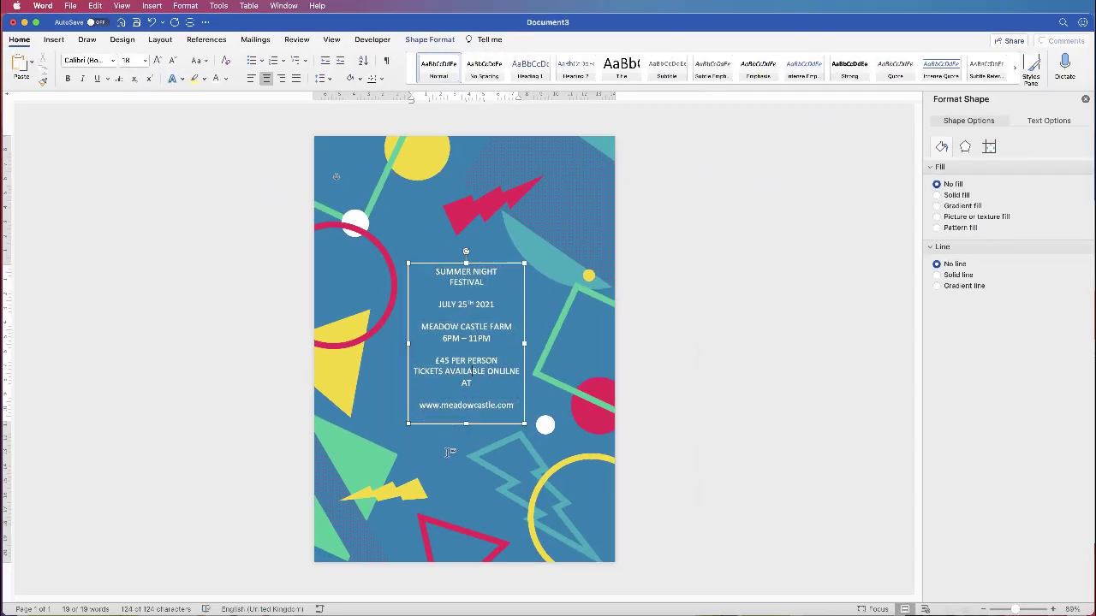
left_click(454, 464)
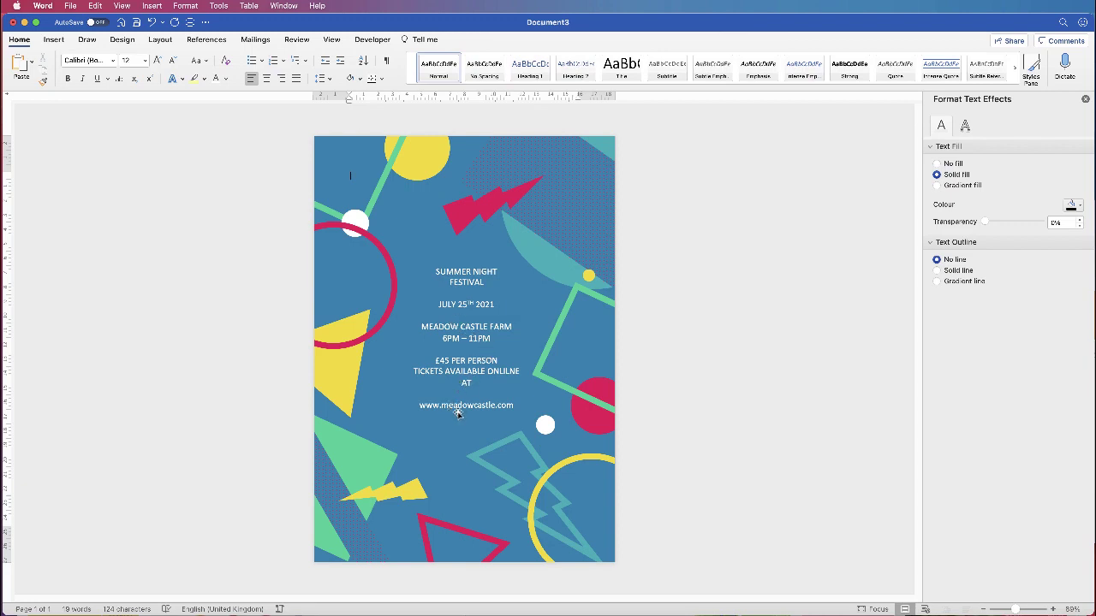
- Increase the font size of the title SUMMER NIGHT FESTIVAL to 36
left_click(458, 326)
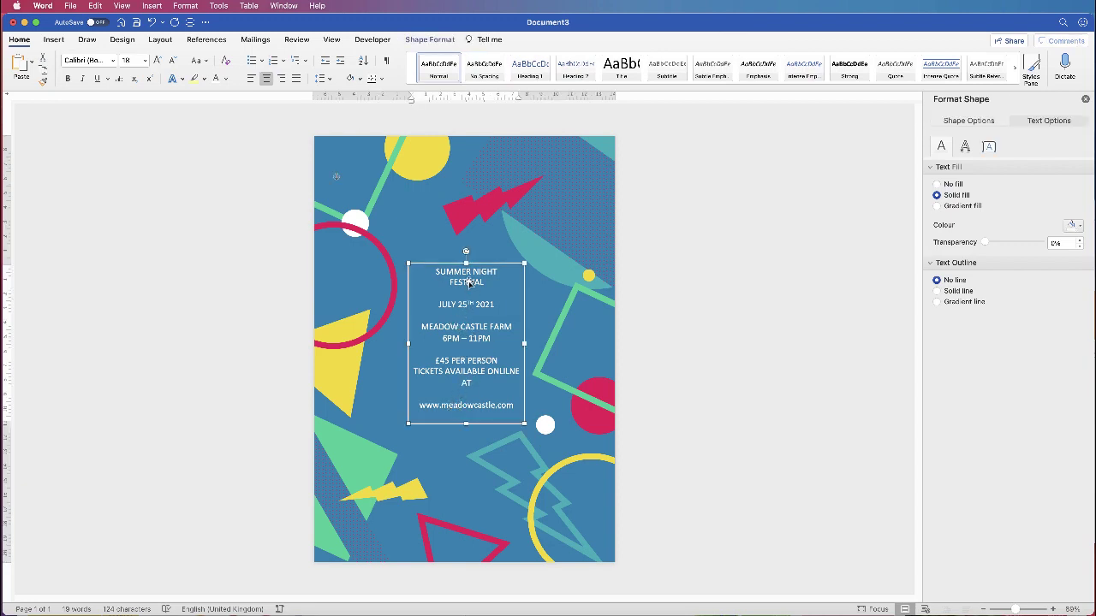
left_click_drag(481, 283, 437, 274)
left_click(157, 62)
left_click(157, 62)
left_click(157, 61)
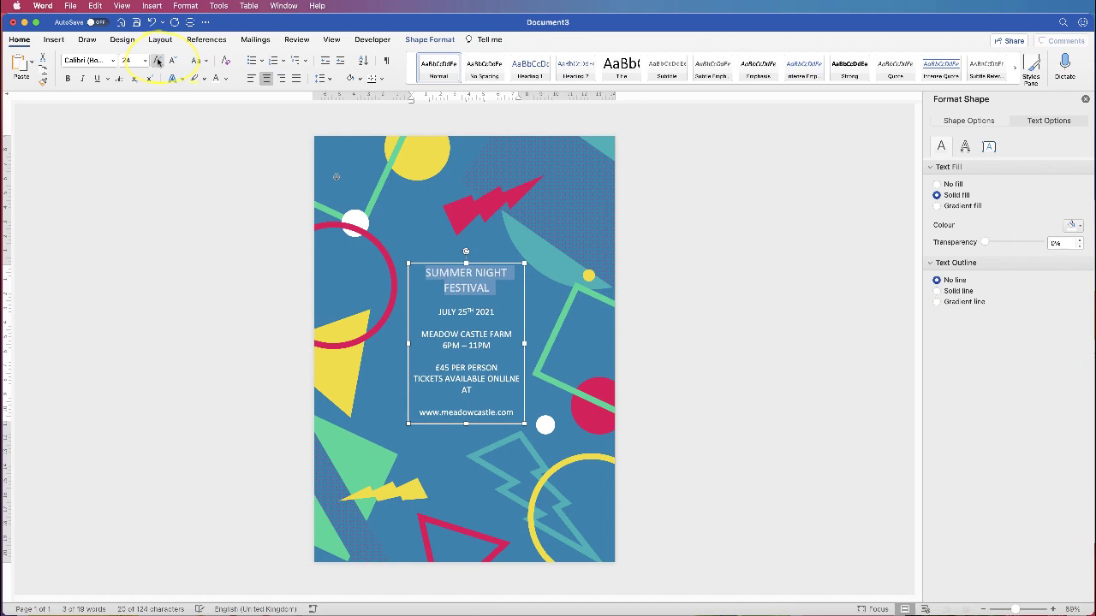
left_click(157, 62)
left_click(156, 61)
left_click(157, 62)
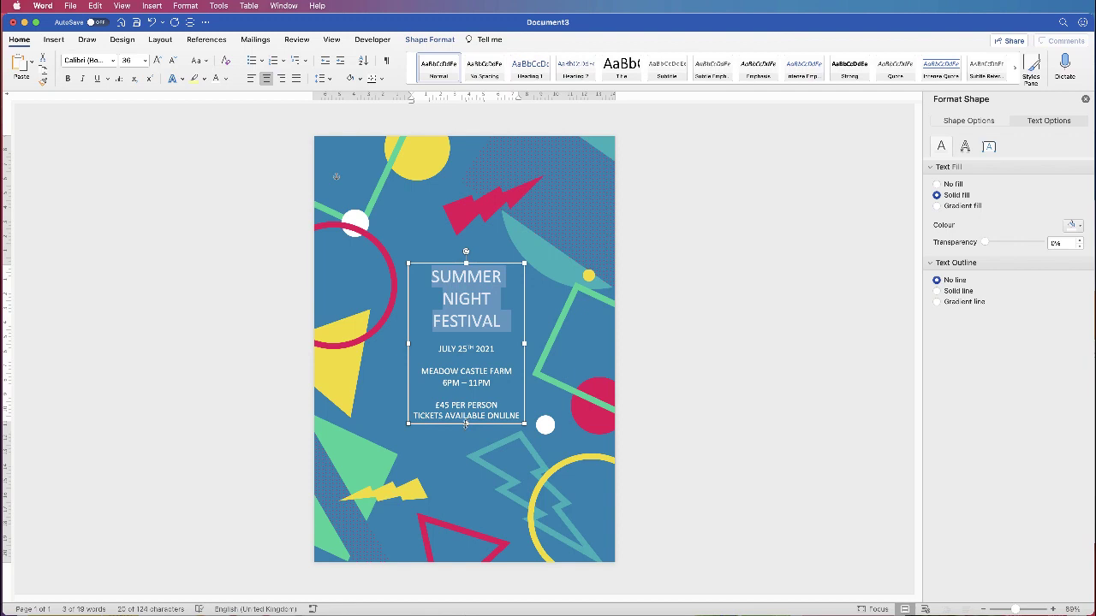
- Enlarge the text box to about 12.7 cm high and widen it on both sides so SUMMER NIGHT fits on one line
left_click(520, 415)
key("Return")
type("AT")
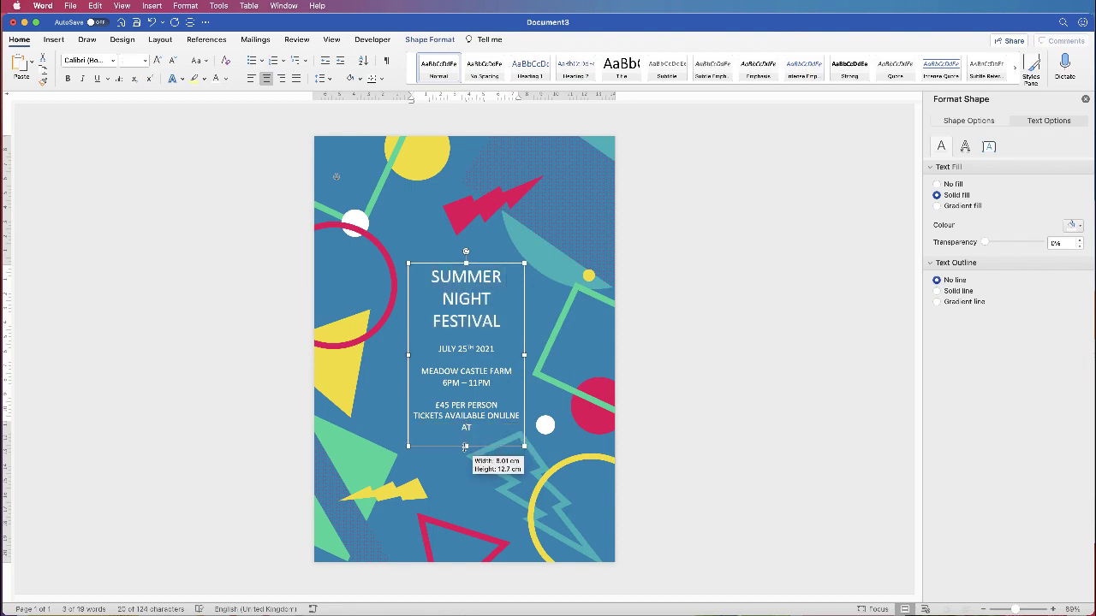
left_click_drag(408, 355, 387, 353)
left_click_drag(524, 354, 542, 356)
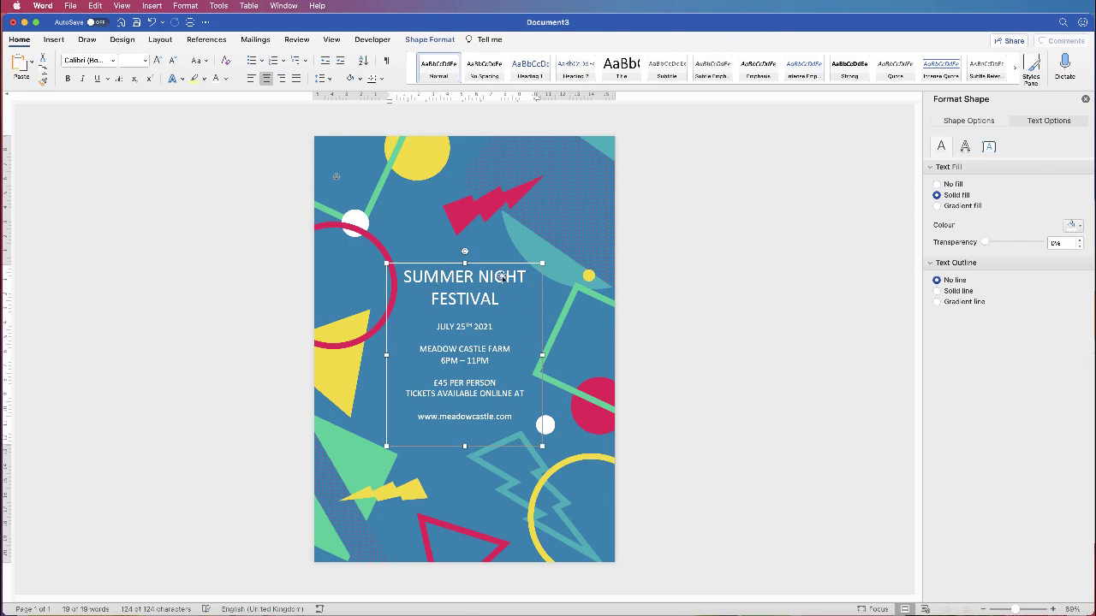
- Insert a blank line after £45 PER PERSON and remove the blank line above the web address
left_click(469, 326)
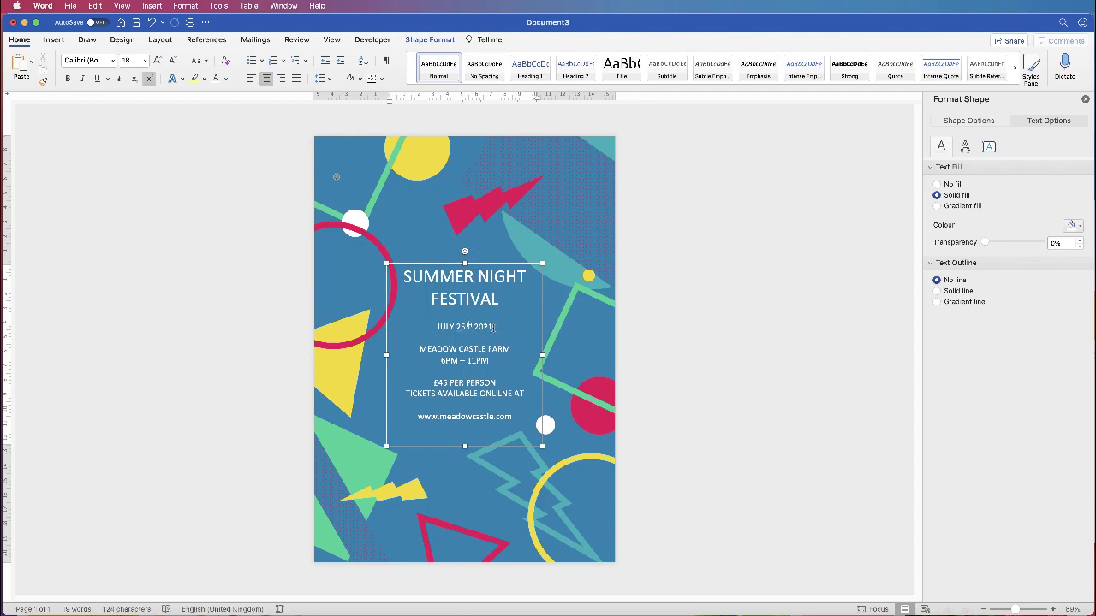
left_click(496, 383)
key("Return")
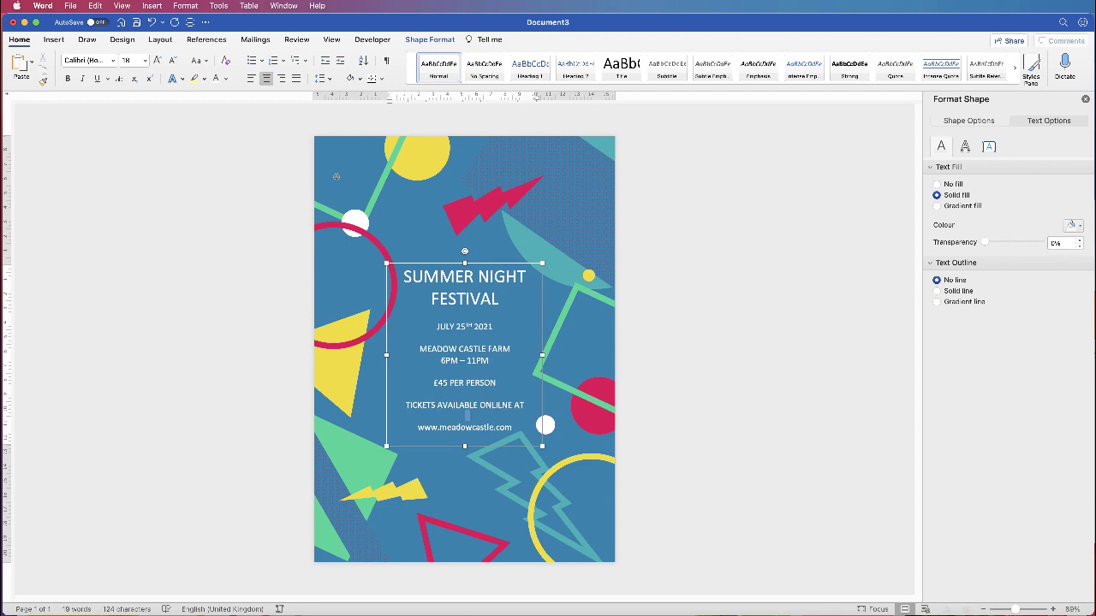
key("BackSpace")
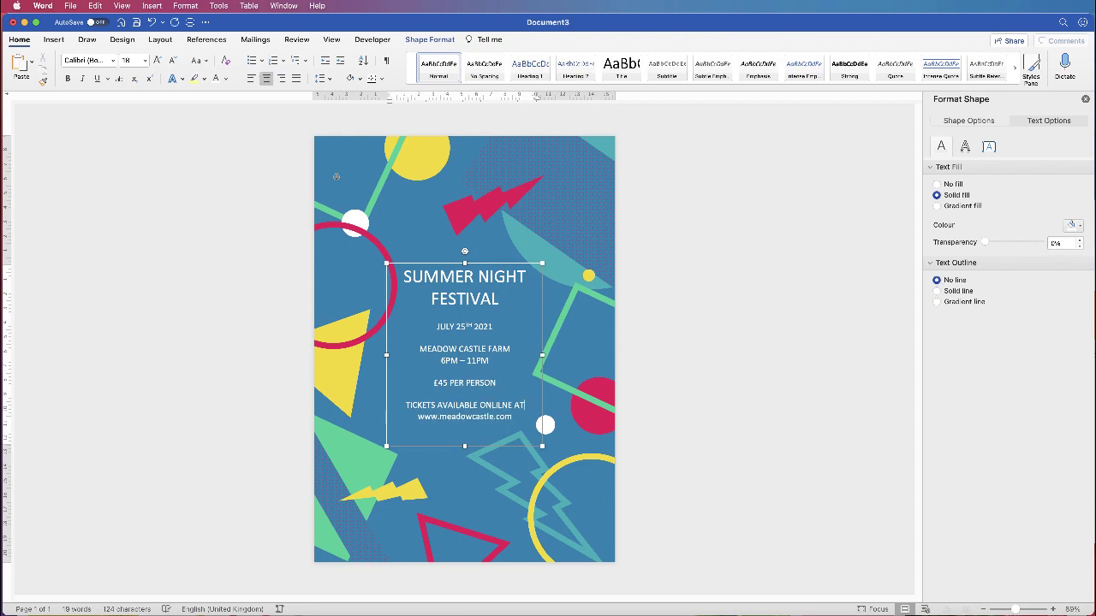
- Increase the font size of the venue line MEADOW CASTLE FARM to 22
left_click_drag(511, 349, 420, 349)
left_click(156, 60)
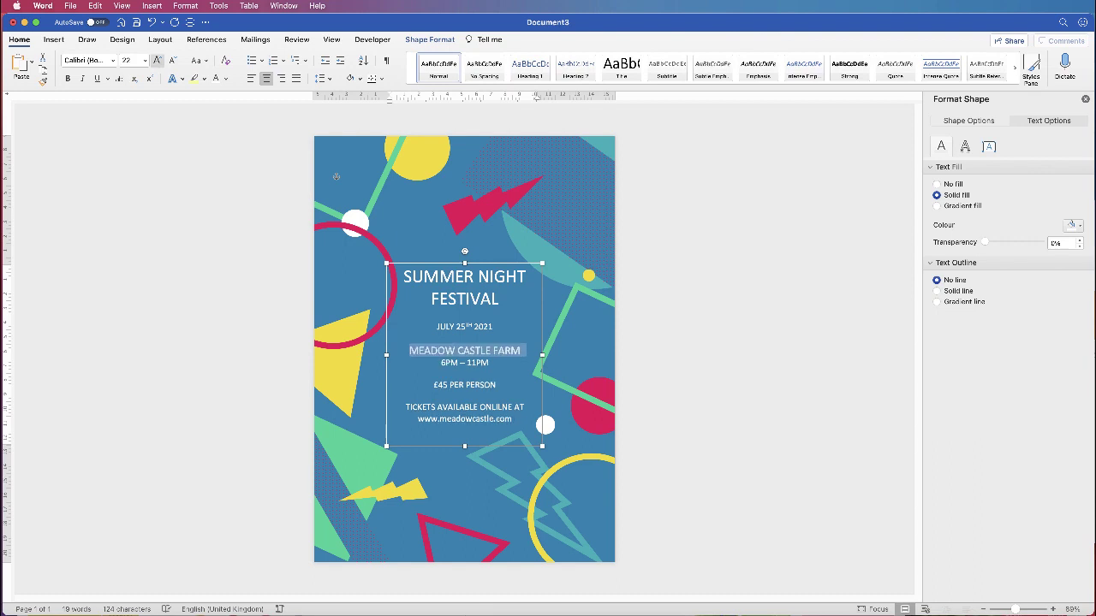
- Increase the font size of the MEADOW CASTLE FARM line to 26 and the JULY 25TH 2021 line to 24
left_click(156, 60)
left_click(157, 60)
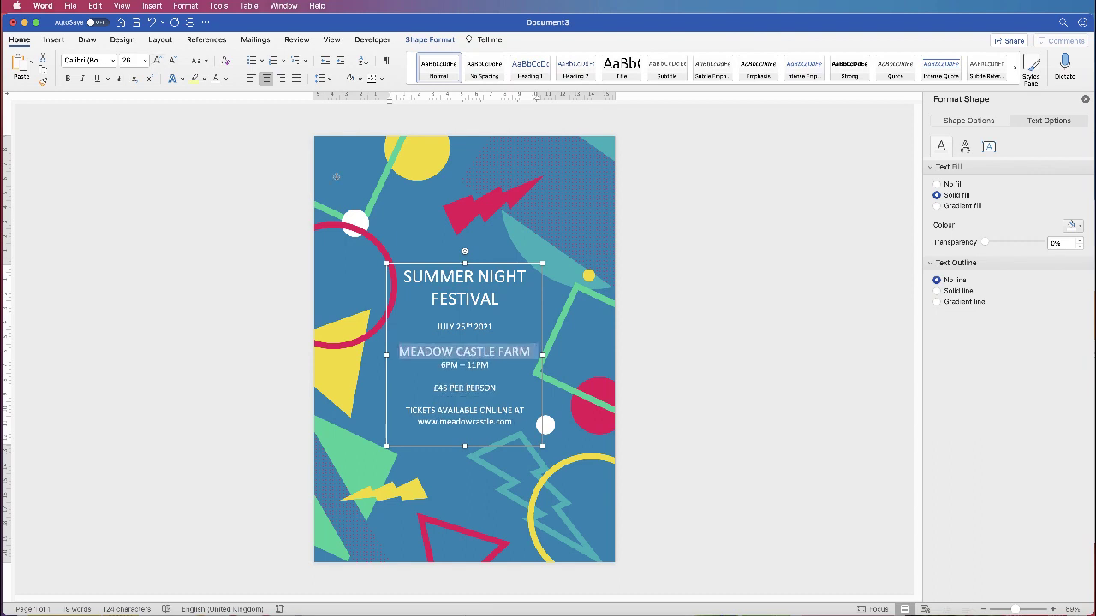
left_click_drag(495, 326, 436, 326)
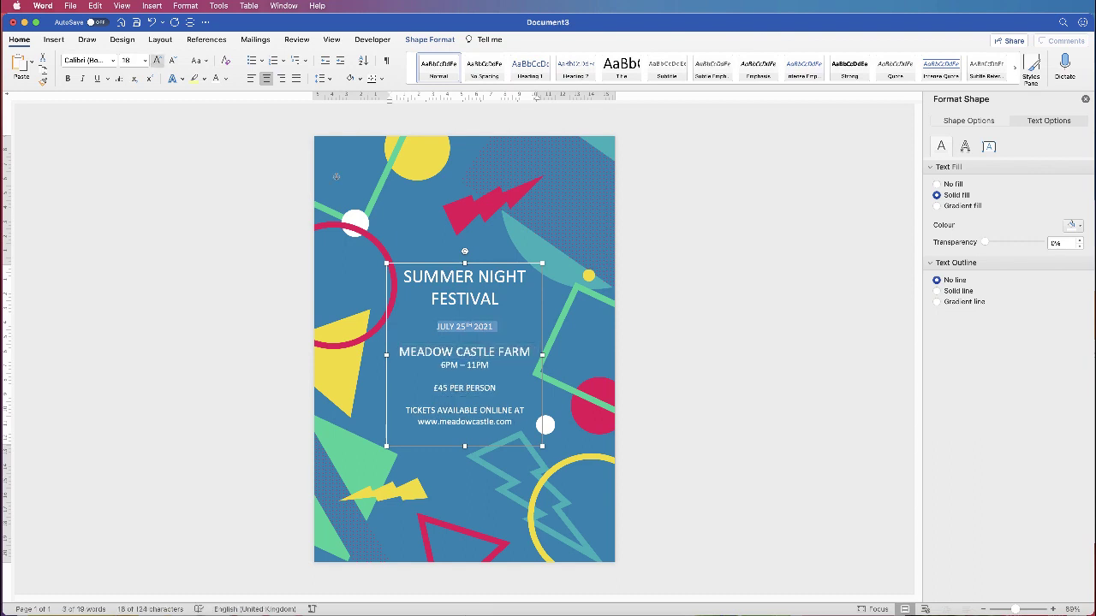
left_click(157, 60)
left_click(157, 59)
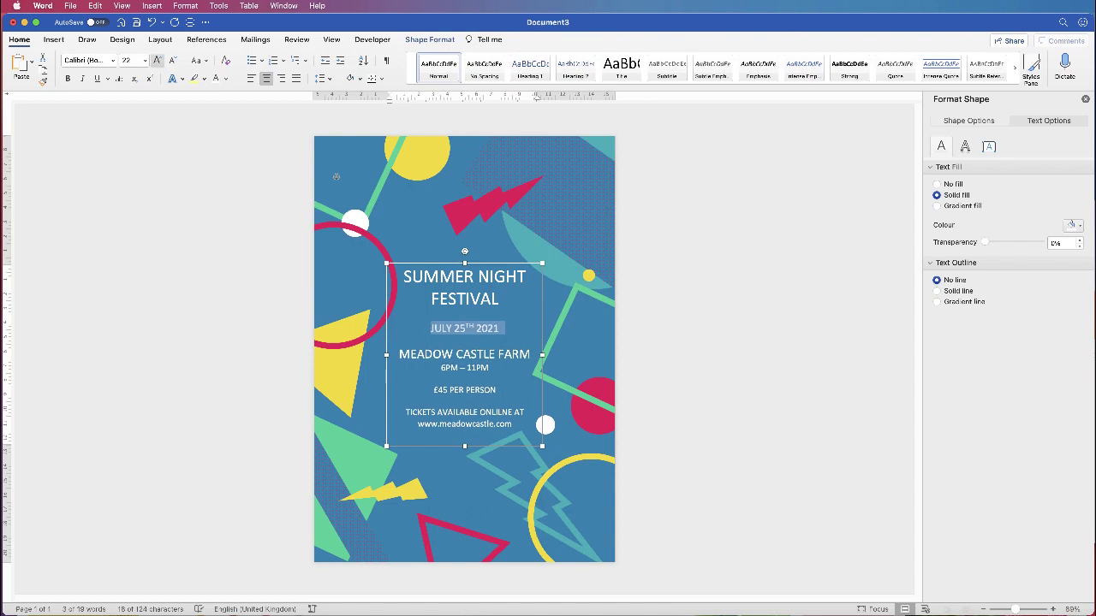
left_click(157, 60)
- Increase the font size of the 6PM – 11PM line to 24
left_click_drag(496, 391, 441, 369)
left_click(449, 392)
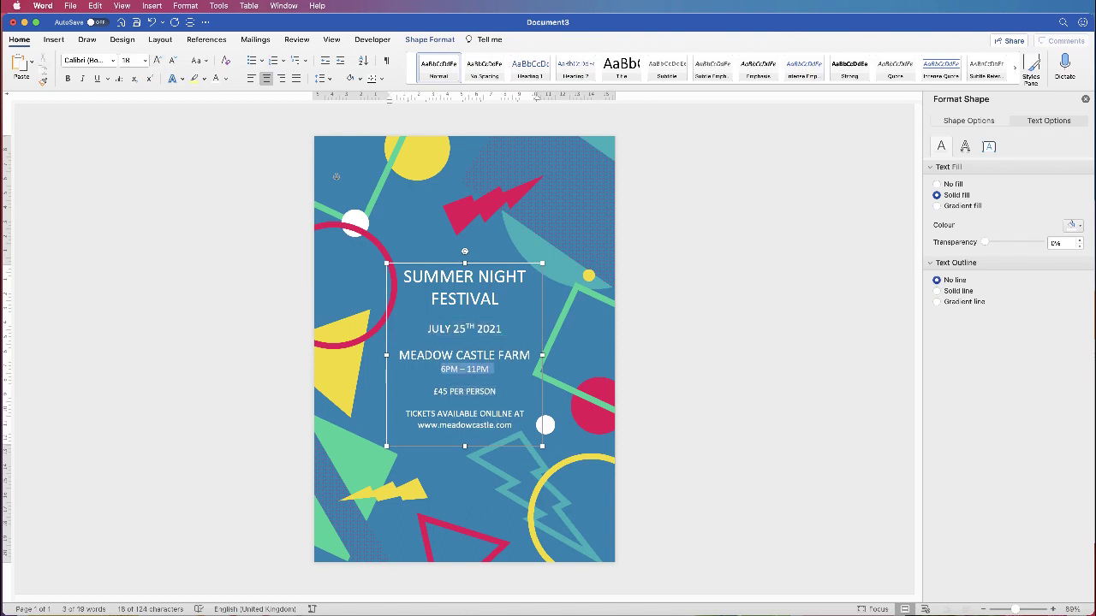
left_click(156, 59)
left_click(156, 60)
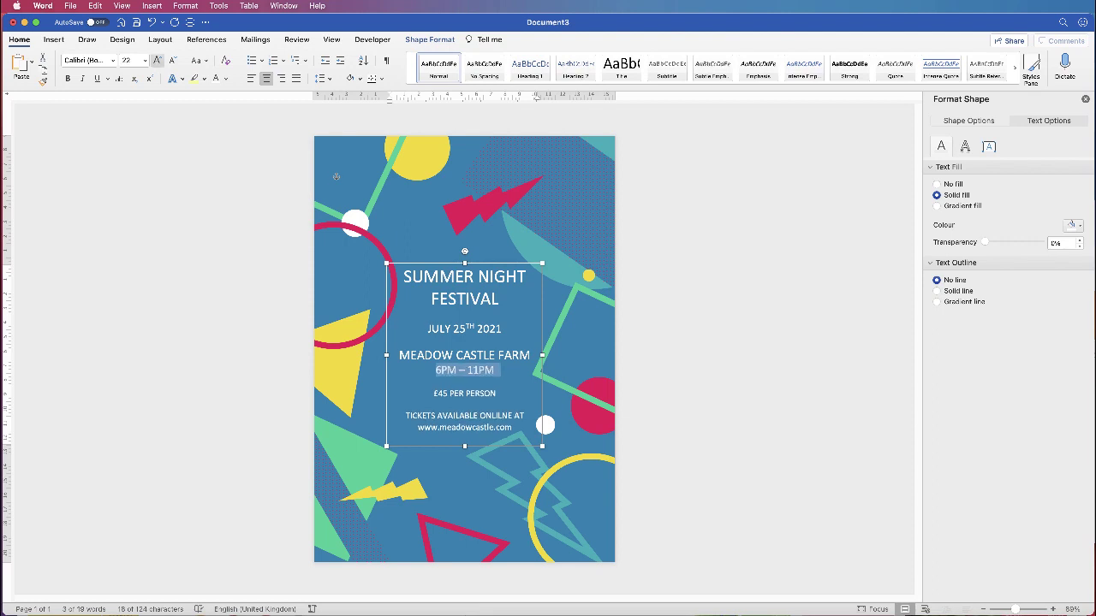
left_click(156, 60)
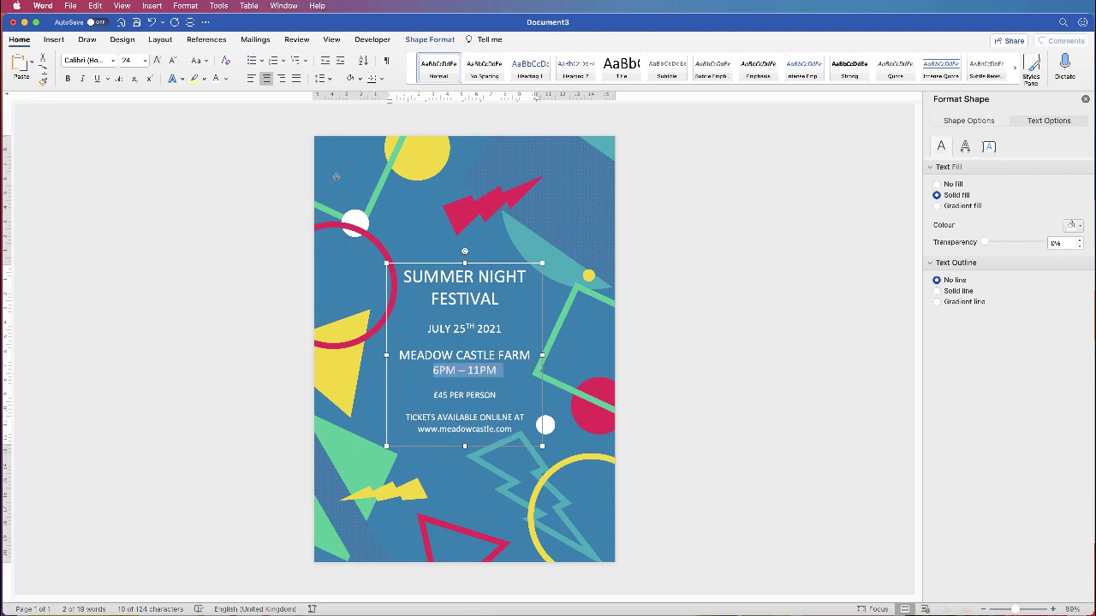
- Change the title SUMMER NIGHT FESTIVAL to the Amatic SC font at size 72
left_click(502, 329)
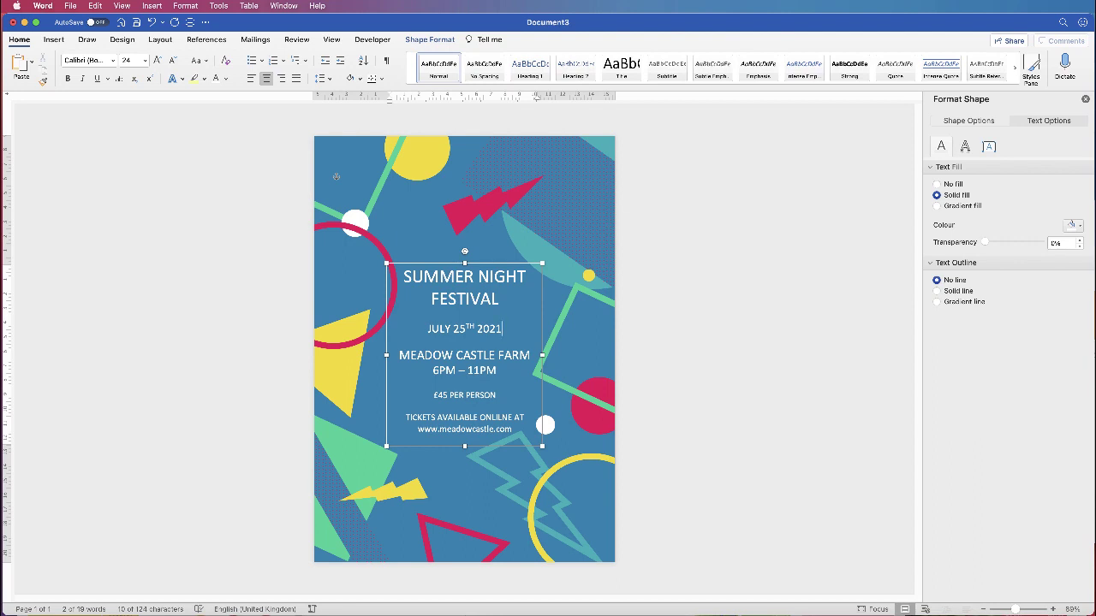
key("Up")
key("shift+Left")
key("shift+Left")
key("shift+Left")
key("shift+Left")
key("shift+Left")
key("shift+Left")
key("shift+Left")
key("shift+Left")
key("shift+Left")
key("shift+Left")
key("shift+Left")
key("shift+Left")
key("shift+Left")
key("shift+Left")
key("shift+Left")
key("shift+Left")
key("shift+Left")
key("shift+Left")
key("shift+Left")
key("shift+Left")
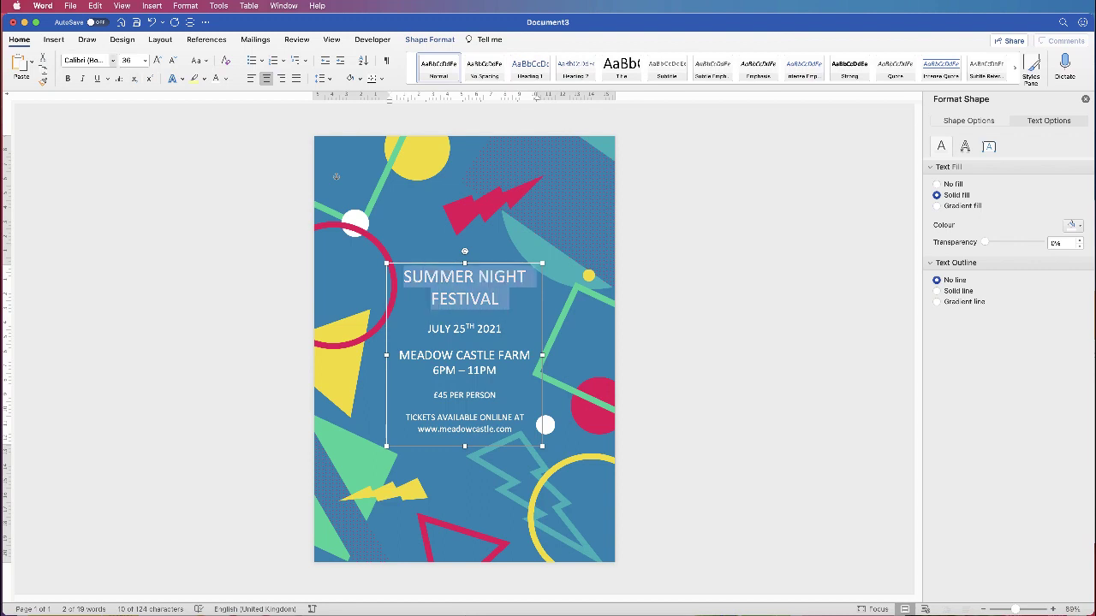
left_click(112, 61)
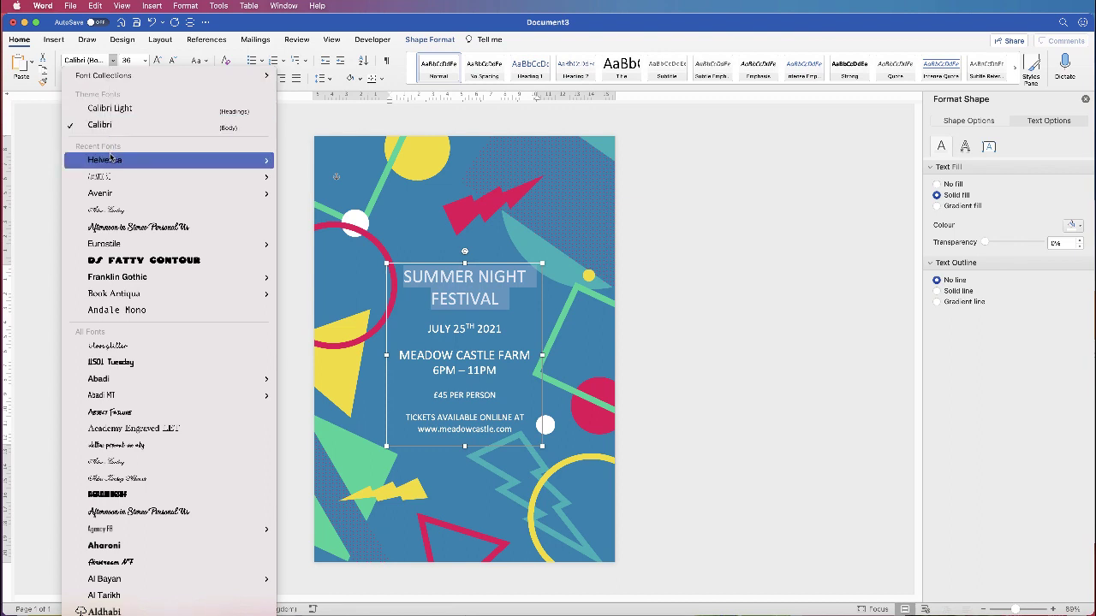
mouse_move(111, 160)
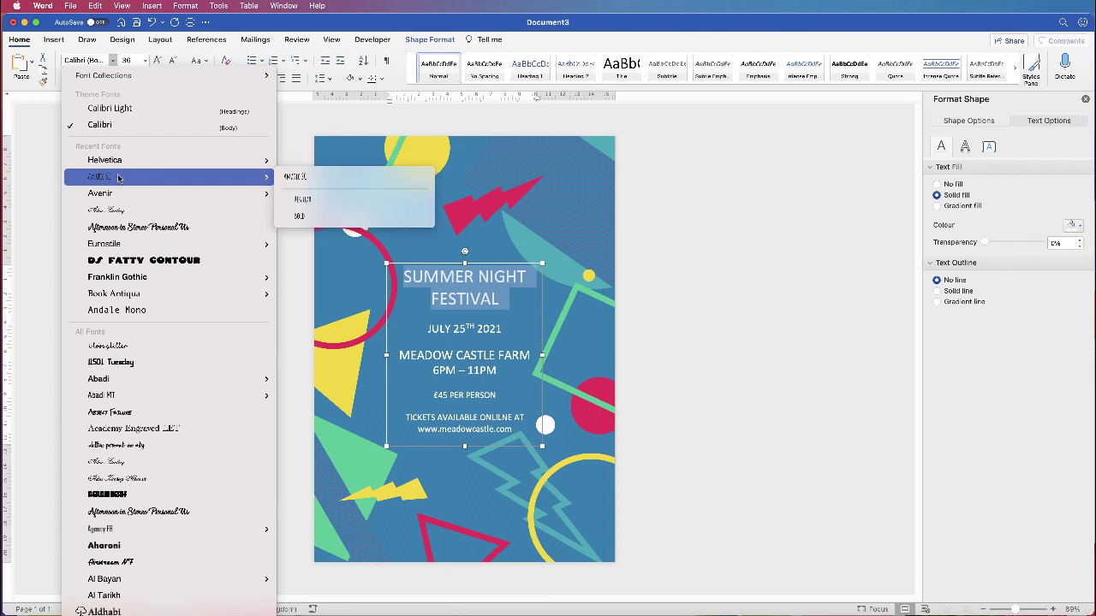
left_click(97, 180)
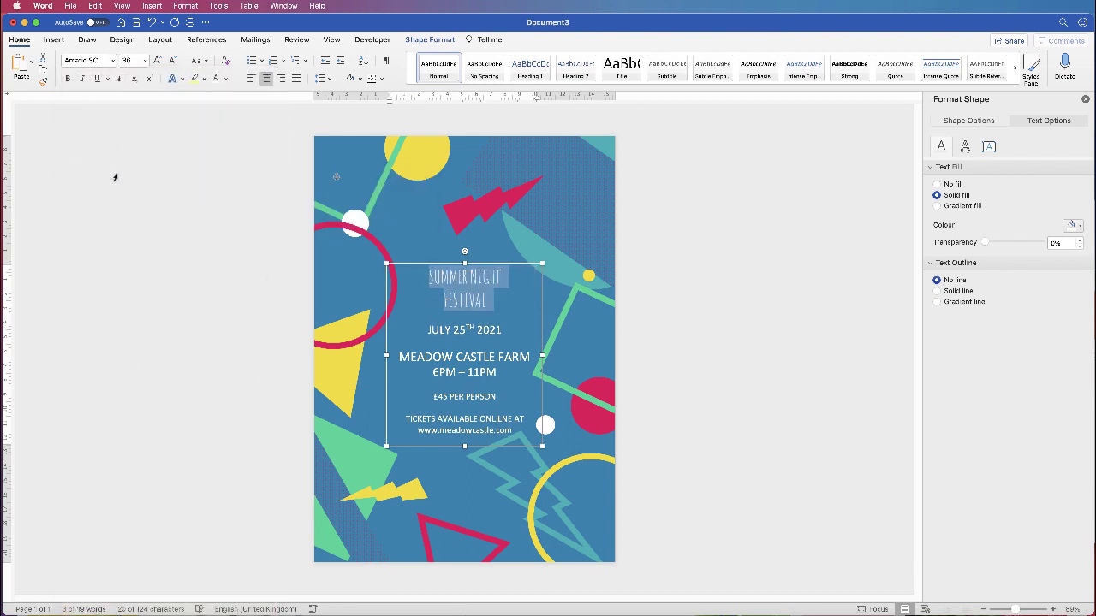
left_click(157, 62)
left_click(157, 62)
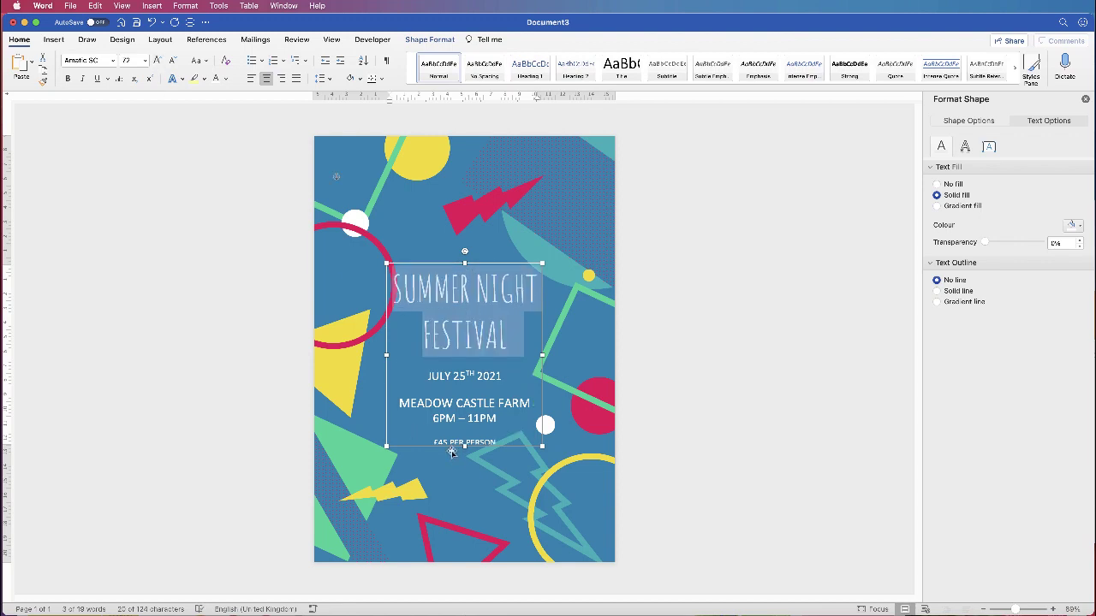
- Move the text box up and enlarge it to about 16.7 cm high and 12.5 cm wide to fit all the text
left_click_drag(477, 266, 472, 235)
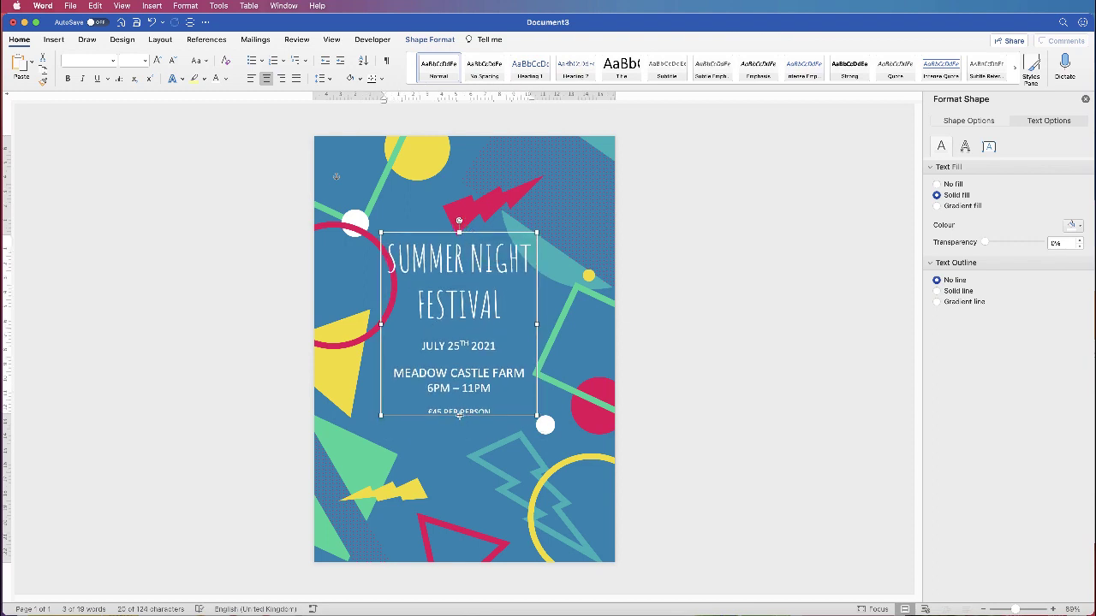
left_click_drag(459, 416, 460, 472)
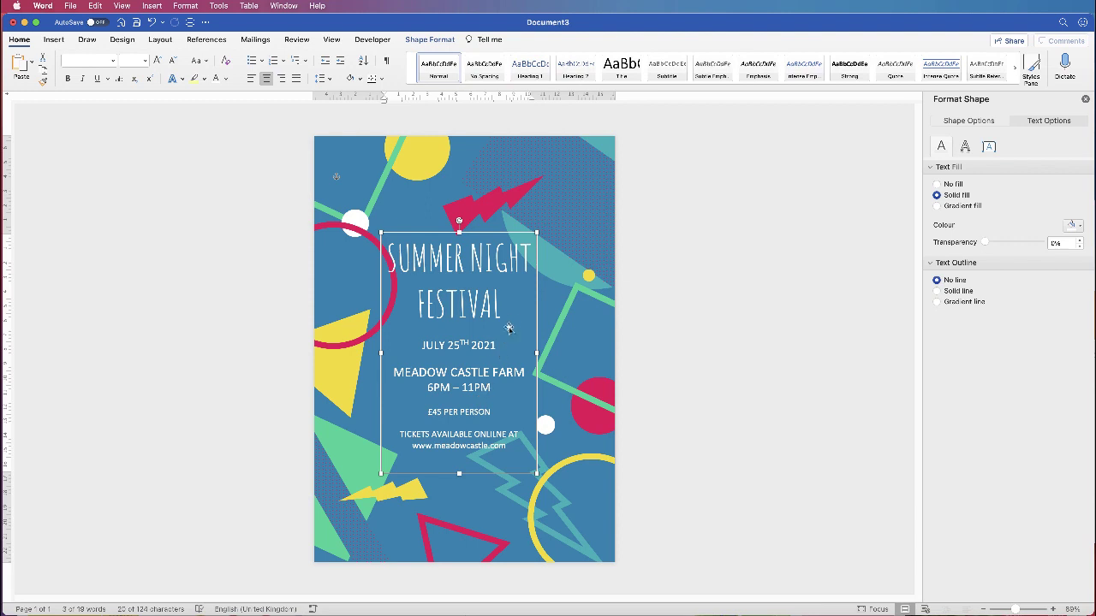
left_click_drag(536, 353, 560, 352)
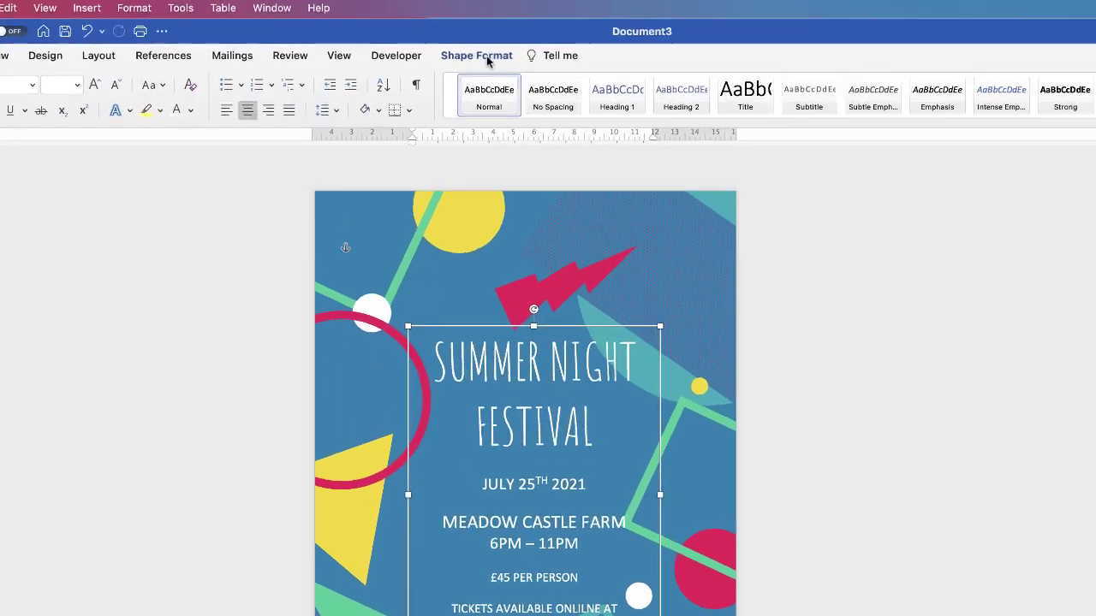
- Position the text box in the exact middle of the page using the centred text-wrapping position
left_click(486, 62)
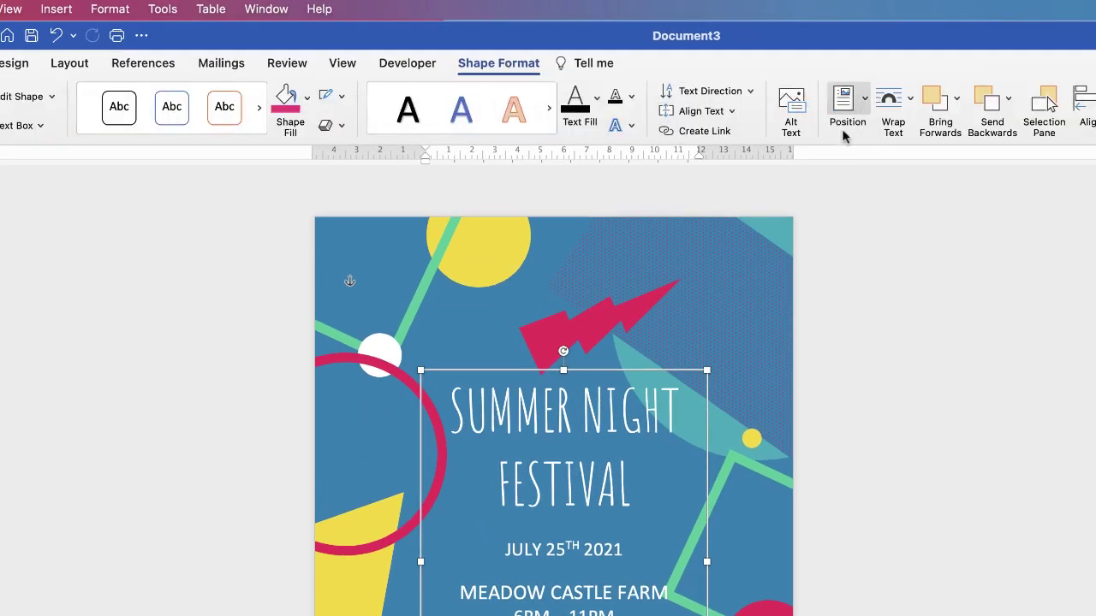
left_click(866, 101)
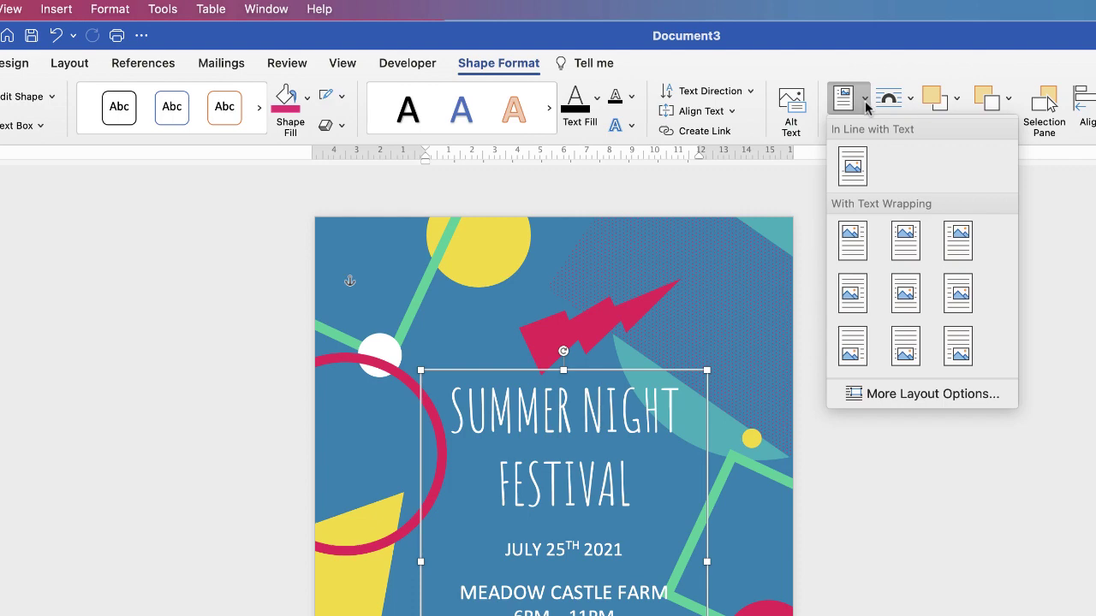
left_click(906, 294)
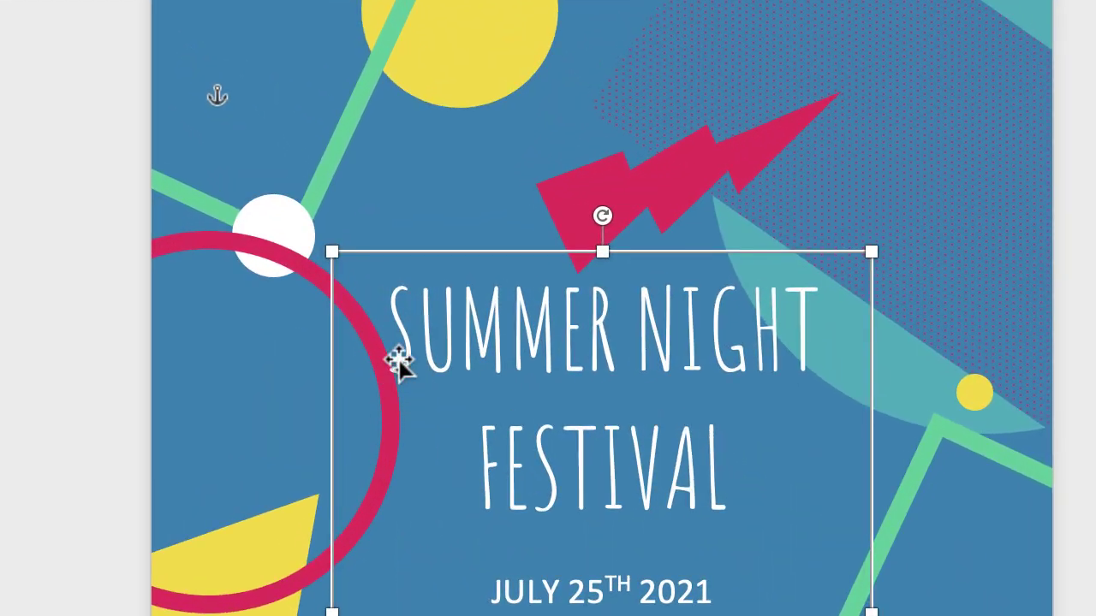
- Nudge the pink circle outline to the left so it clears the first letter of the title
left_click(259, 596)
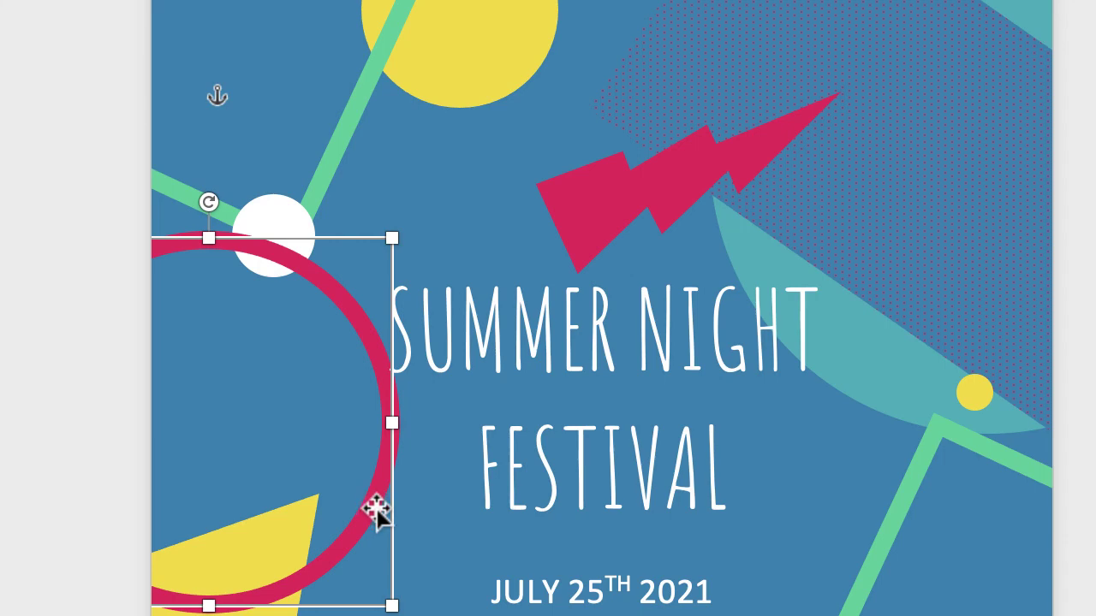
key("Left")
key("Left")
key("Left")
key("Left")
key("Left")
key("Left")
key("Left")
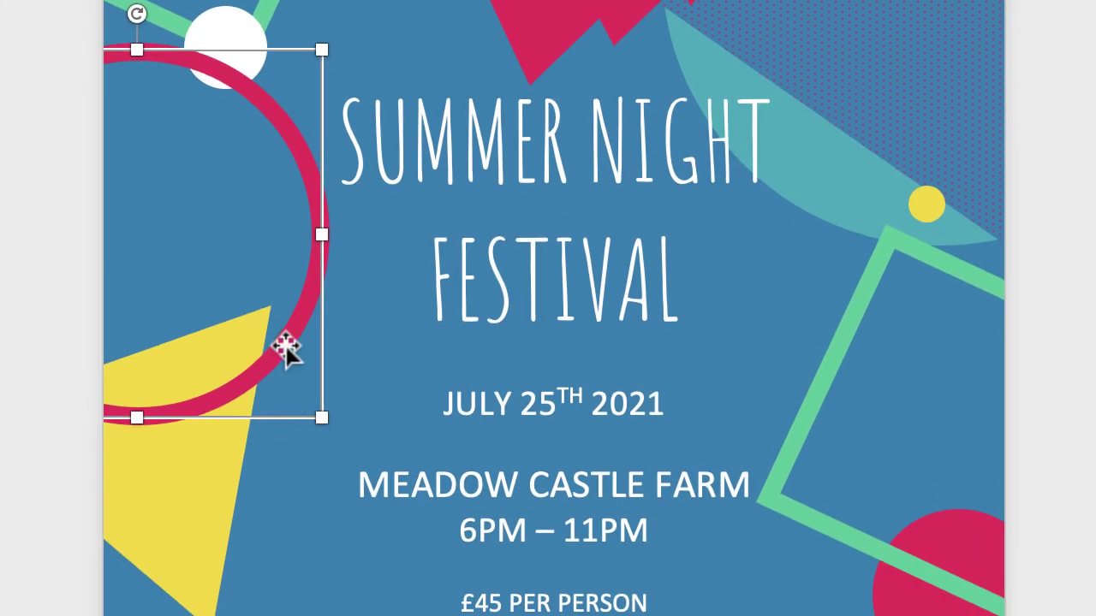
left_click(331, 530)
left_click_drag(286, 347, 291, 348)
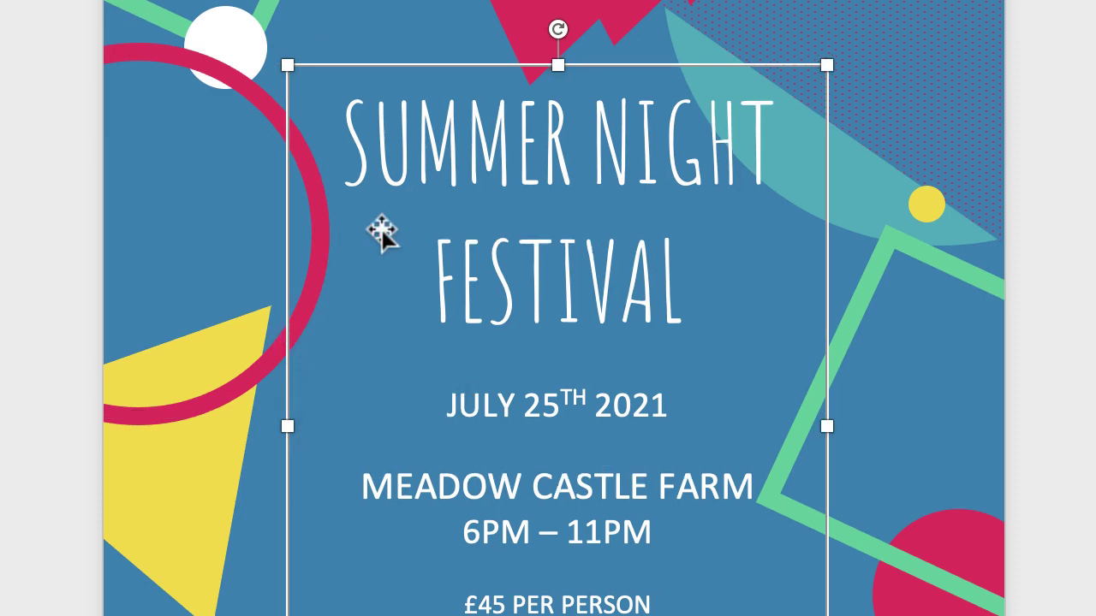
key("ctrl+z")
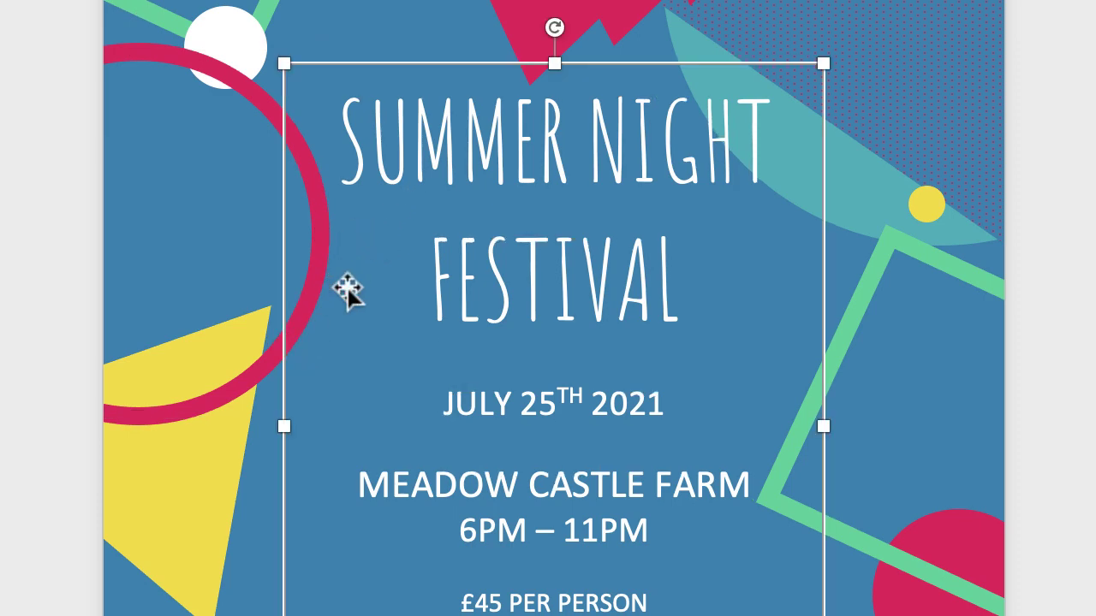
- Nudge the pink circle outline down and slightly right so it sits below the white circle and beside the title
left_click(236, 376)
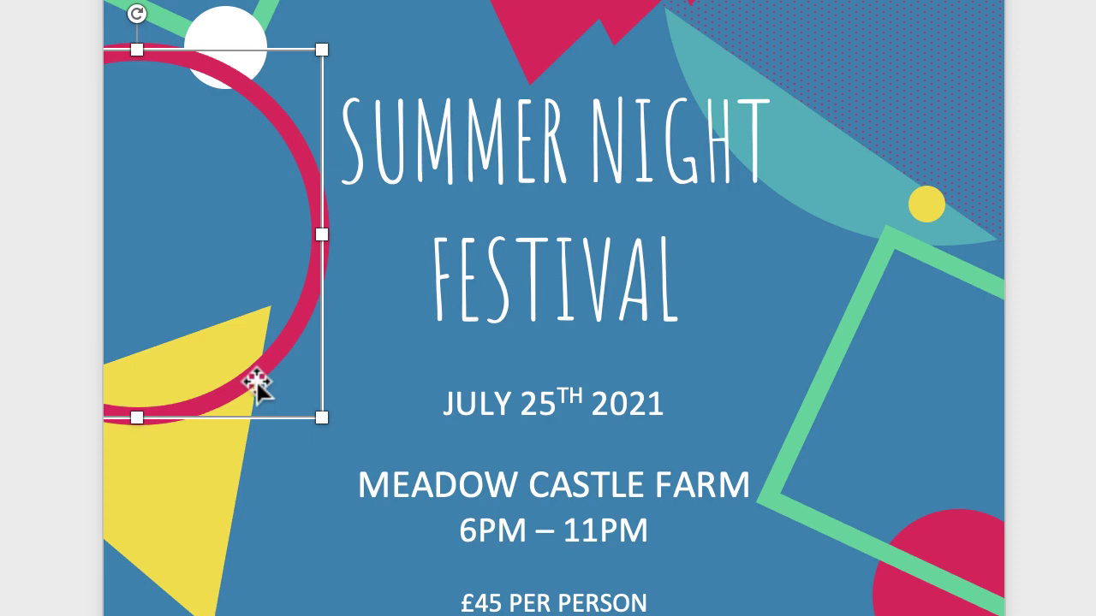
key("Down")
key("Down")
key("Down")
key("Down")
key("Down")
key("Down")
key("Right")
key("Right")
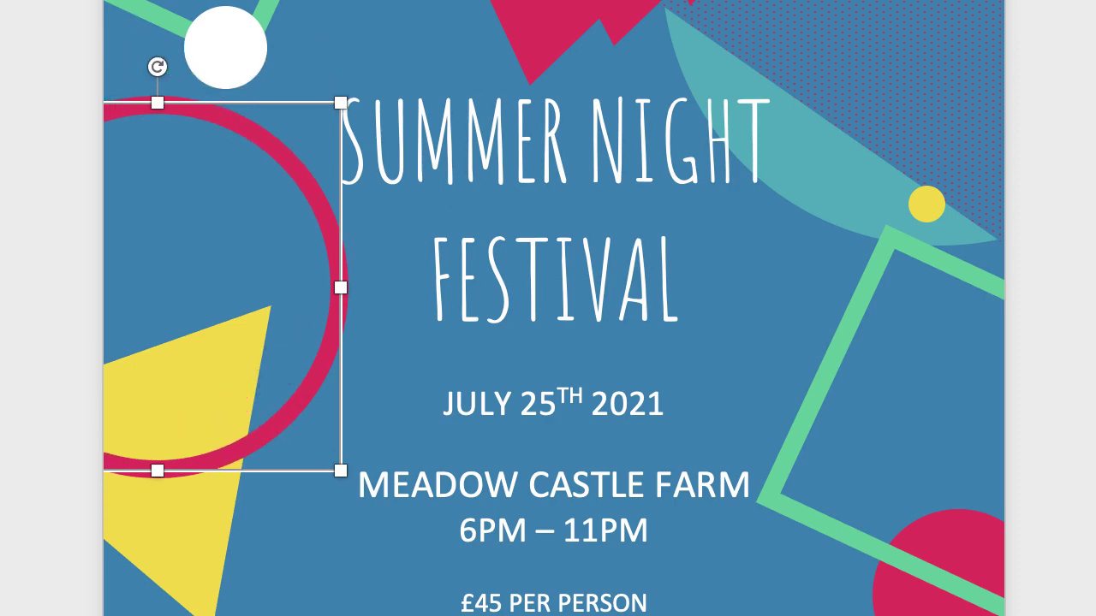
key("Escape")
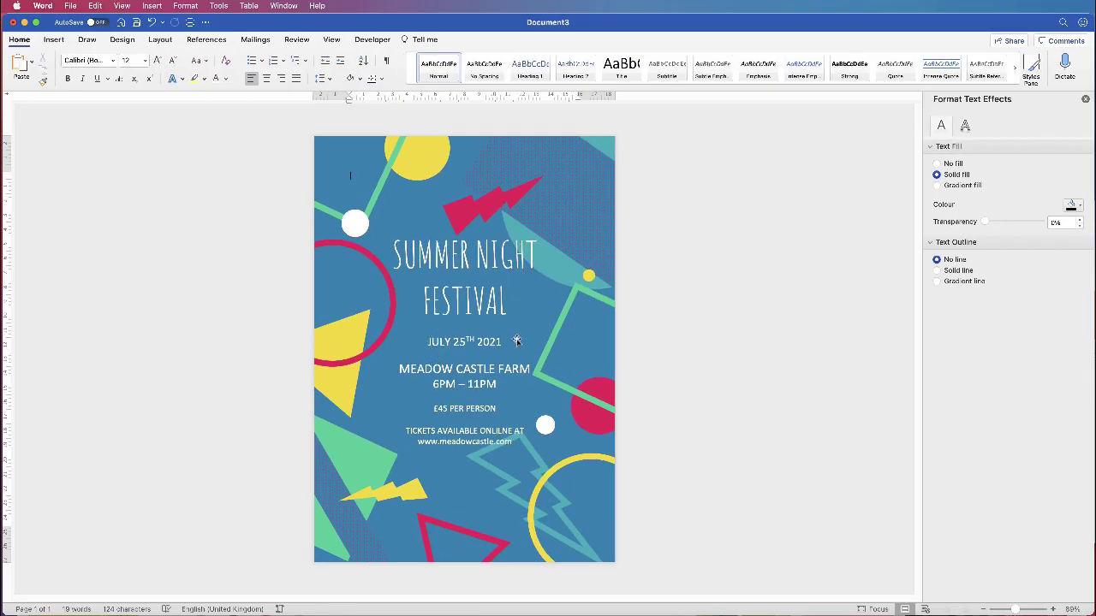
- Nudge the green square outline right and down, away from the venue line, and the pink lightning bolt slightly up from the title
left_click(549, 380)
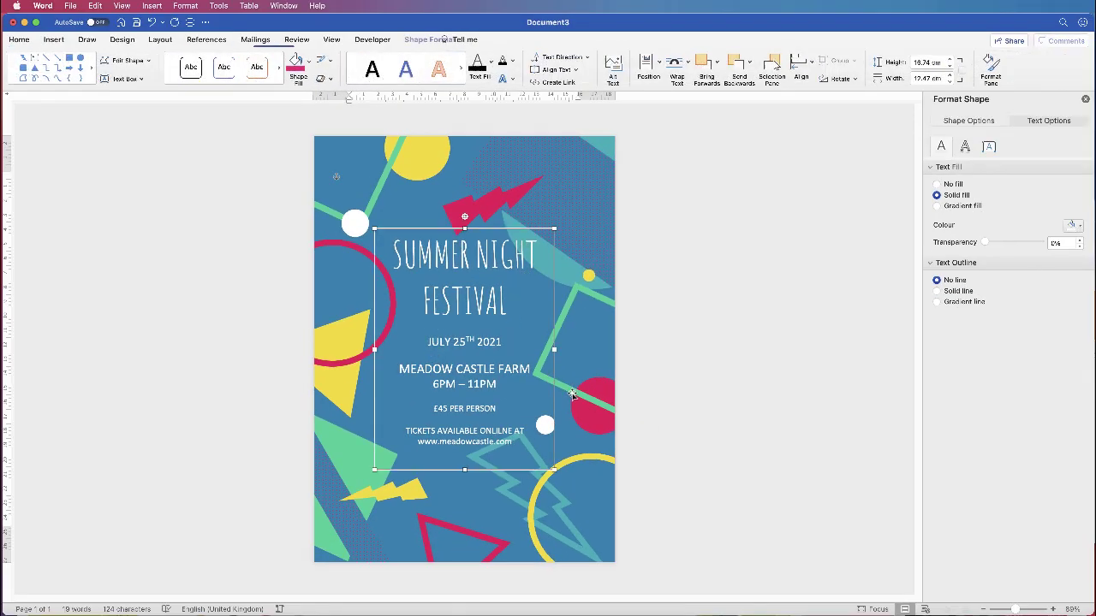
left_click(569, 395)
key("Right")
key("Right")
key("Right")
key("Right")
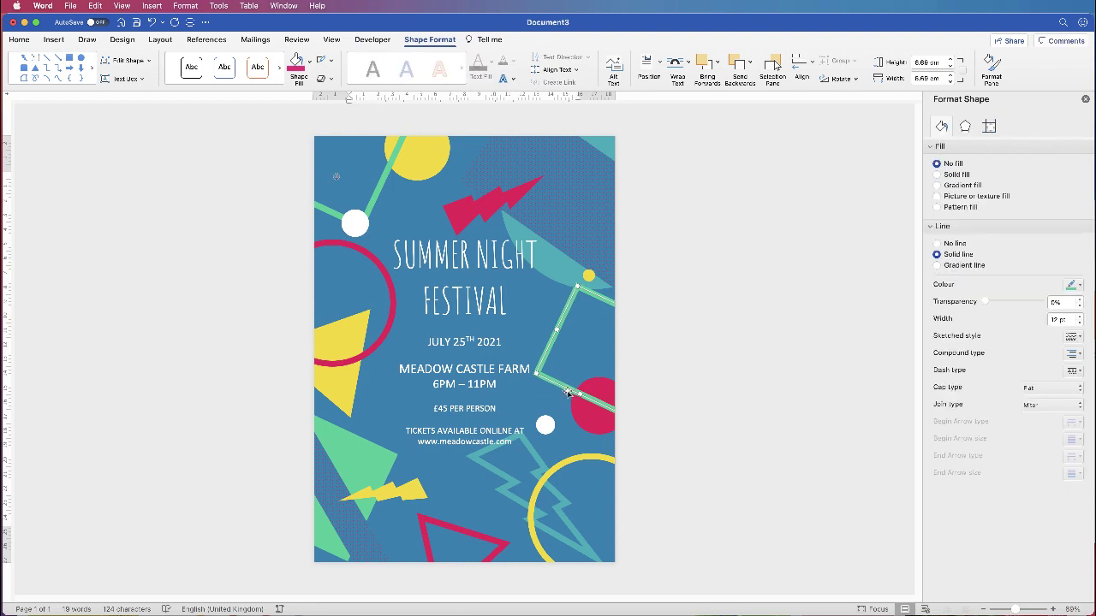
key("Down")
key("Down")
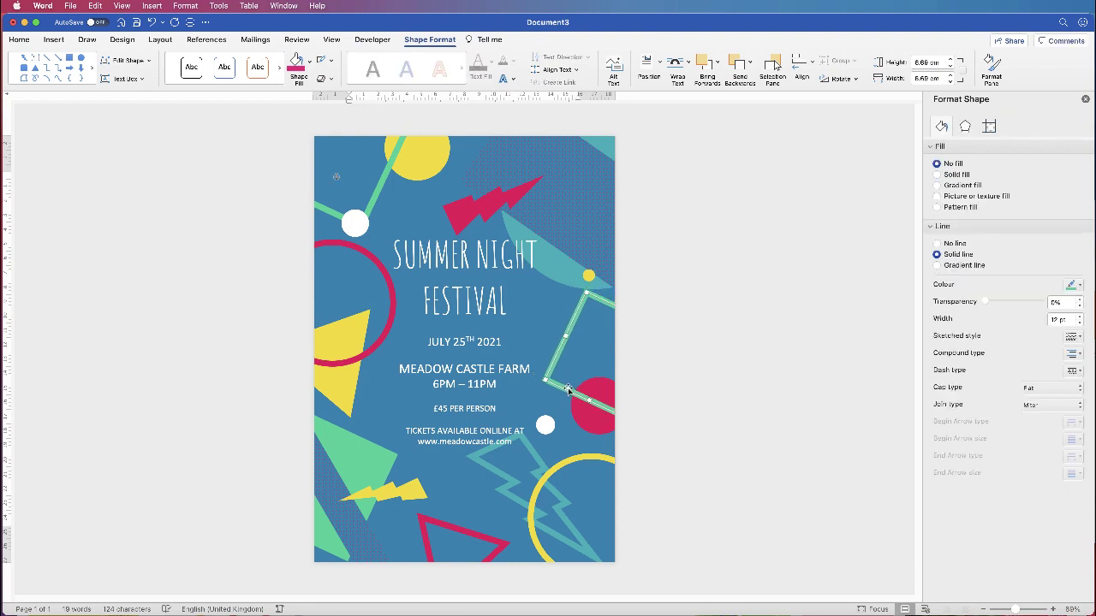
key("Down")
key("Down")
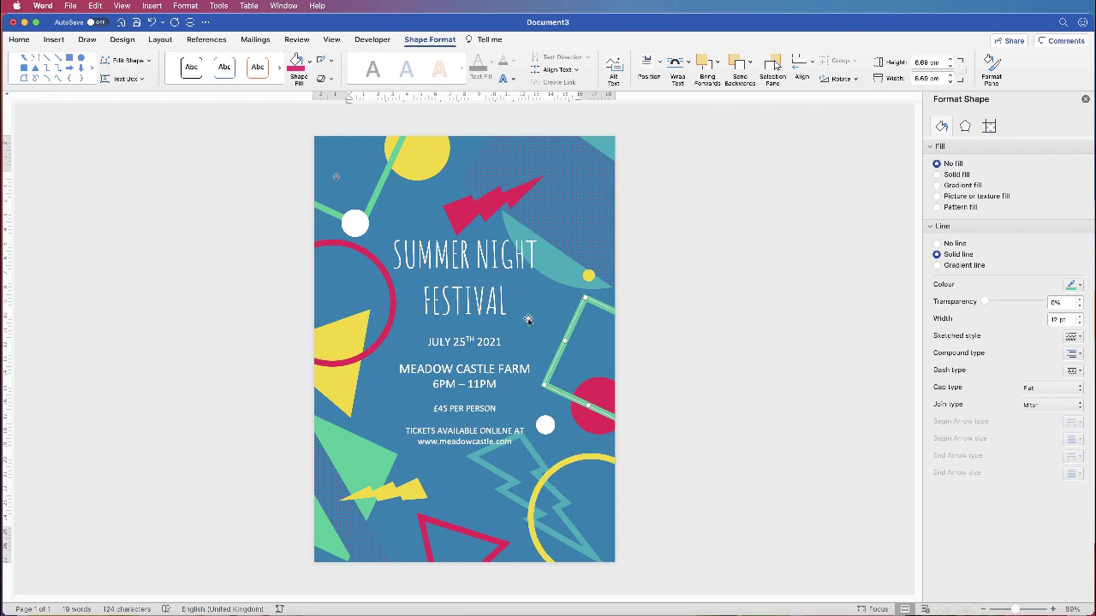
left_click(470, 220)
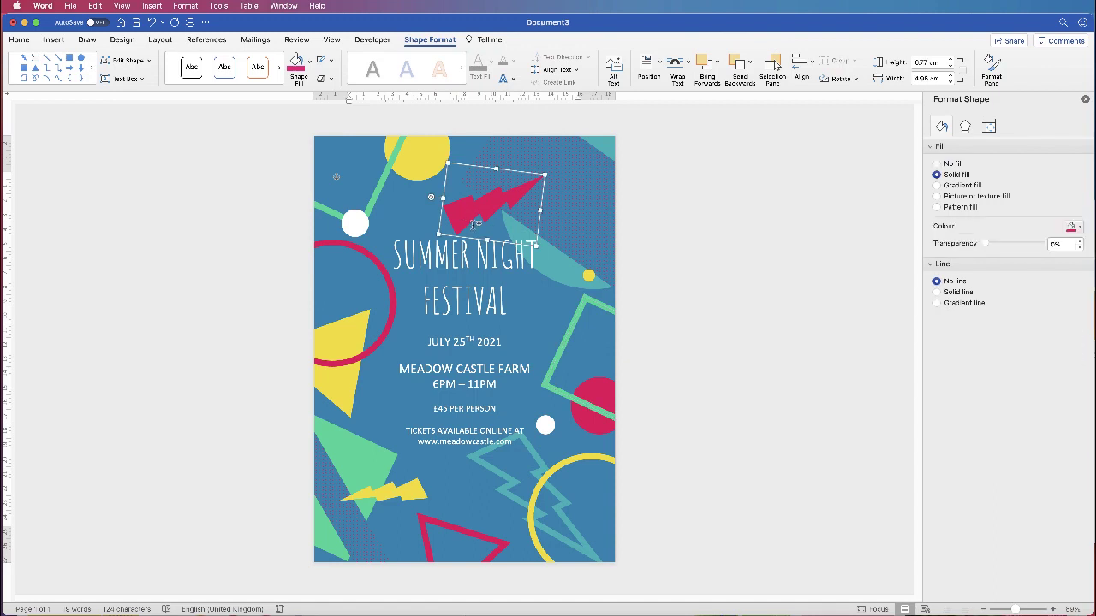
- Change the MEADOW CASTLE FARM line to the Amatic SC font at size 36
left_click(523, 369)
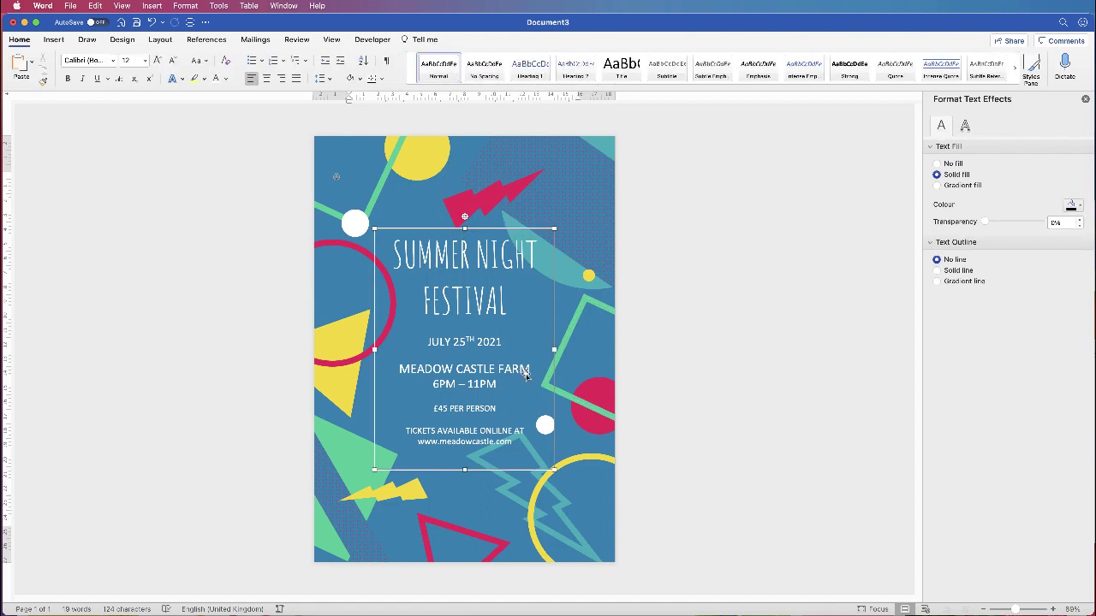
key("Escape")
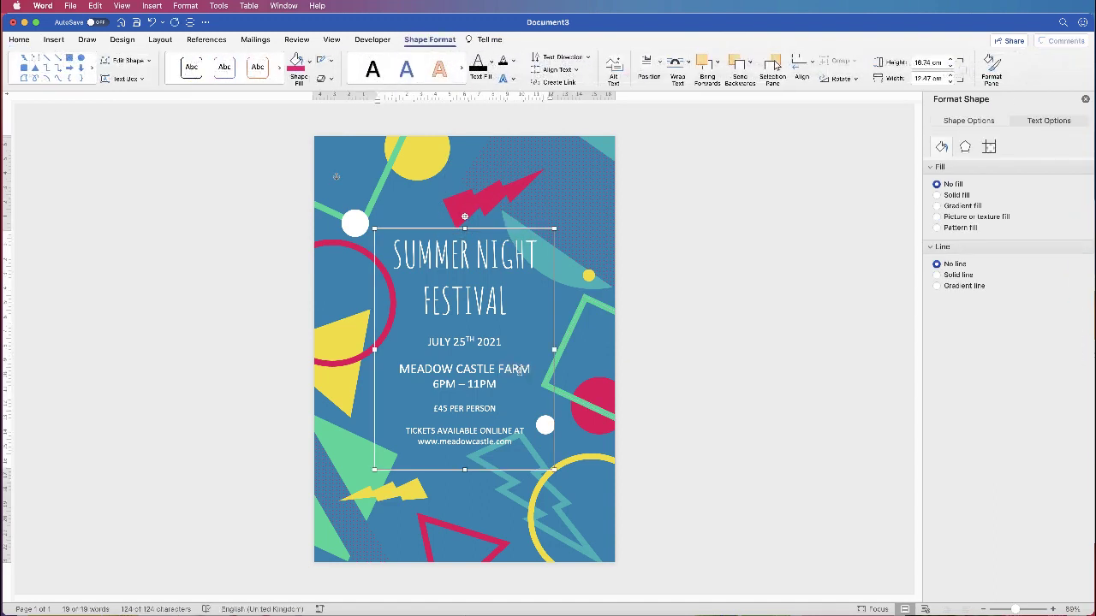
left_click_drag(528, 369, 448, 371)
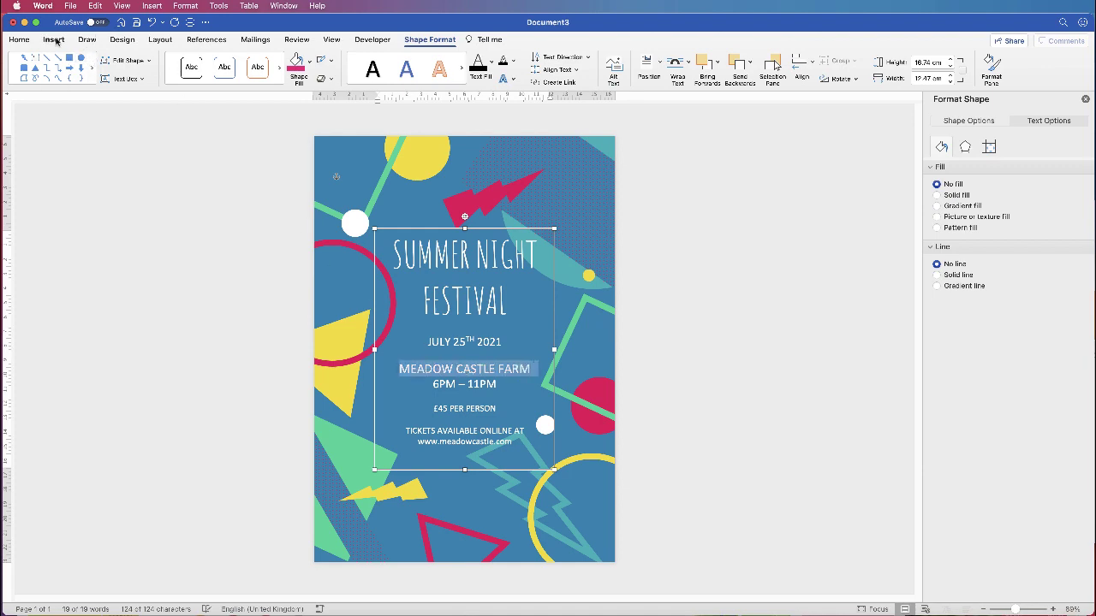
left_click(20, 40)
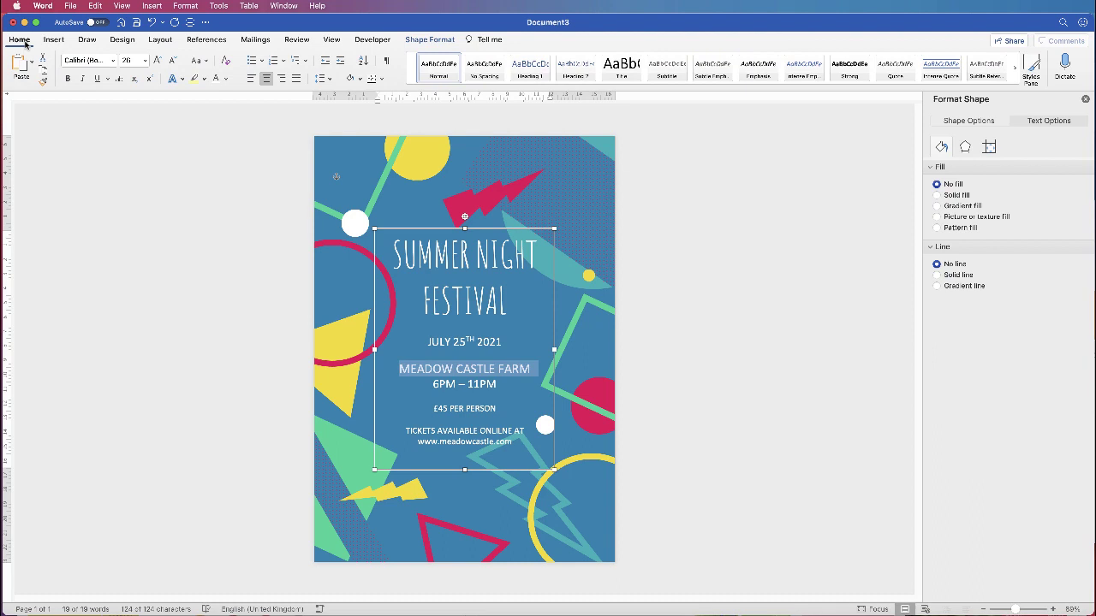
left_click(112, 60)
left_click(99, 161)
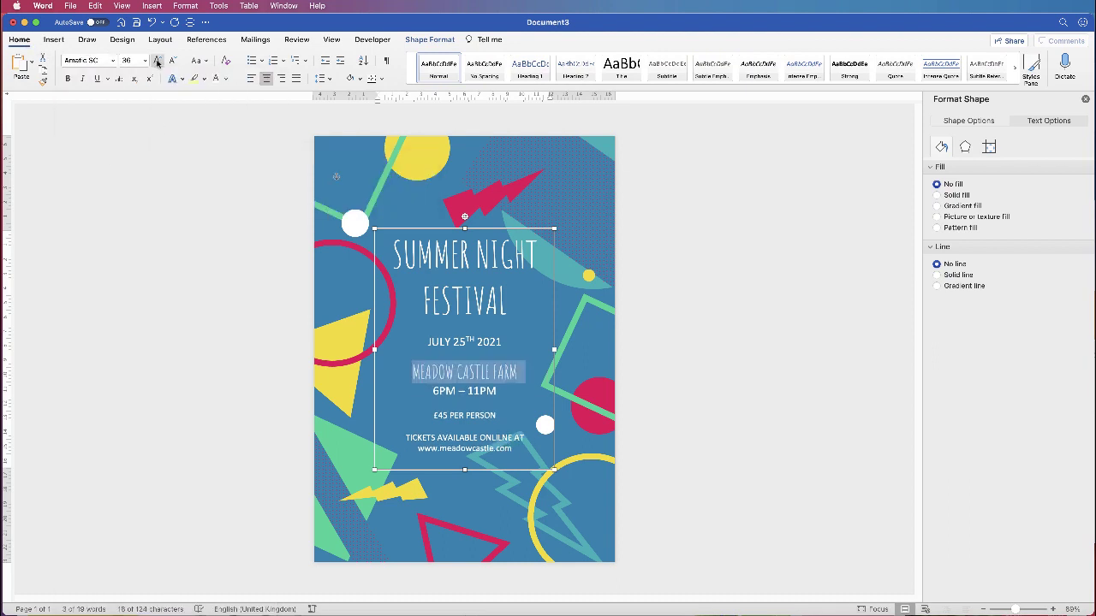
- Give the text box holding the event details a solid white outline
left_click(466, 476)
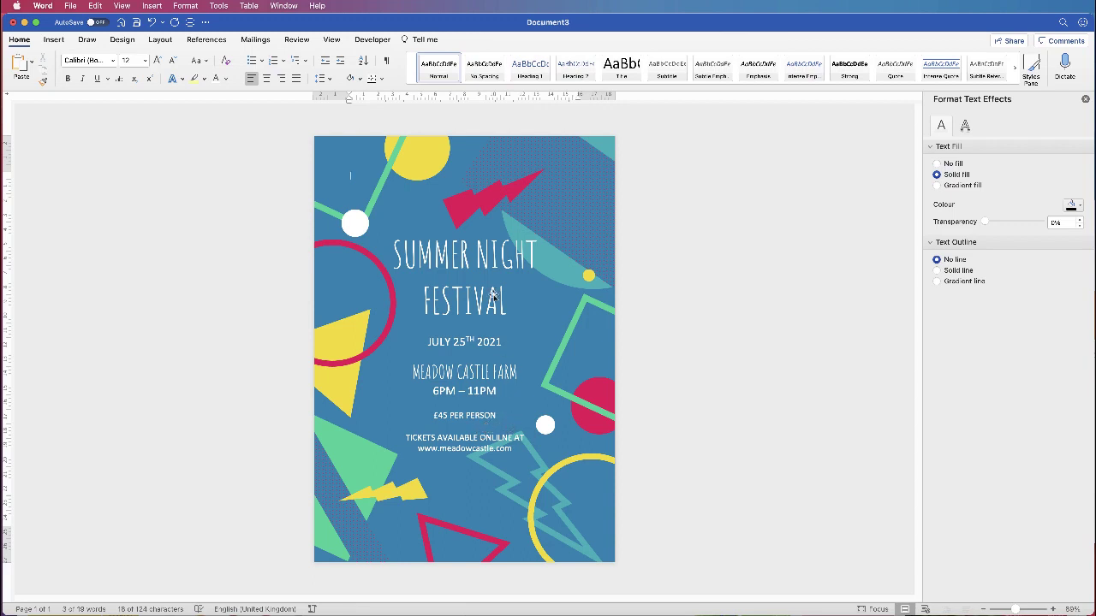
left_click(462, 378)
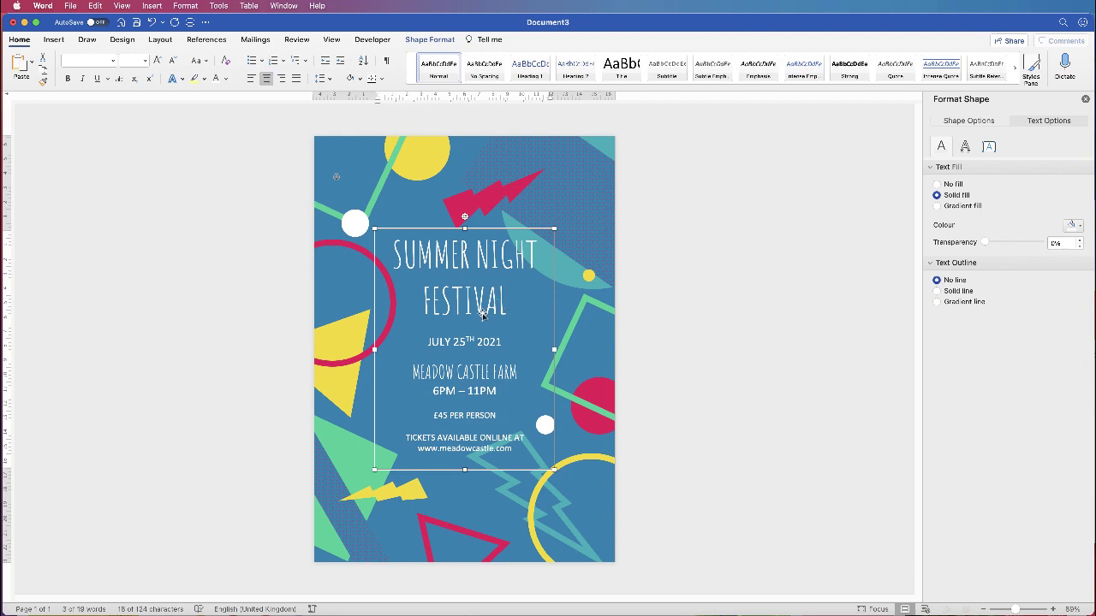
left_click(430, 39)
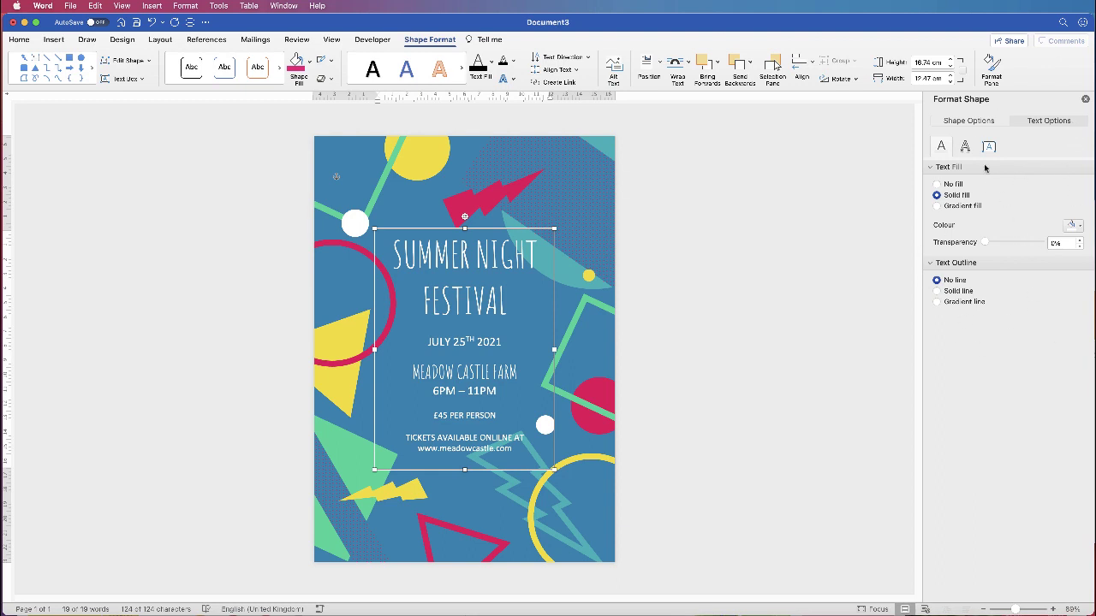
left_click(967, 121)
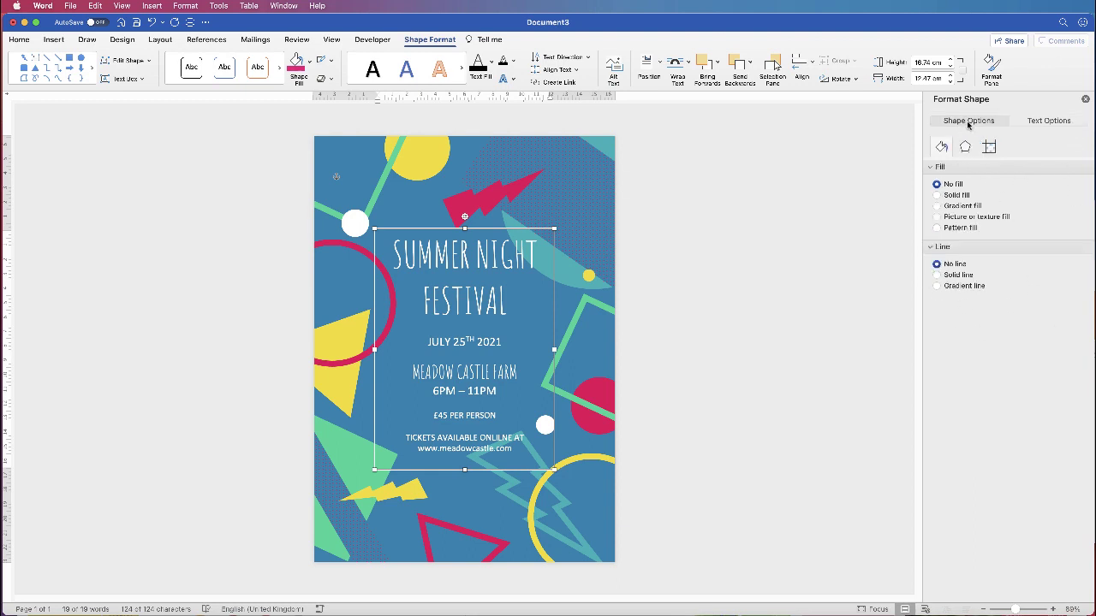
left_click(938, 275)
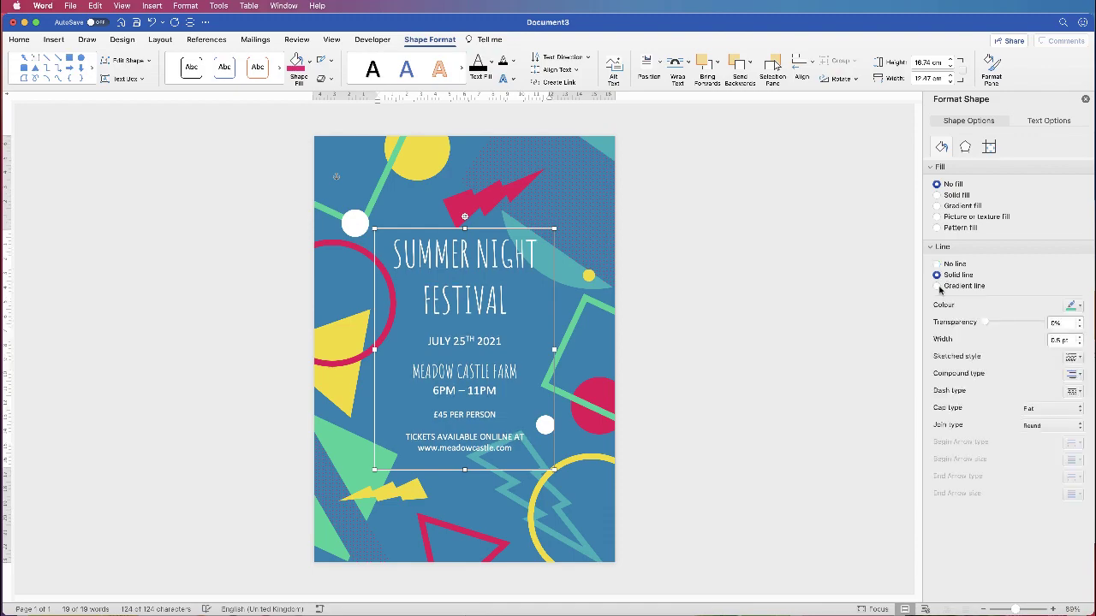
left_click(1080, 305)
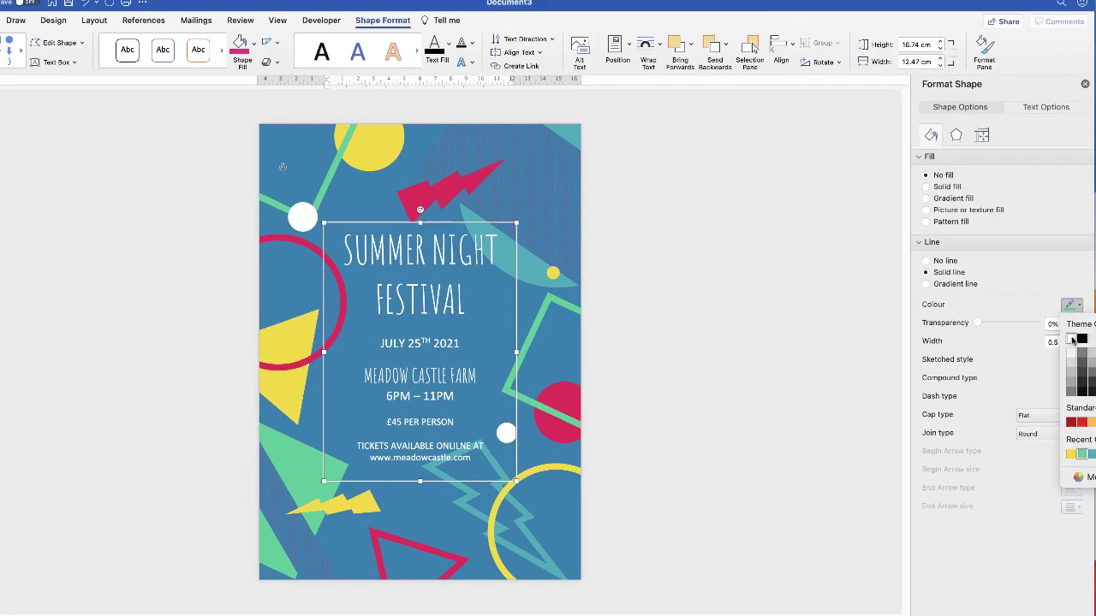
left_click(1072, 340)
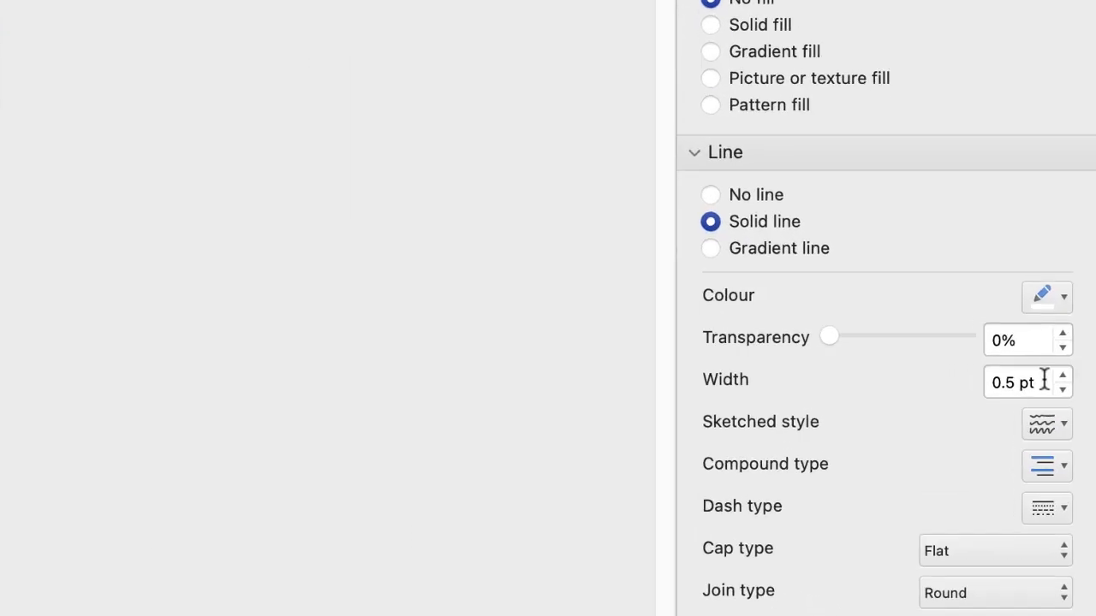
- Set the text box outline's width to 12 pt
double_click(1003, 397)
type("12")
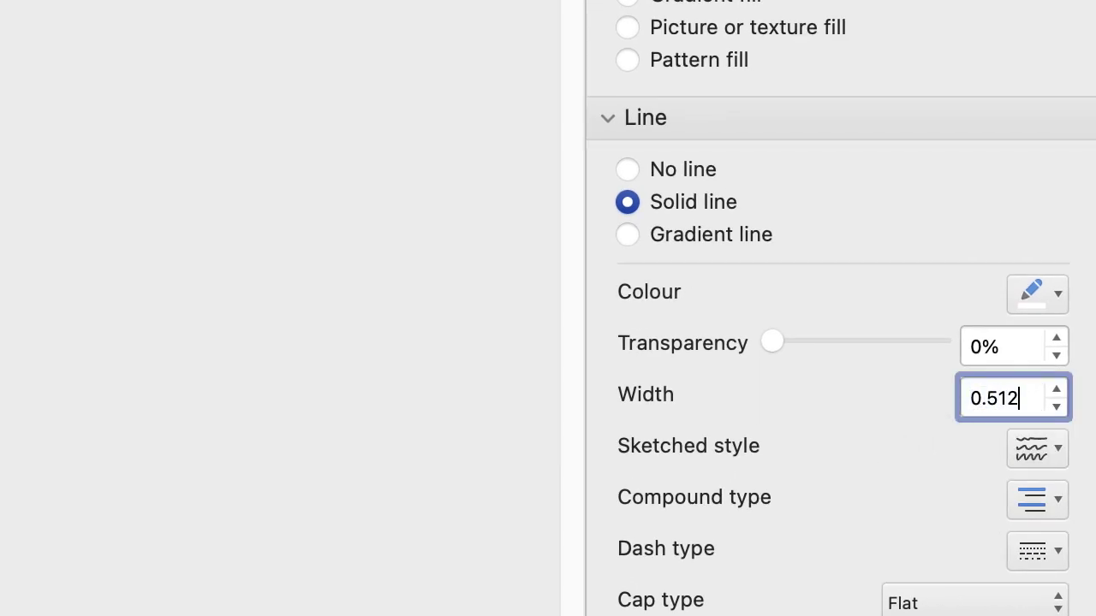
key("Return")
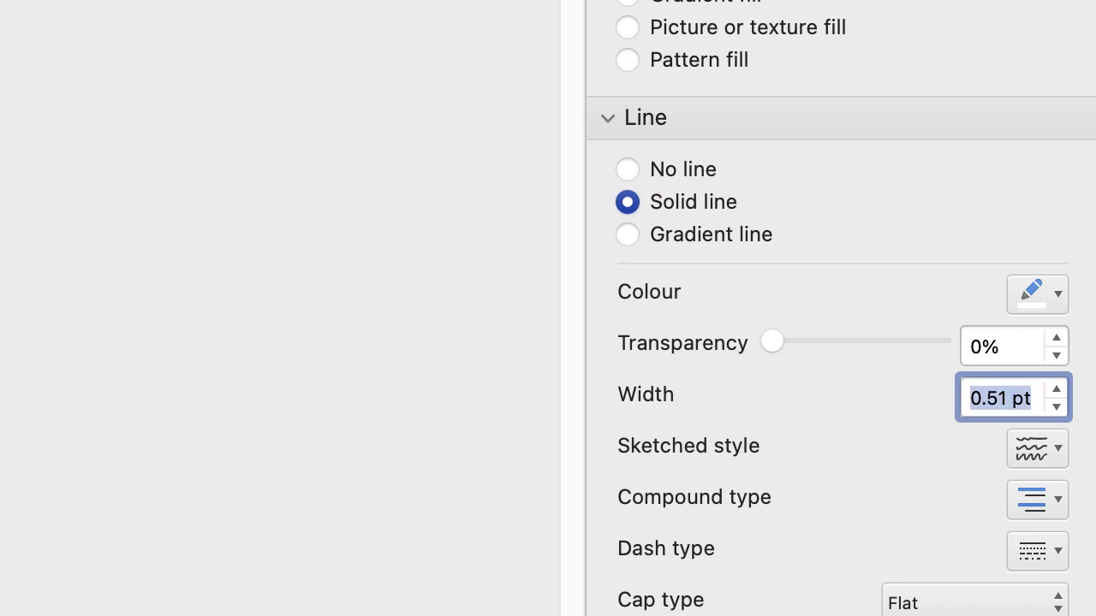
type("12")
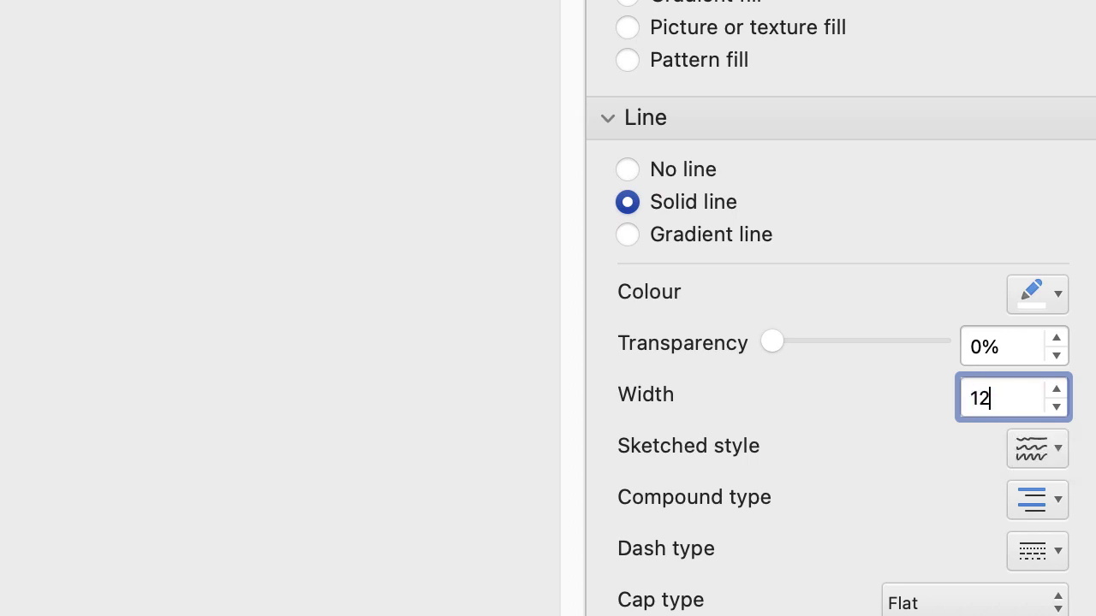
key("Return")
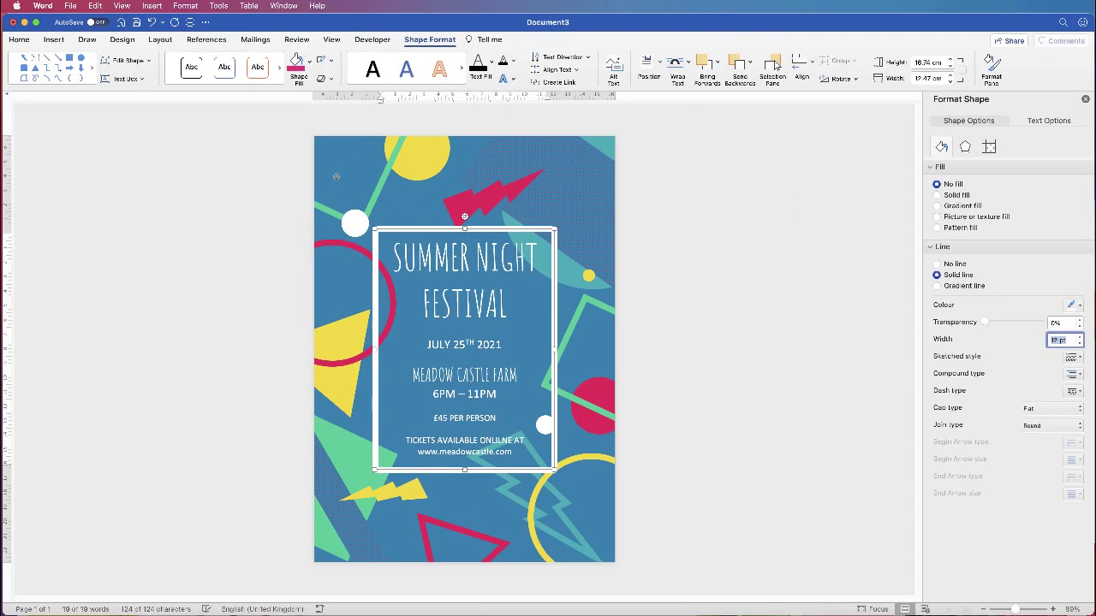
- Change the text box outline's join type to Miter for square corners, and deselect the box
left_click(338, 176)
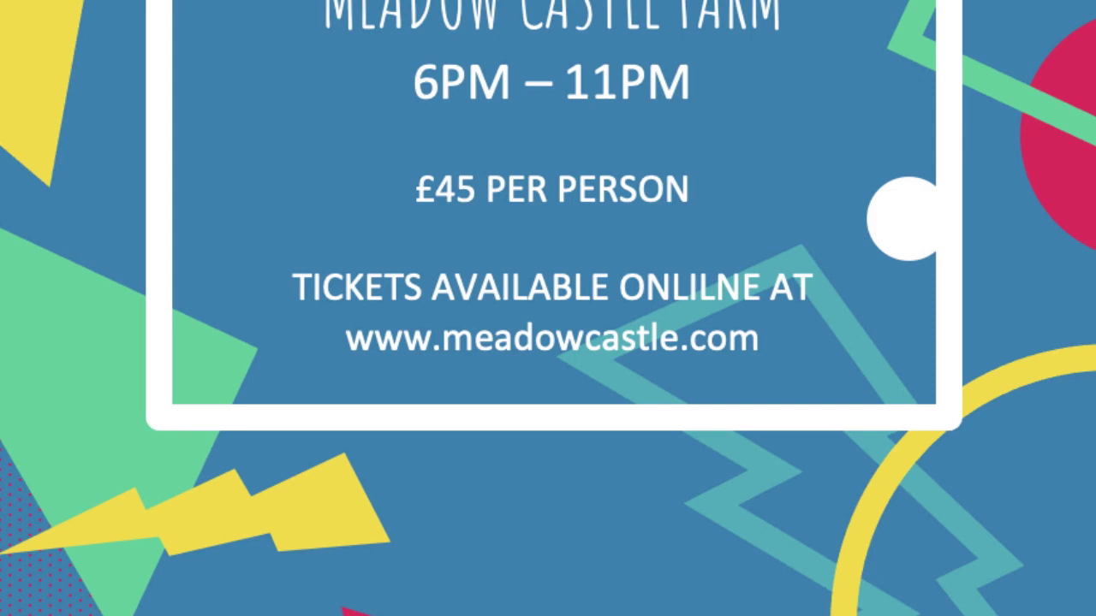
left_click(554, 420)
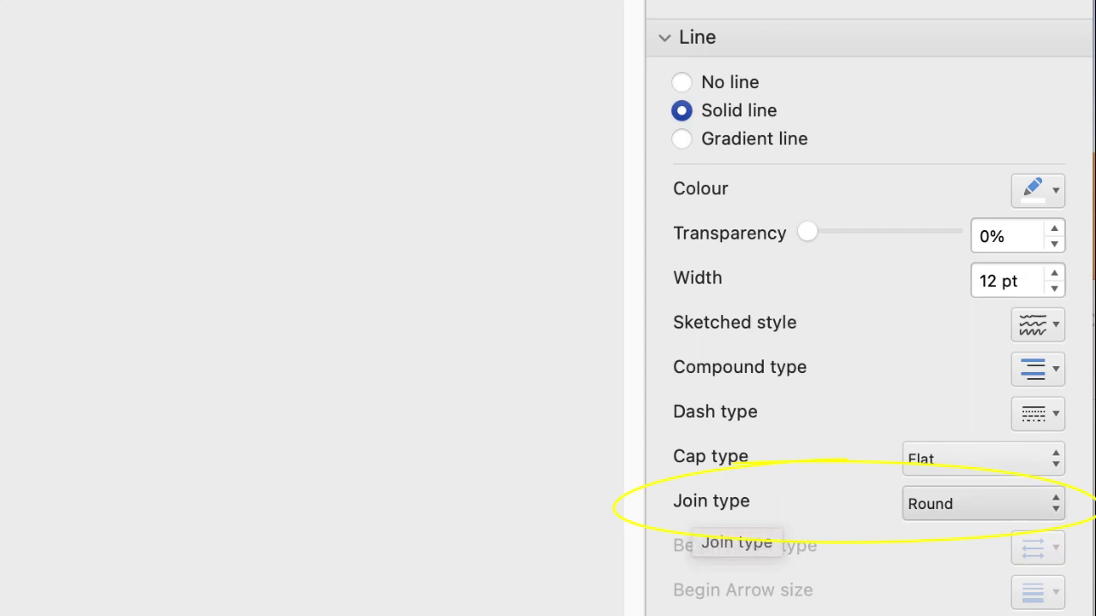
left_click(931, 503)
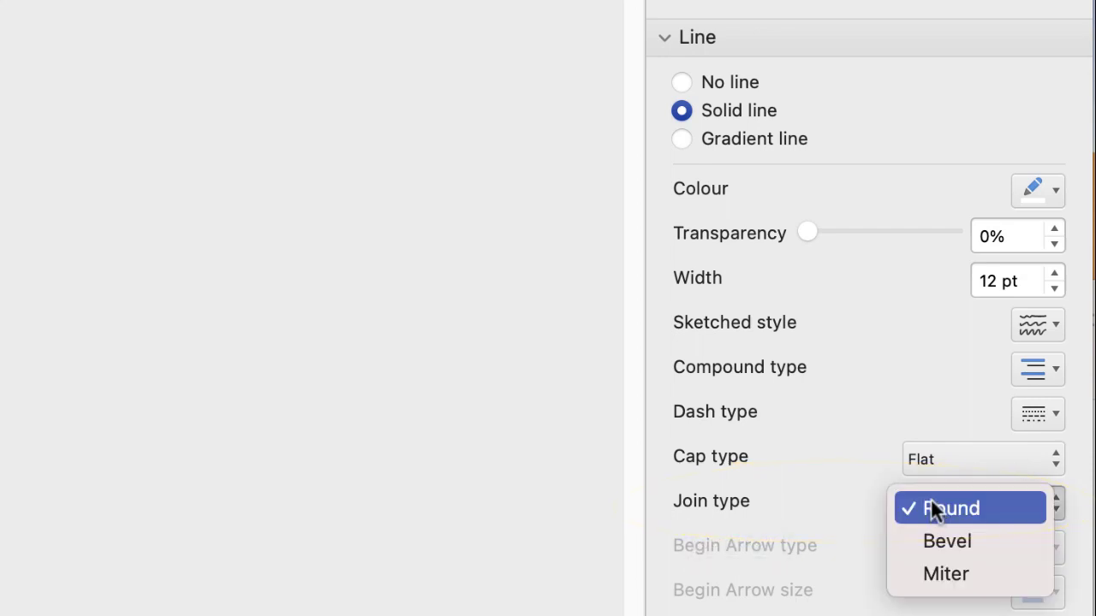
left_click(941, 573)
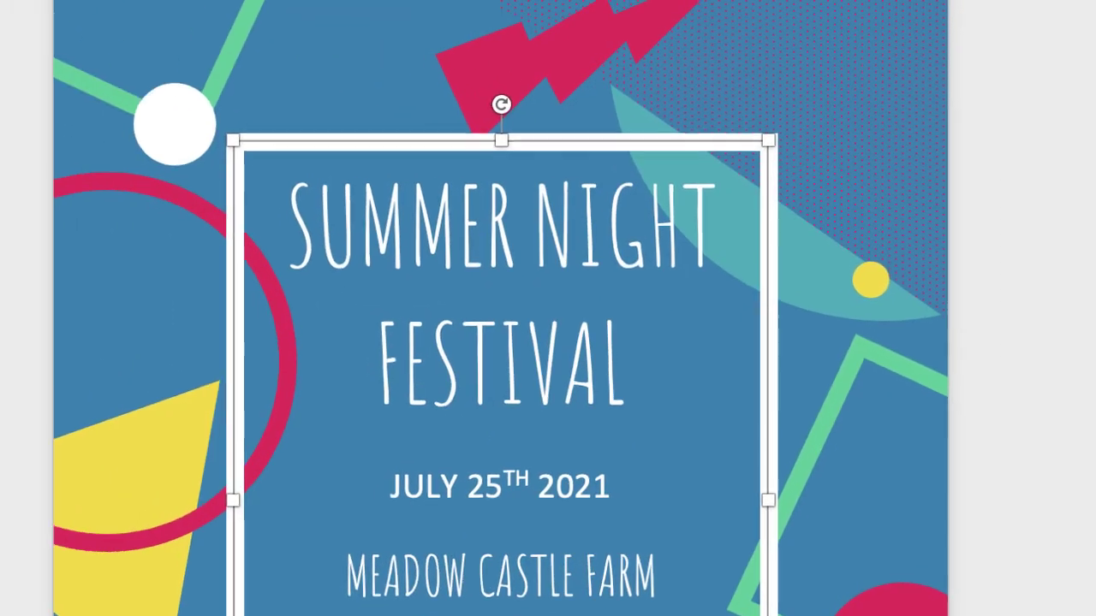
key("Escape")
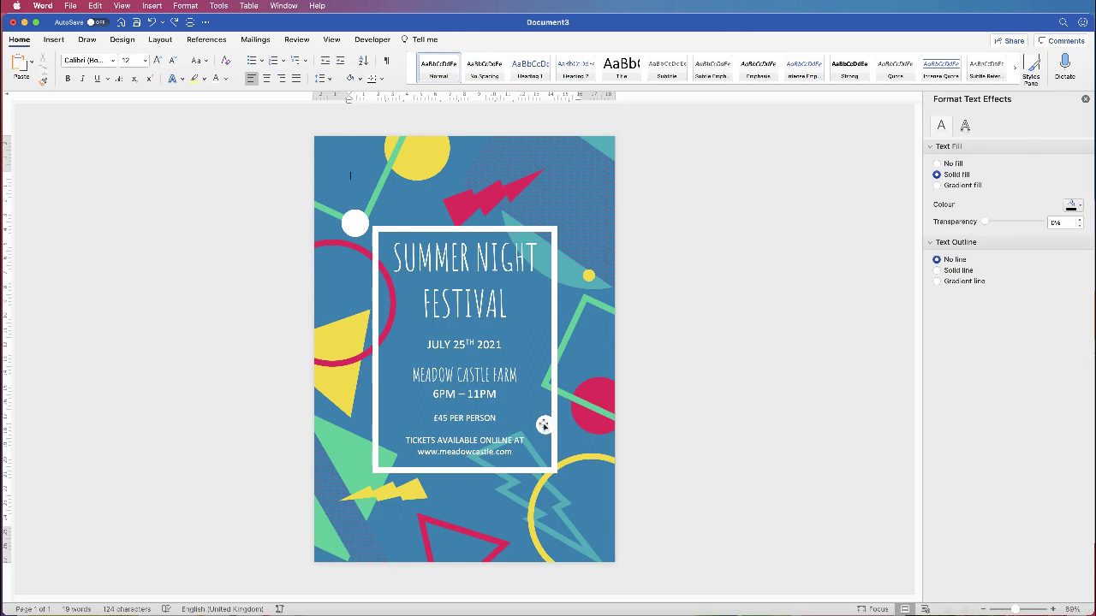
- Shift the framed text box to the left, off the small white circle beside the price line, and select that circle
left_click(543, 424)
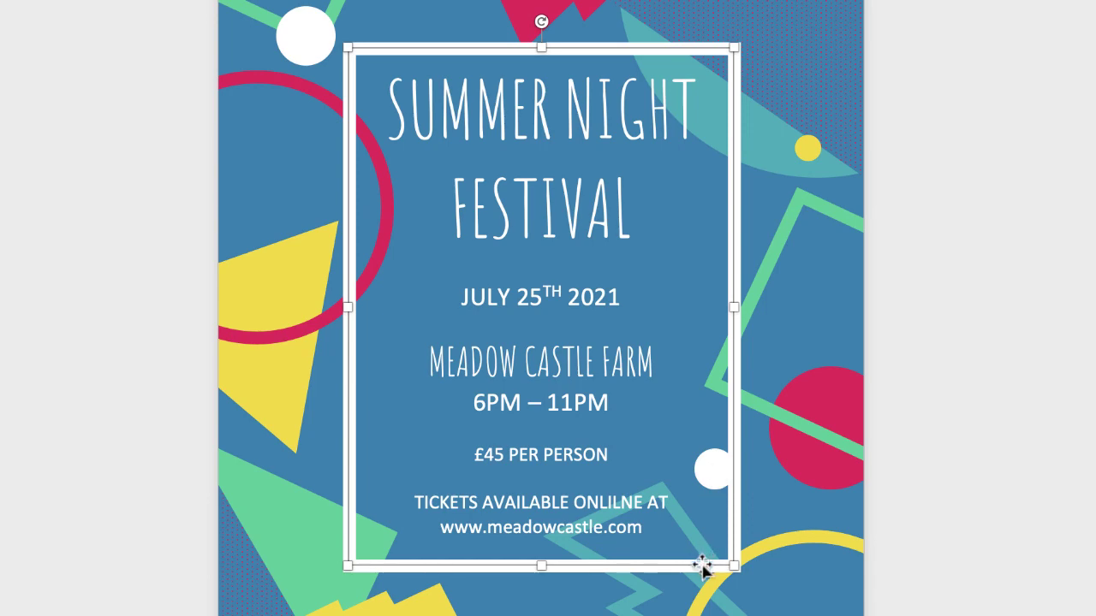
left_click_drag(694, 571, 644, 572)
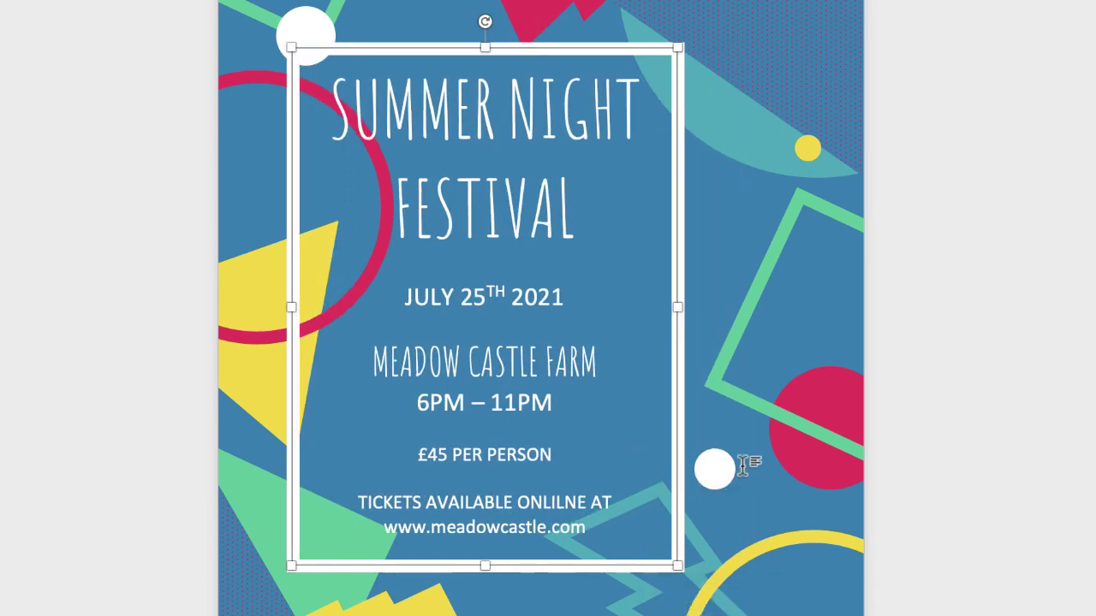
left_click(716, 470)
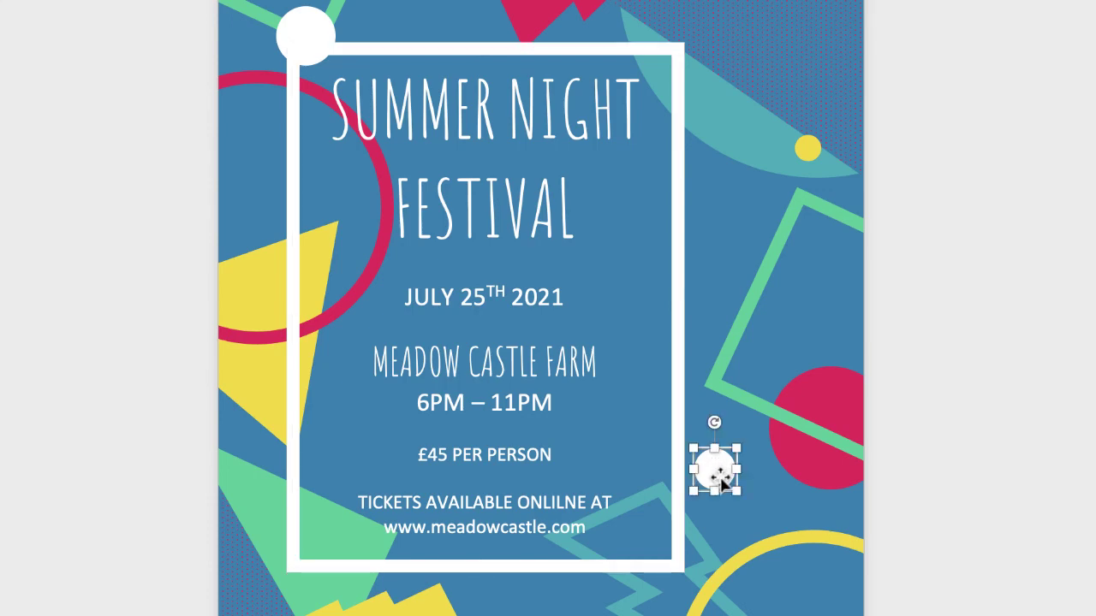